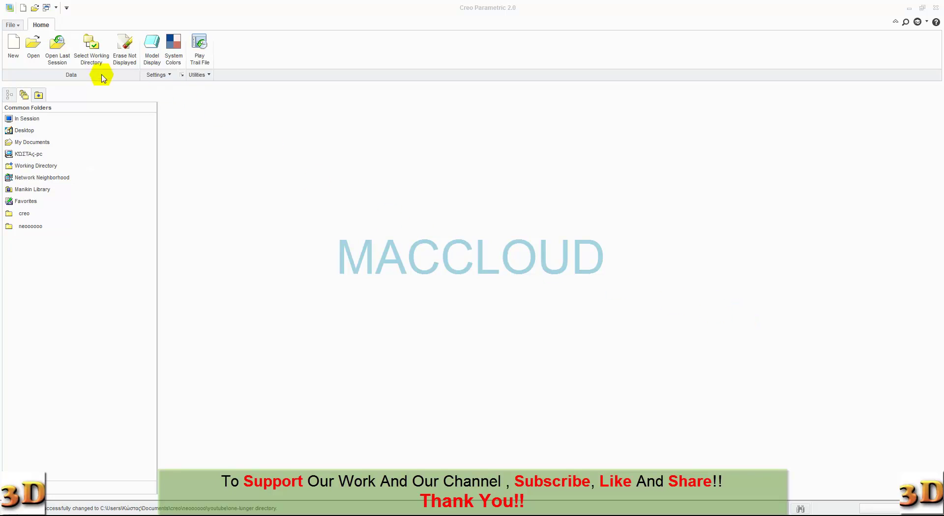
Create a new Part/Solid file named 'cylinder' using the default template.
{"action": "left_click", "coordinate": [8, 50]}
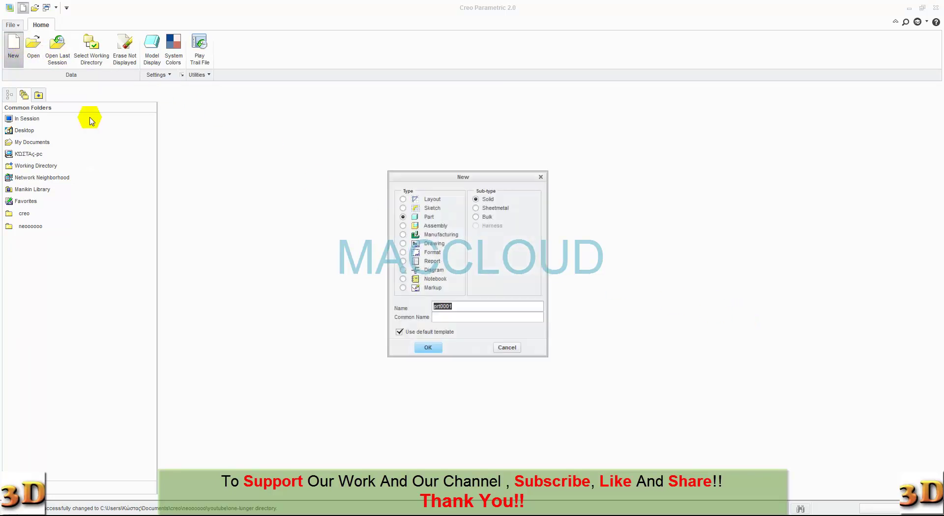
{"action": "type", "text": "cylinder"}
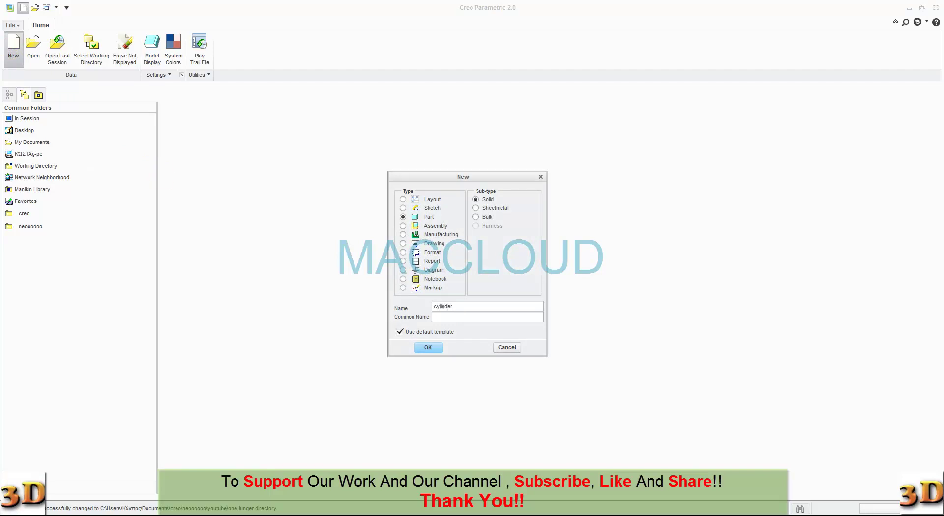
{"action": "left_click", "coordinate": [428, 347]}
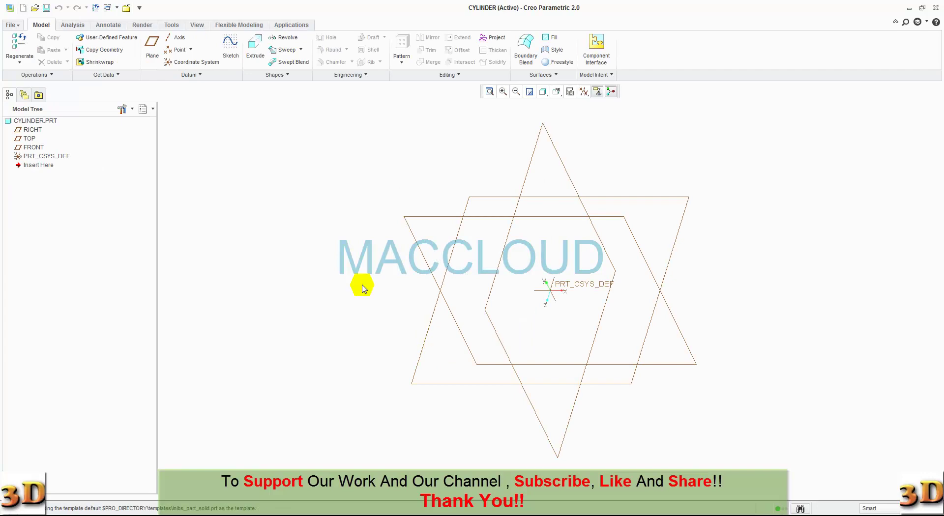
Sketch a 27-diameter circle centred on the origin on the TOP plane.
{"action": "left_click", "coordinate": [255, 49]}
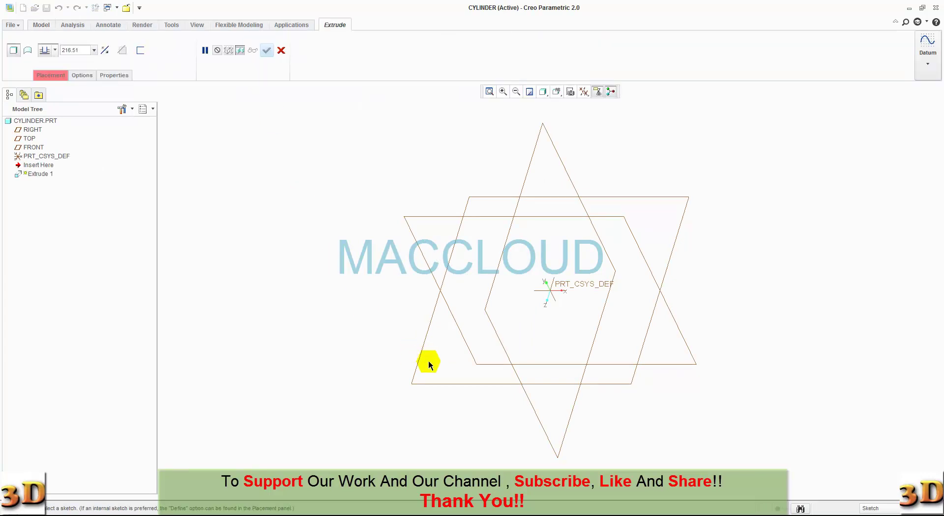
{"action": "left_click", "coordinate": [442, 380]}
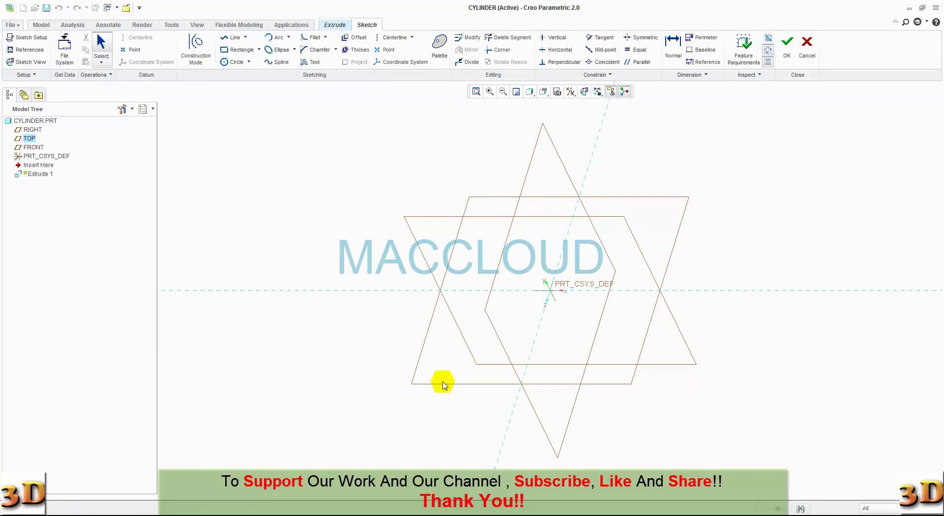
{"action": "left_click", "coordinate": [584, 92]}
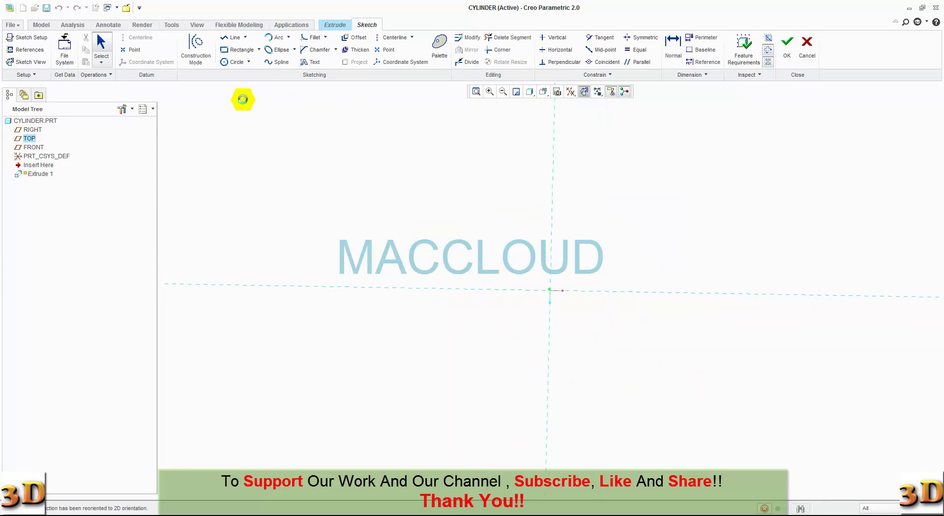
{"action": "left_click", "coordinate": [234, 66]}
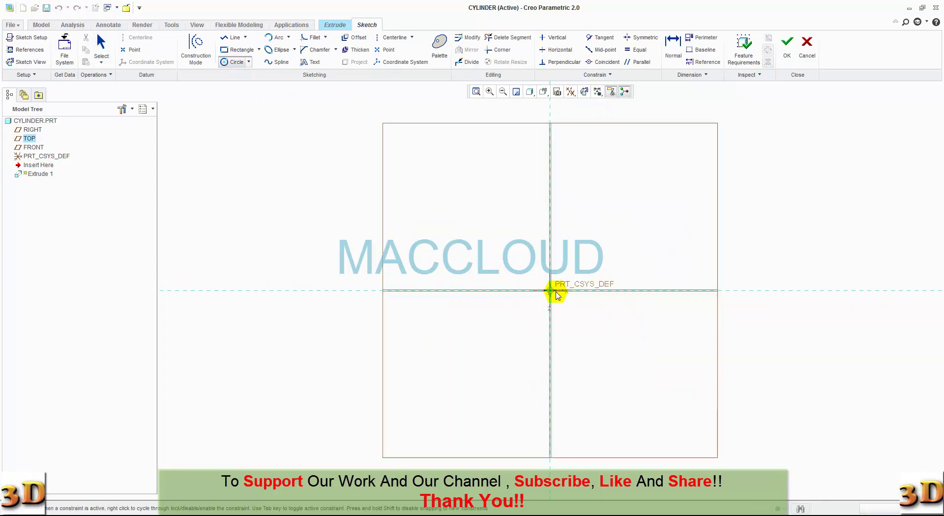
{"action": "left_click", "coordinate": [551, 291]}
{"action": "left_click", "coordinate": [570, 306]}
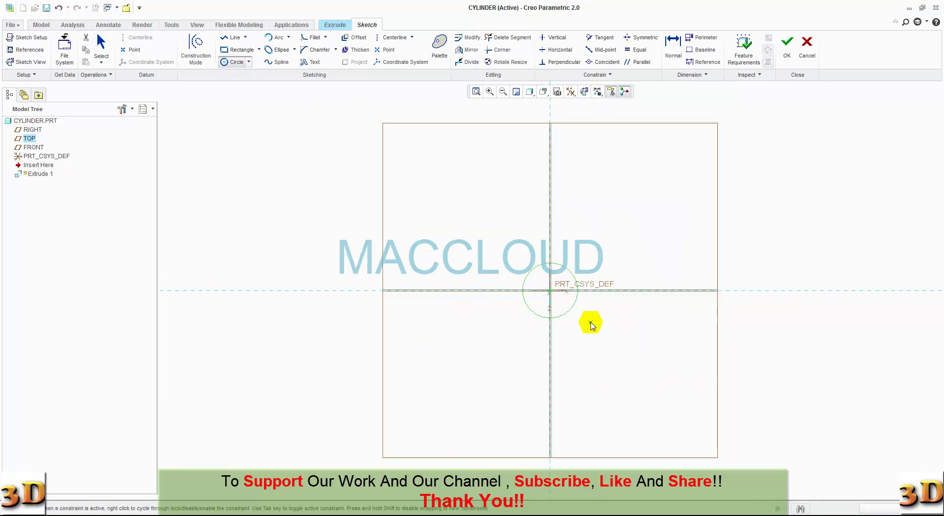
{"action": "middle_click", "coordinate": [577, 314]}
{"action": "double_click", "coordinate": [504, 264]}
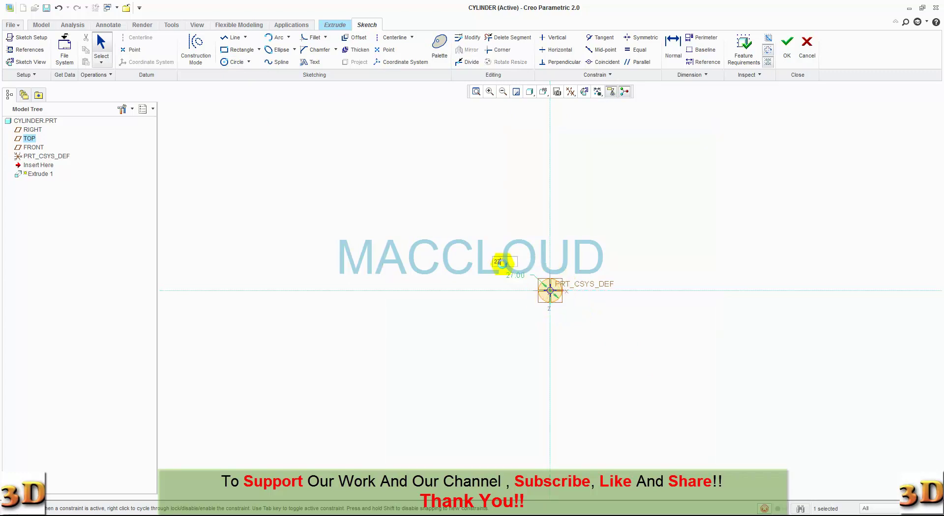
{"action": "key", "text": "Return"}
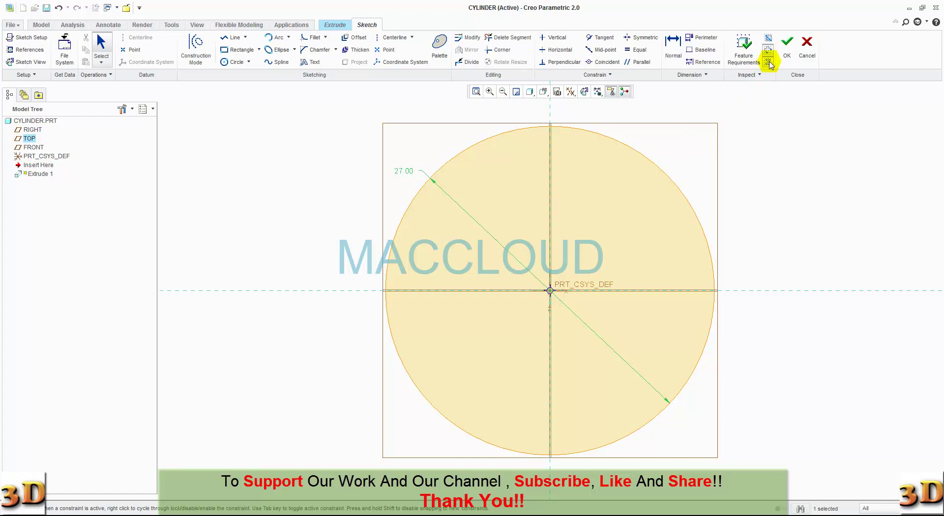
{"action": "left_click", "coordinate": [786, 47]}
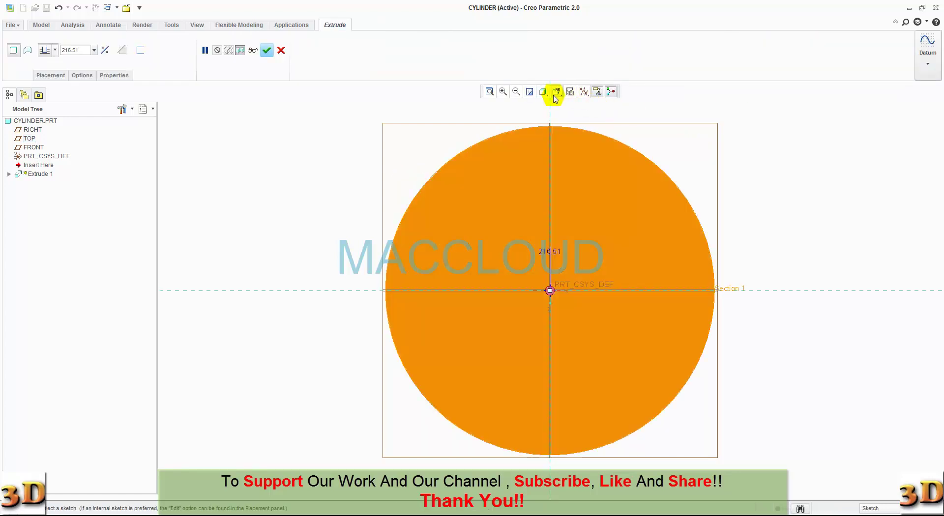
Extrude the circle to a depth of 38 to form the solid cylinder.
{"action": "left_click", "coordinate": [554, 96]}
{"action": "left_click", "coordinate": [564, 107]}
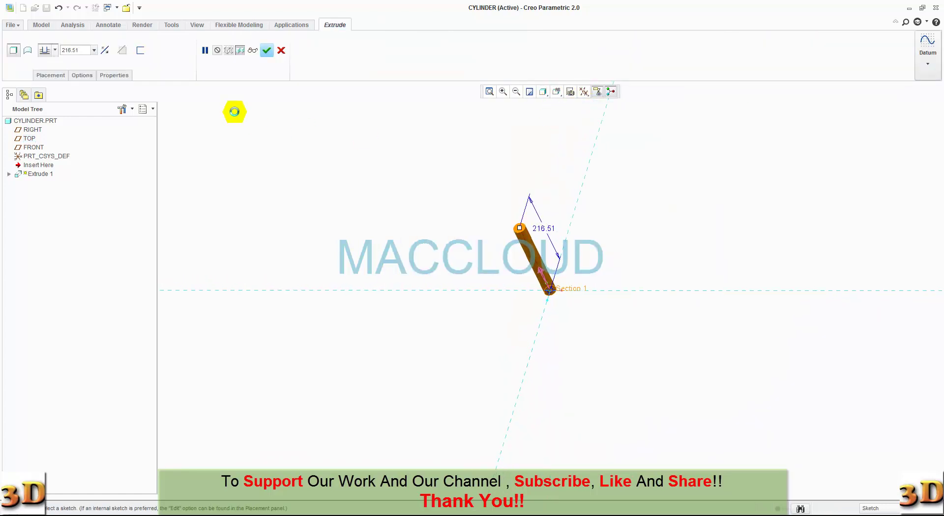
{"action": "type", "text": "38"}
{"action": "key", "text": "Return"}
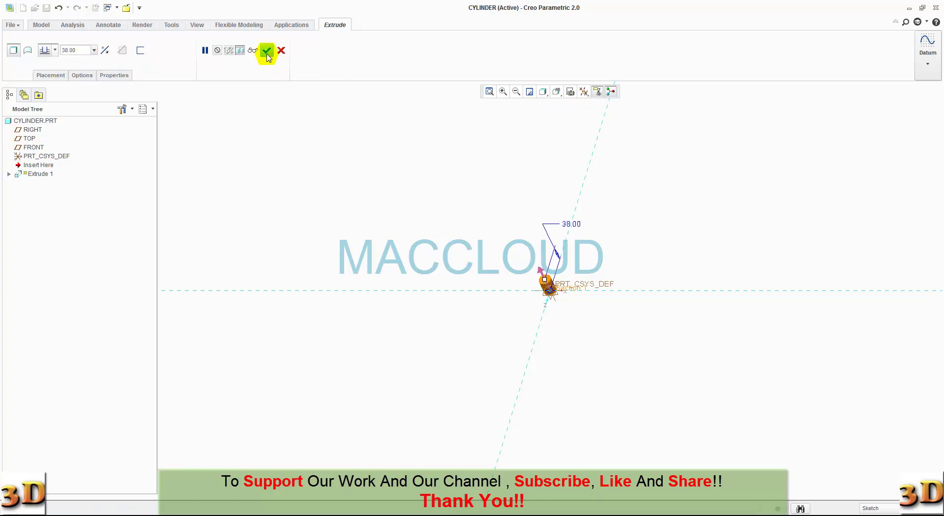
{"action": "left_click", "coordinate": [267, 50]}
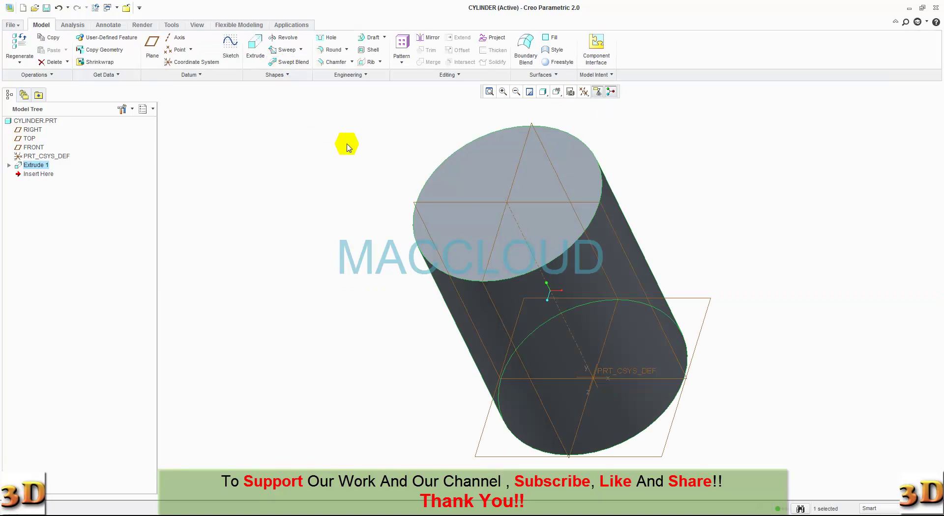
Add a 3.00-radius round to the cylinder's top circular edge.
{"action": "left_click", "coordinate": [329, 49]}
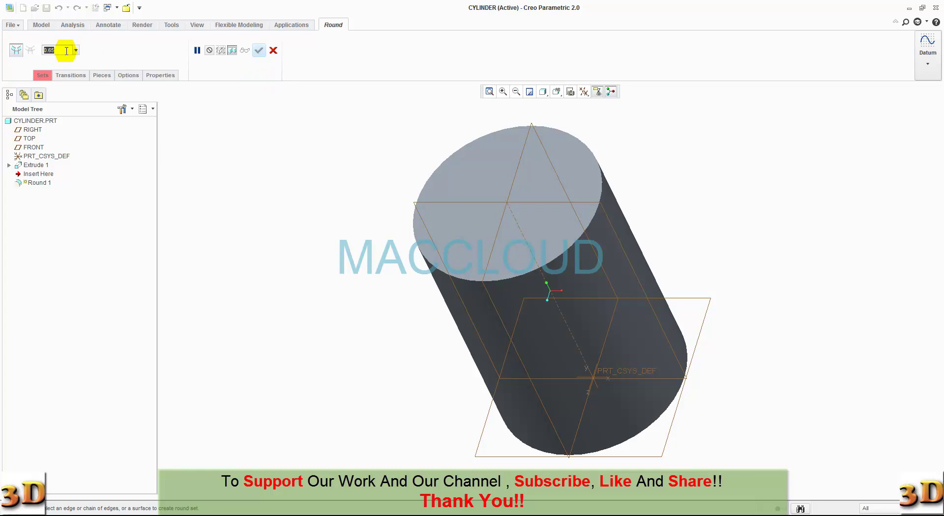
{"action": "type", "text": "3"}
{"action": "key", "text": "Return"}
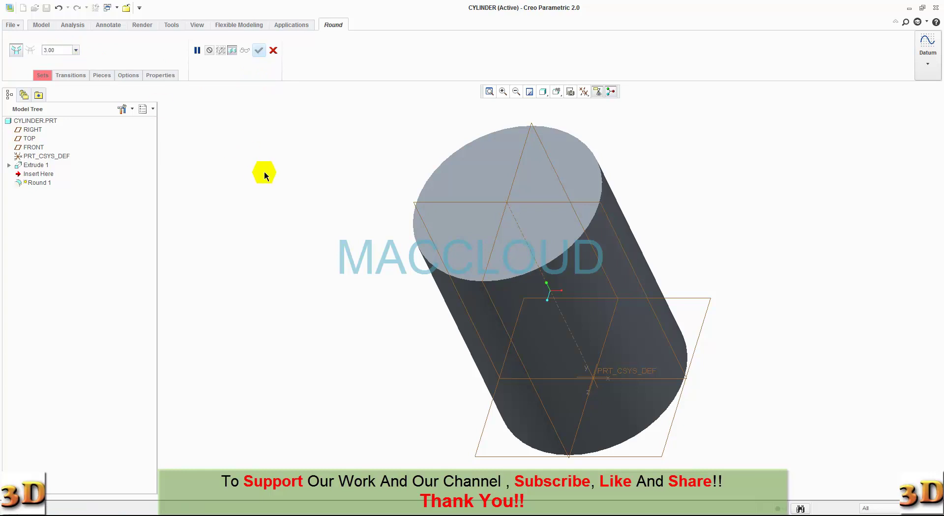
{"action": "left_click", "coordinate": [423, 257]}
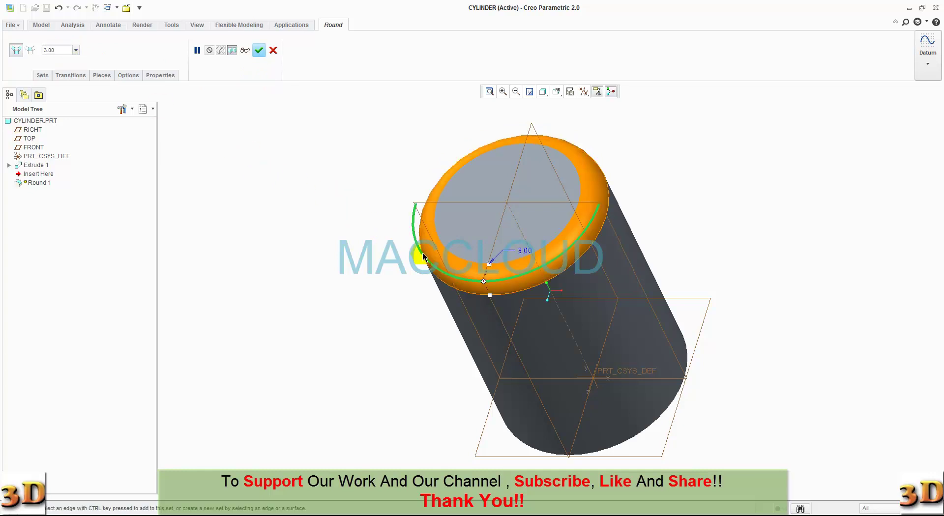
{"action": "left_click", "coordinate": [259, 50]}
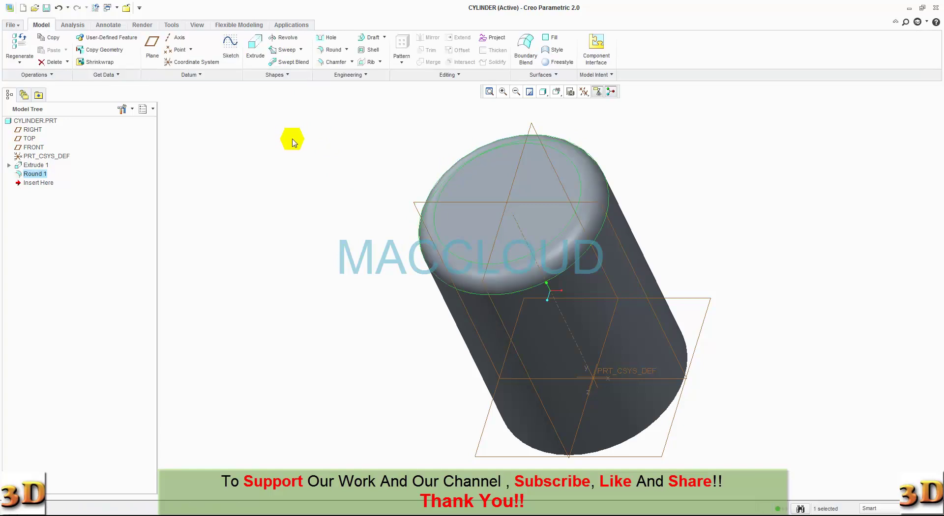
{"action": "left_click", "coordinate": [295, 143]}
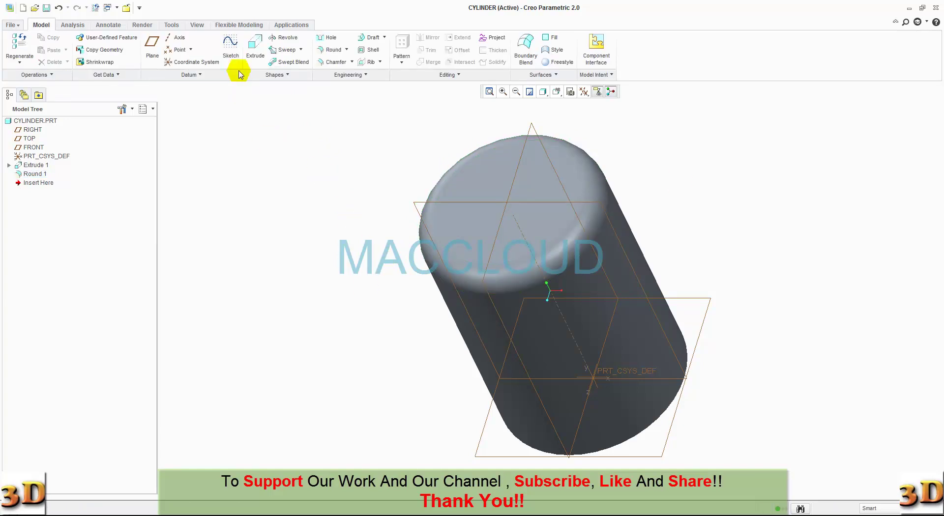
Start an extrusion on the cylinder's bottom face and draw a circle left of the origin.
{"action": "left_click", "coordinate": [252, 55]}
{"action": "mouse_move", "coordinate": [323, 253]}
{"action": "middle_mouse_down"}
{"action": "mouse_move", "coordinate": [341, 160]}
{"action": "mouse_move", "coordinate": [333, 145]}
{"action": "middle_mouse_up"}
{"action": "left_click", "coordinate": [513, 336]}
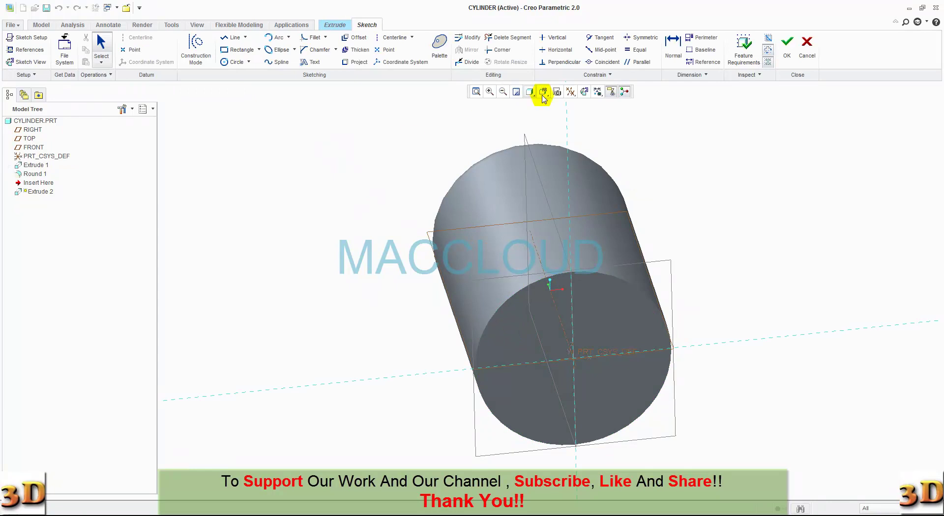
{"action": "left_click", "coordinate": [588, 94]}
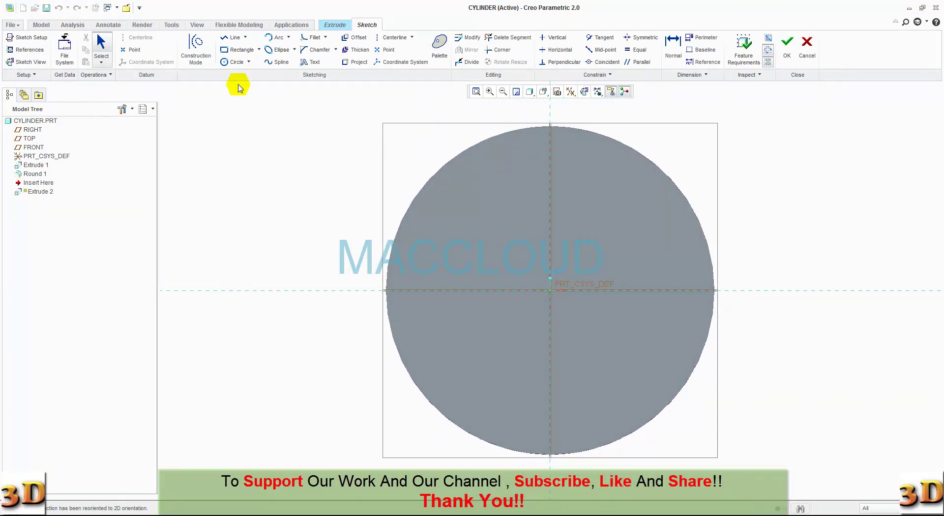
{"action": "left_click", "coordinate": [226, 63]}
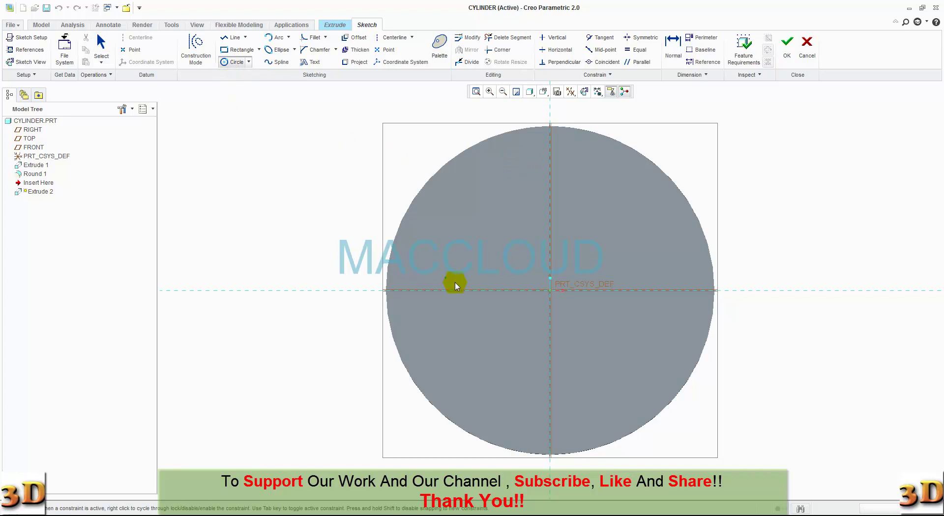
{"action": "left_click", "coordinate": [469, 301]}
{"action": "left_click", "coordinate": [490, 332]}
{"action": "middle_click", "coordinate": [491, 347]}
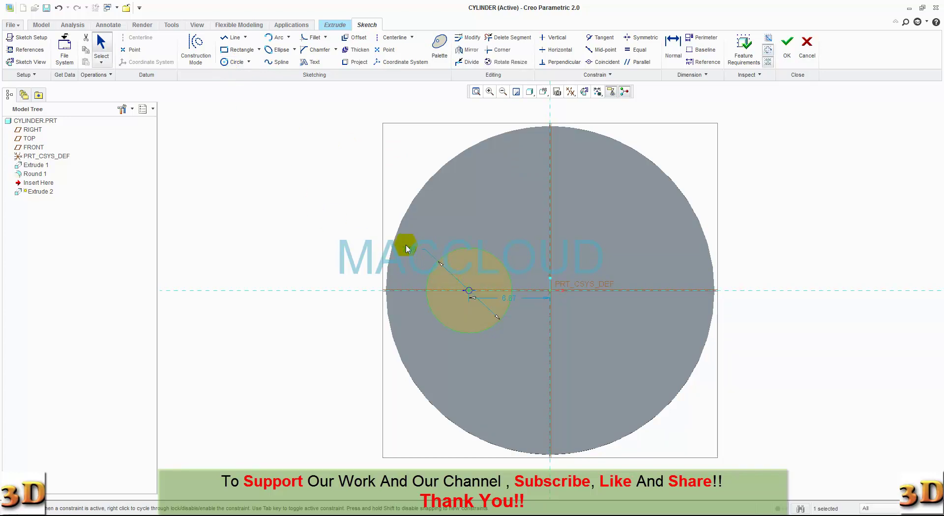
Set the circle to 12.00 diameter, 6.00 from centre, and finish the sketch.
{"action": "double_click", "coordinate": [409, 250]}
{"action": "type", "text": "12"}
{"action": "key", "text": "Return"}
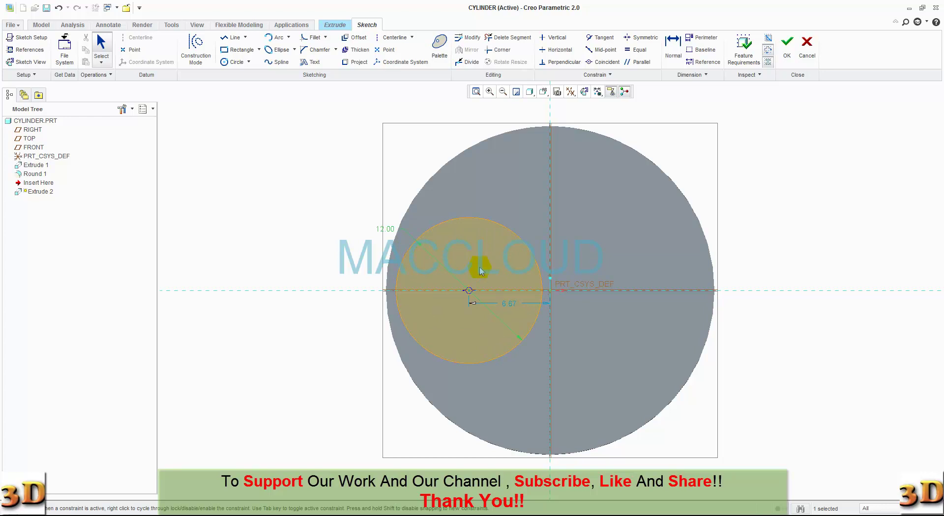
{"action": "double_click", "coordinate": [508, 305]}
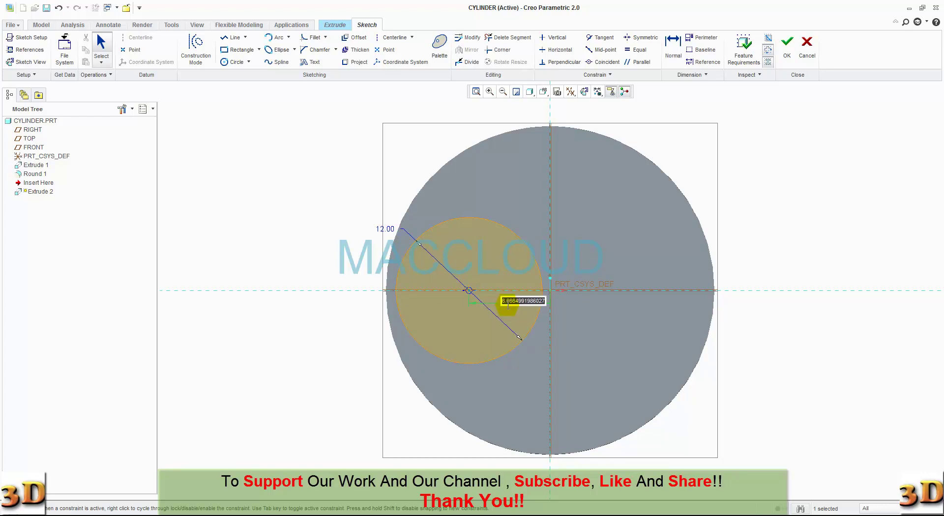
{"action": "type", "text": "8"}
{"action": "key", "text": "Return"}
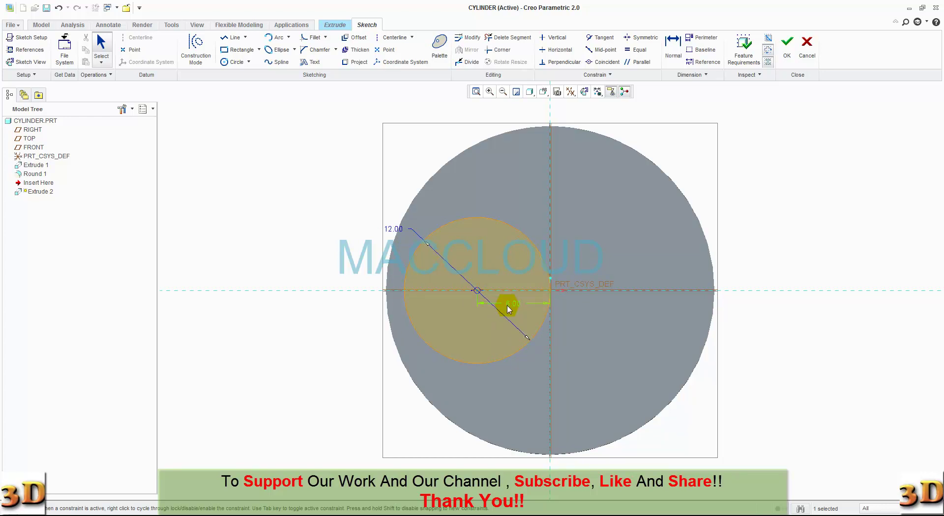
{"action": "left_click", "coordinate": [782, 53]}
{"action": "left_click", "coordinate": [566, 97]}
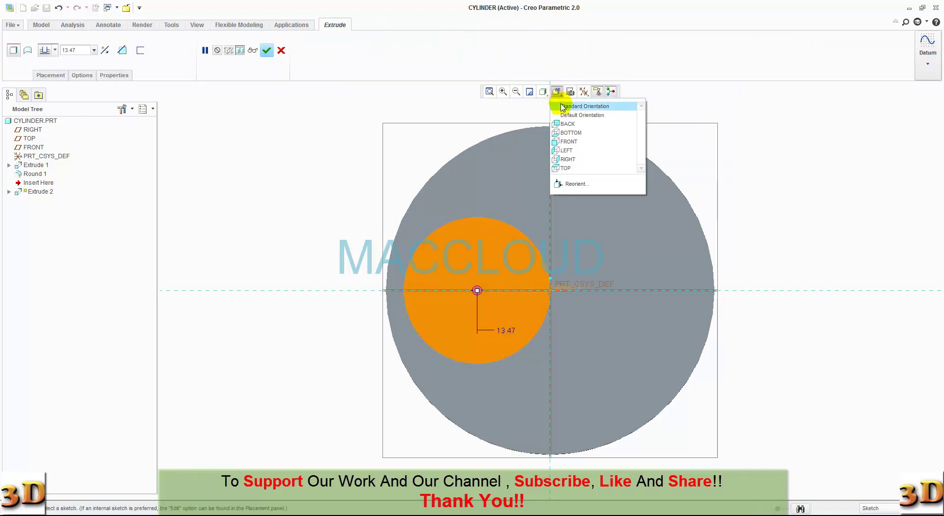
Flip the extrusion inward as a material-removing cut 27 deep, completing the 12.00-diameter hole.
{"action": "left_click", "coordinate": [570, 104]}
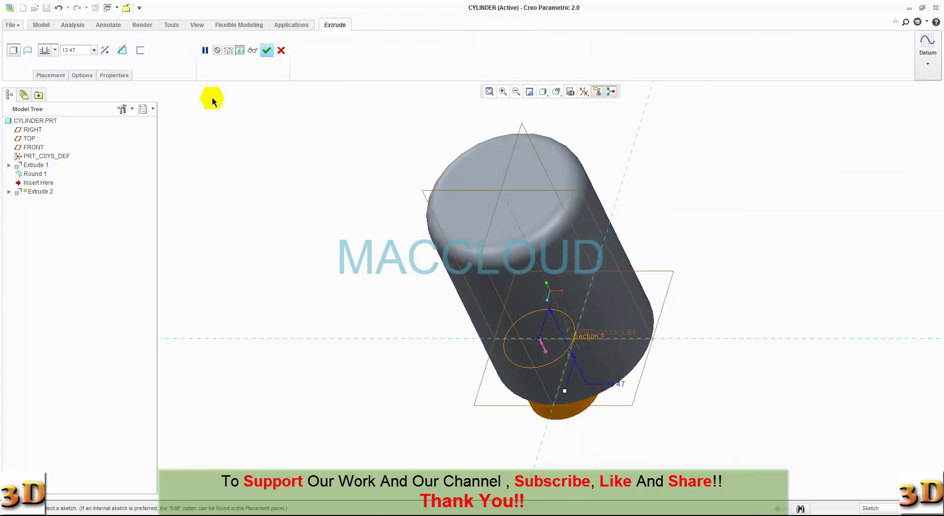
{"action": "left_click", "coordinate": [103, 52]}
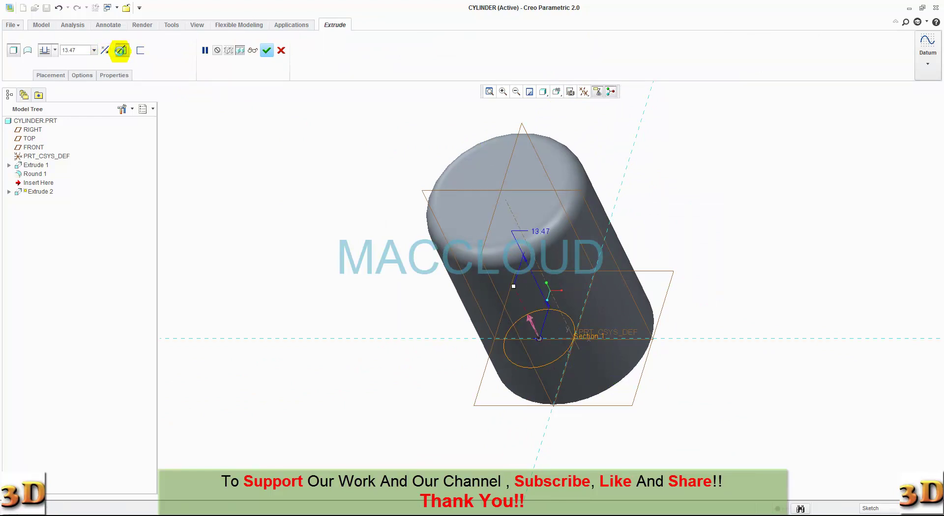
{"action": "left_click", "coordinate": [121, 50]}
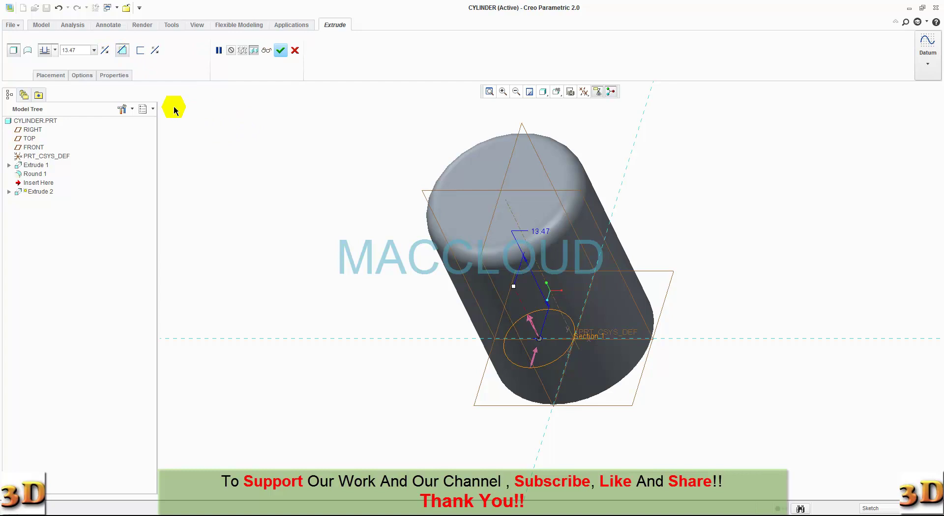
{"action": "left_click", "coordinate": [84, 49]}
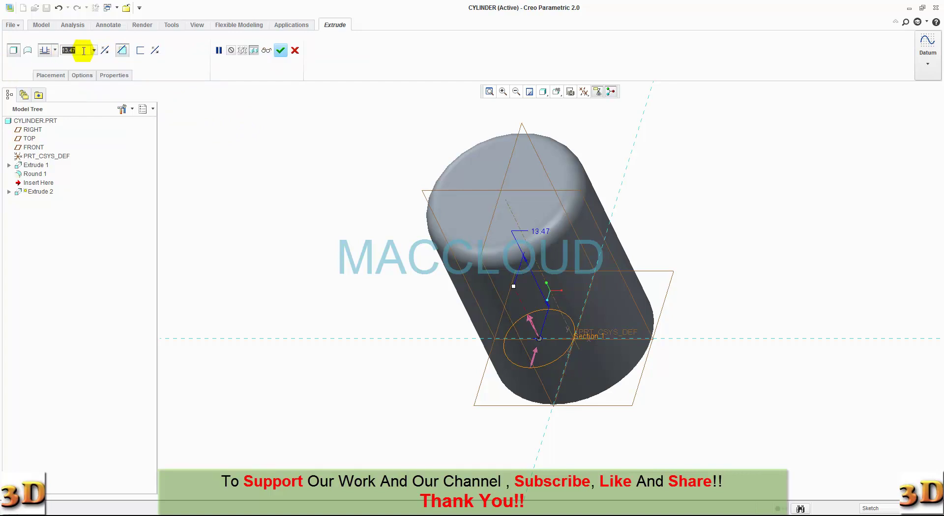
{"action": "type", "text": "27"}
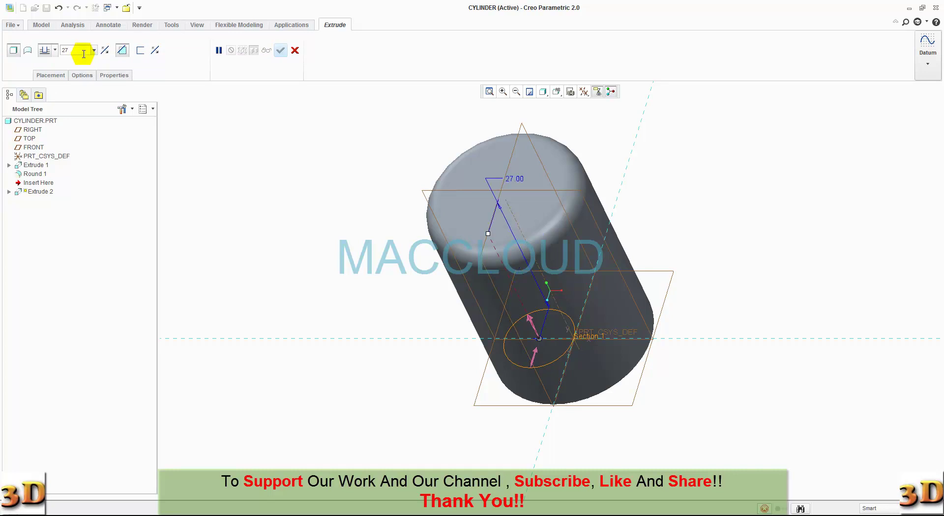
{"action": "key", "text": "Return"}
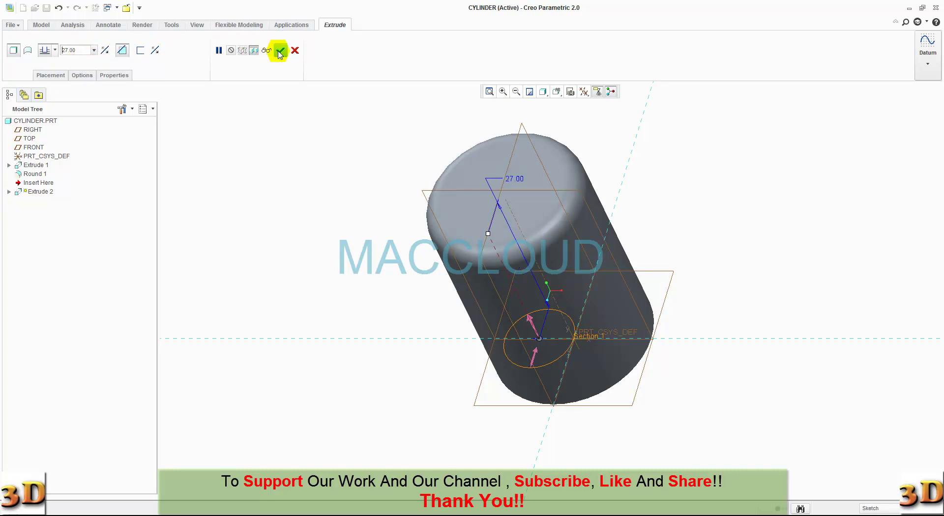
{"action": "left_click", "coordinate": [279, 51]}
{"action": "mouse_move", "coordinate": [369, 217]}
{"action": "middle_mouse_down"}
{"action": "mouse_move", "coordinate": [377, 166]}
{"action": "mouse_move", "coordinate": [362, 93]}
{"action": "middle_mouse_up"}
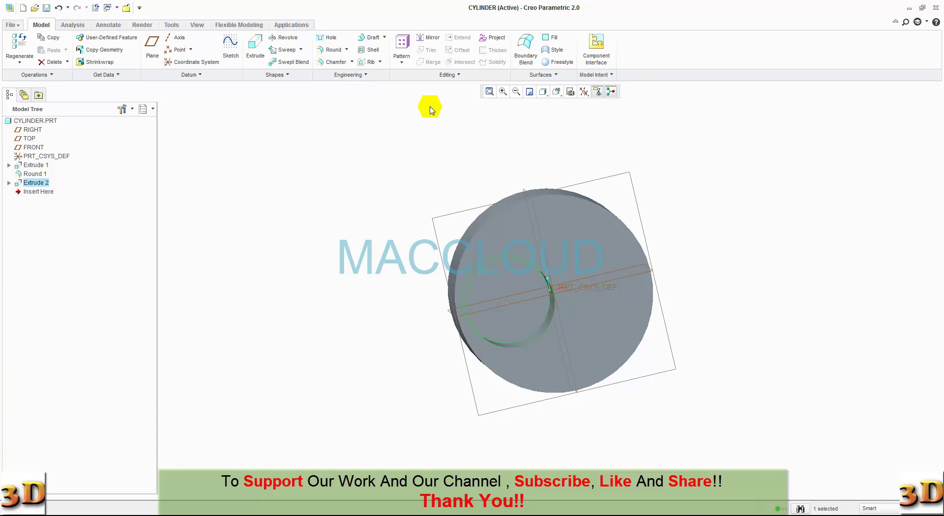
{"action": "left_click", "coordinate": [557, 93]}
{"action": "left_click", "coordinate": [566, 107]}
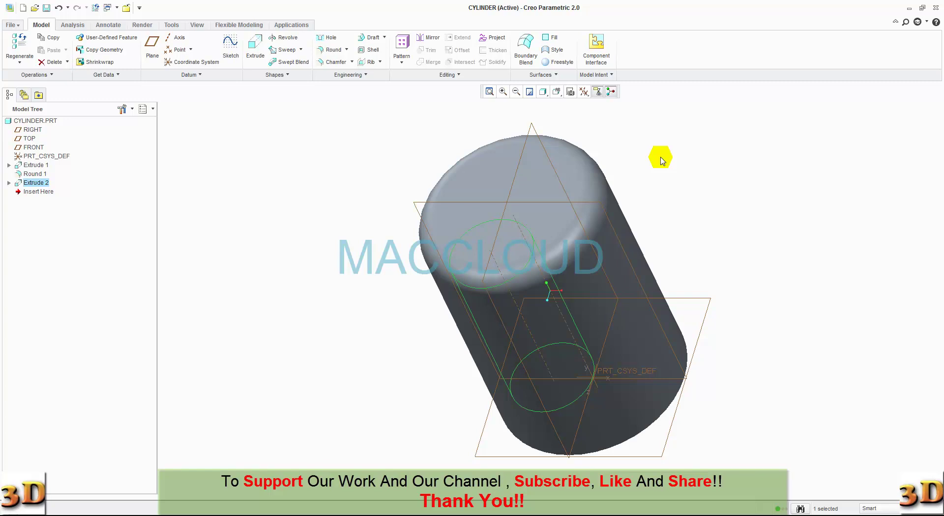
Start an extrusion on the cylinder's end face and draw a circle right of centre.
{"action": "left_click", "coordinate": [255, 47]}
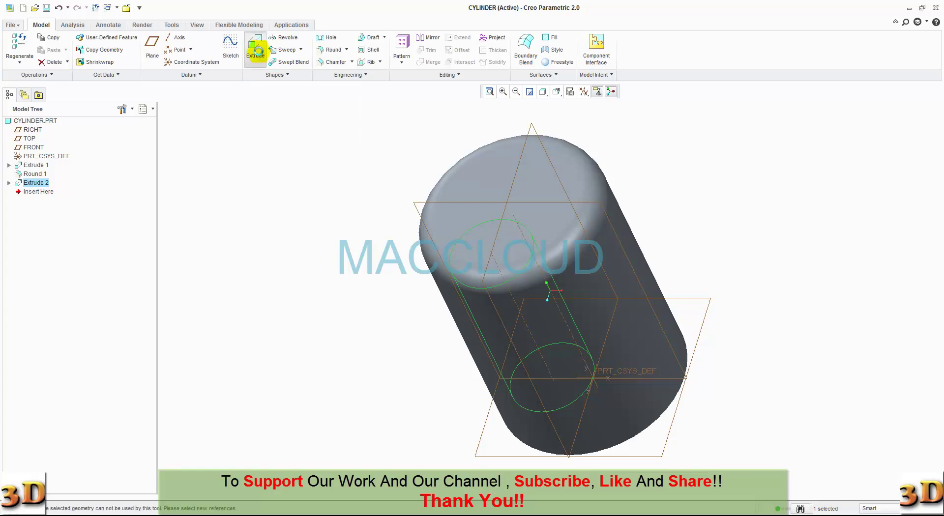
{"action": "middle_click_drag", "start_coordinate": [283, 231], "coordinate": [287, 120]}
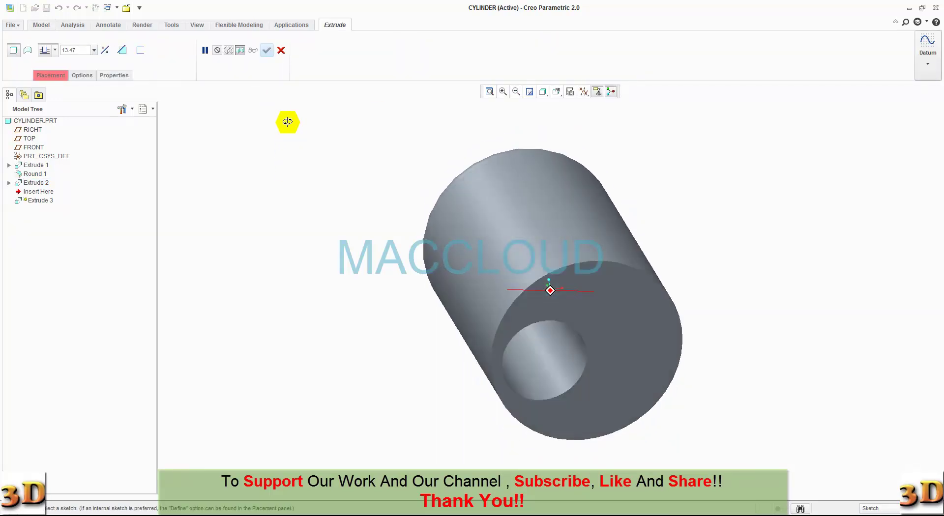
{"action": "left_click", "coordinate": [627, 331]}
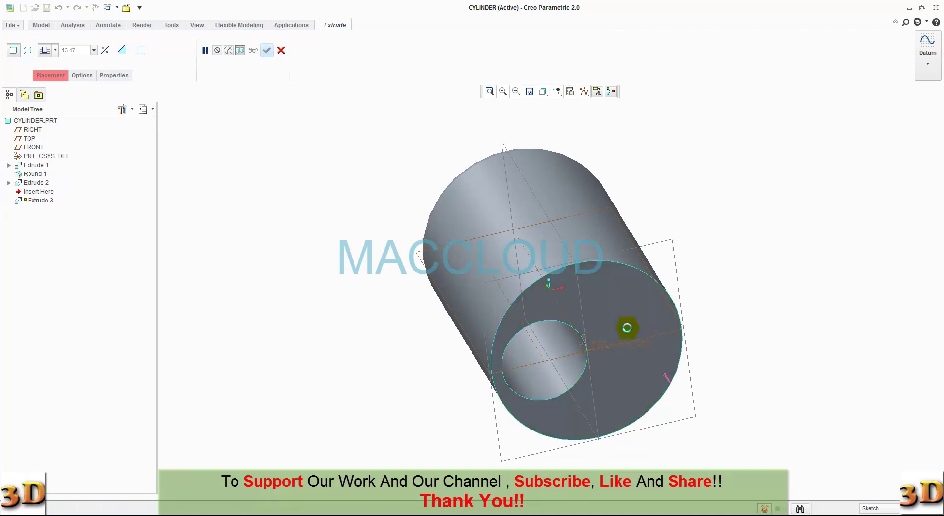
{"action": "left_click", "coordinate": [584, 95]}
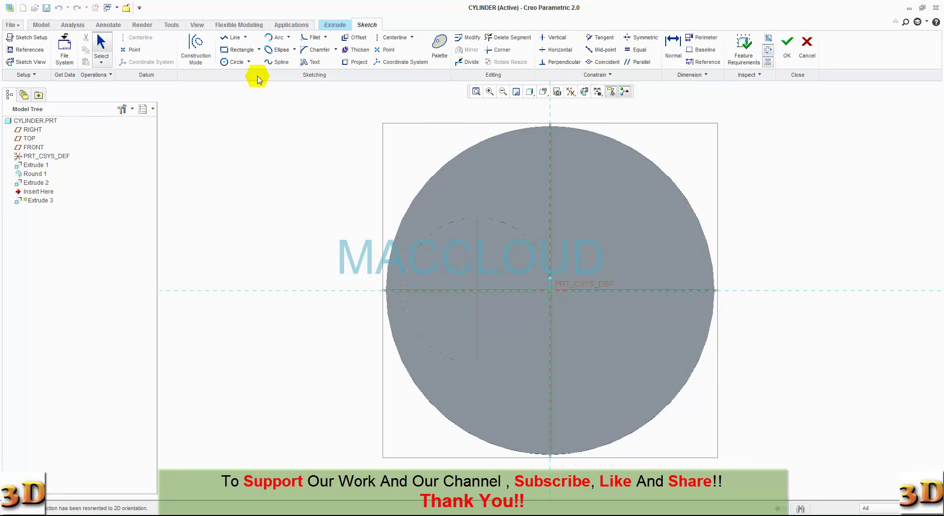
{"action": "left_click", "coordinate": [233, 62]}
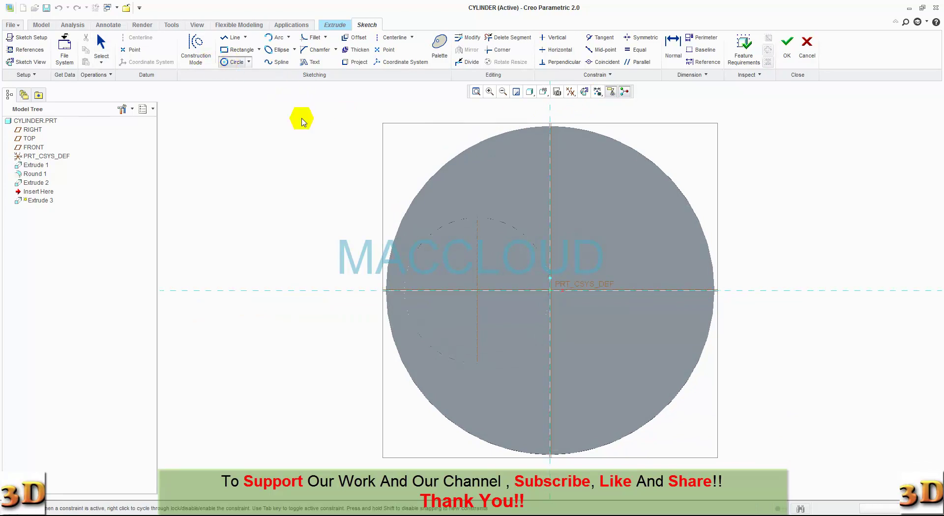
{"action": "left_click", "coordinate": [626, 290]}
{"action": "left_click", "coordinate": [641, 312]}
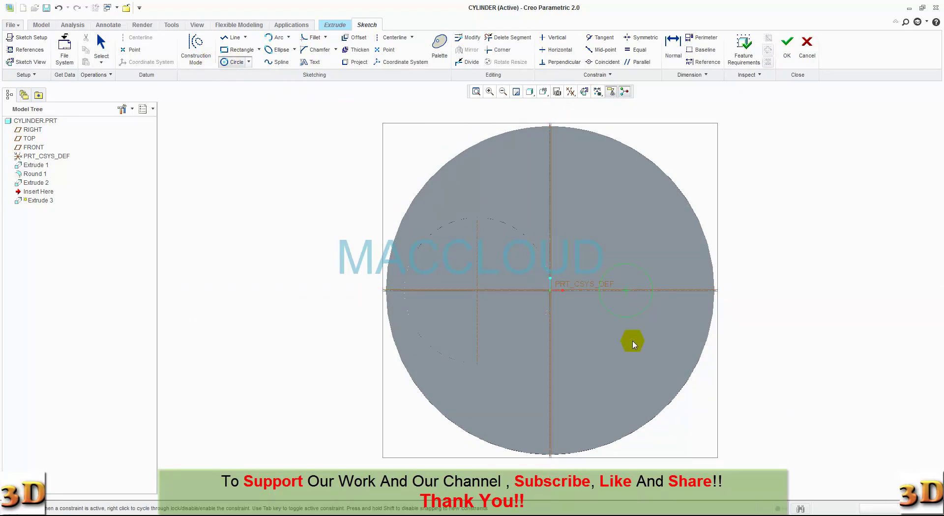
{"action": "middle_click", "coordinate": [626, 364]}
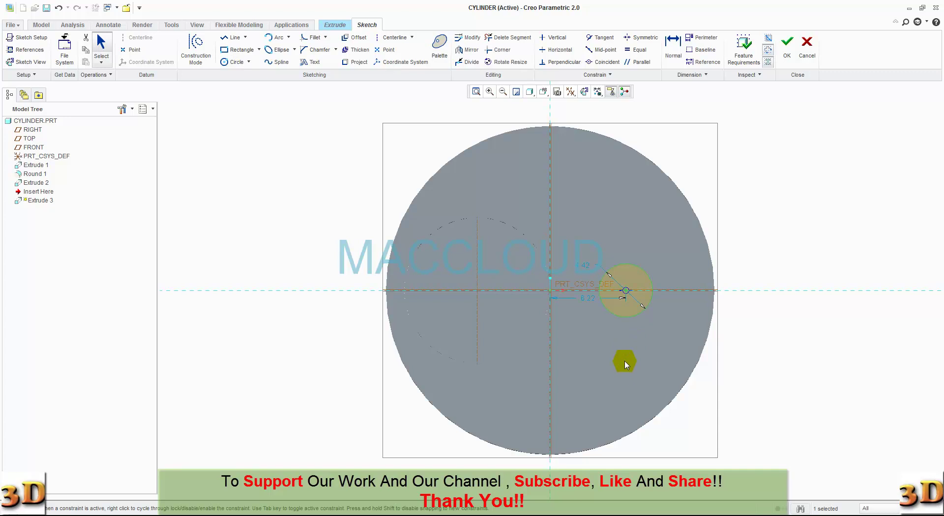
Set the circle's diameter to 7 and its offset from centre to 7.
{"action": "double_click", "coordinate": [587, 266]}
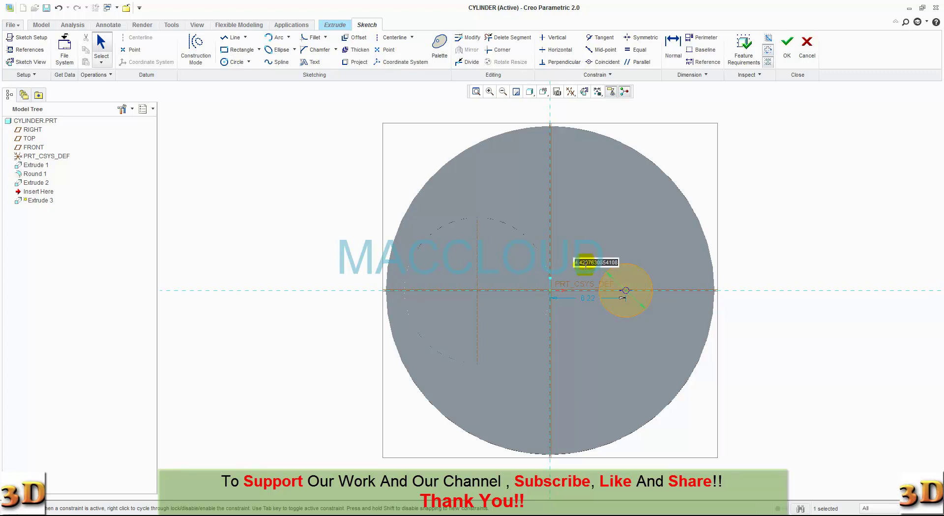
{"action": "key", "text": "Return"}
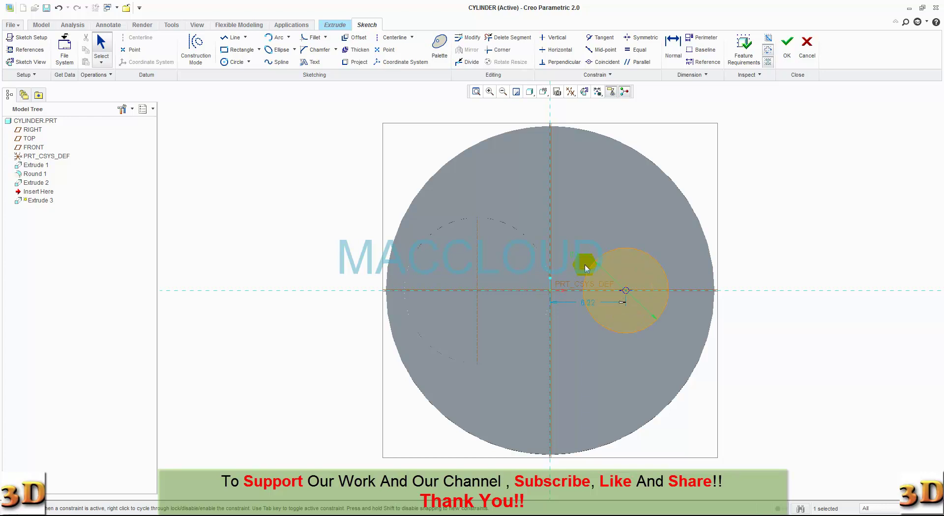
{"action": "double_click", "coordinate": [587, 305]}
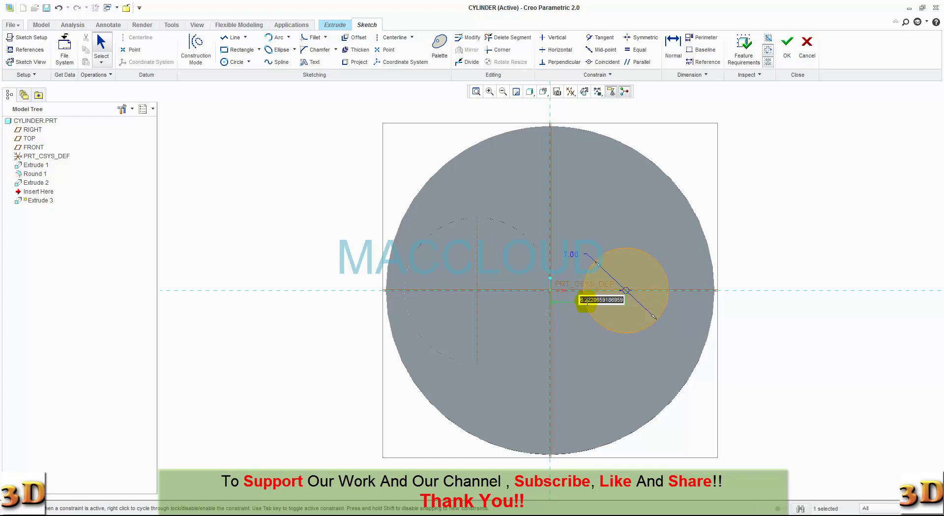
{"action": "key", "text": "Return"}
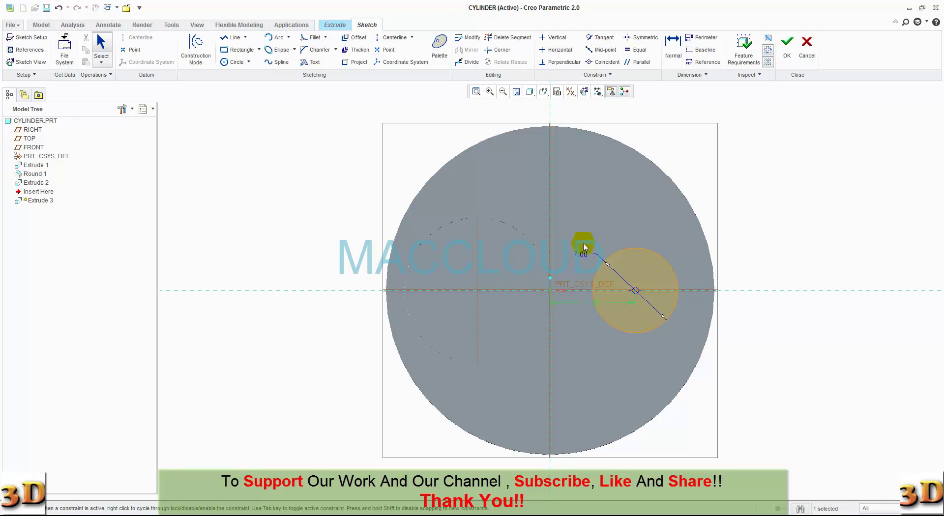
{"action": "left_click", "coordinate": [787, 51]}
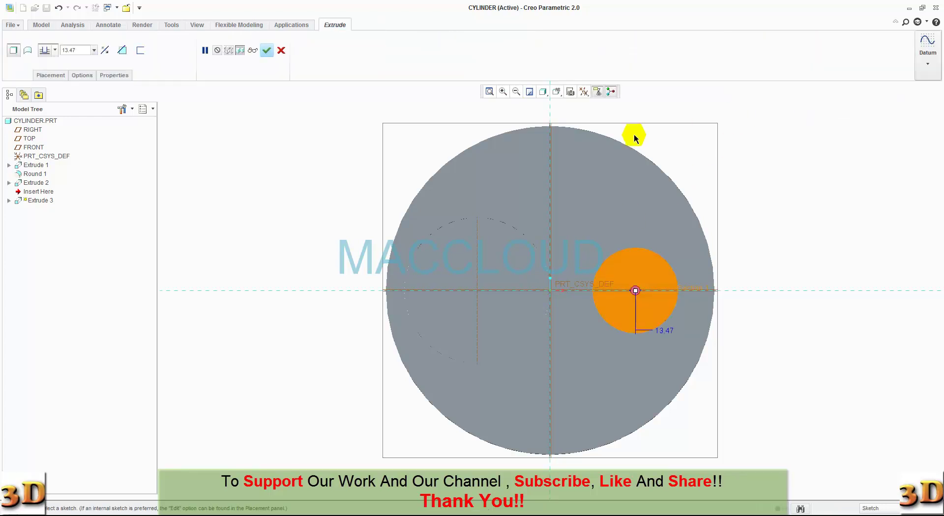
Cut the circle 32 deep into the cylinder as a second hole.
{"action": "left_click", "coordinate": [558, 92]}
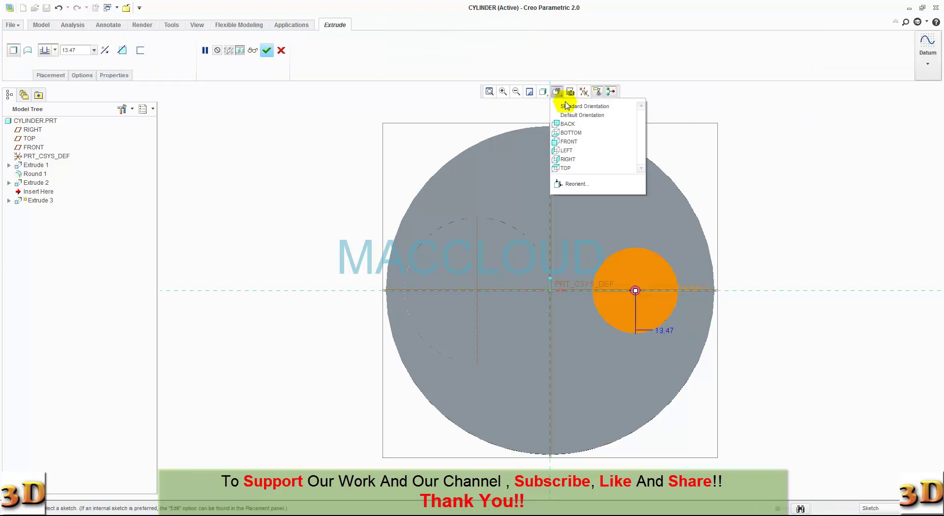
{"action": "left_click", "coordinate": [566, 106]}
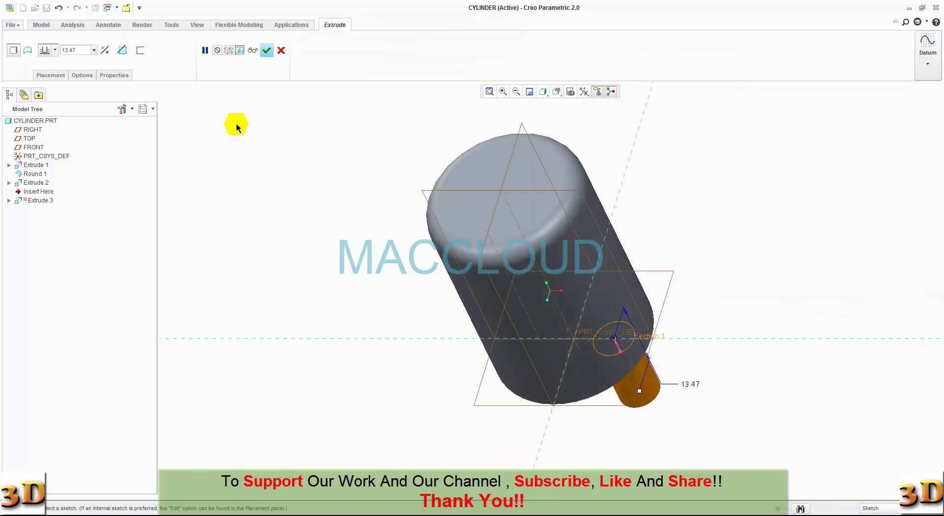
{"action": "left_click", "coordinate": [105, 49]}
{"action": "left_click", "coordinate": [122, 50]}
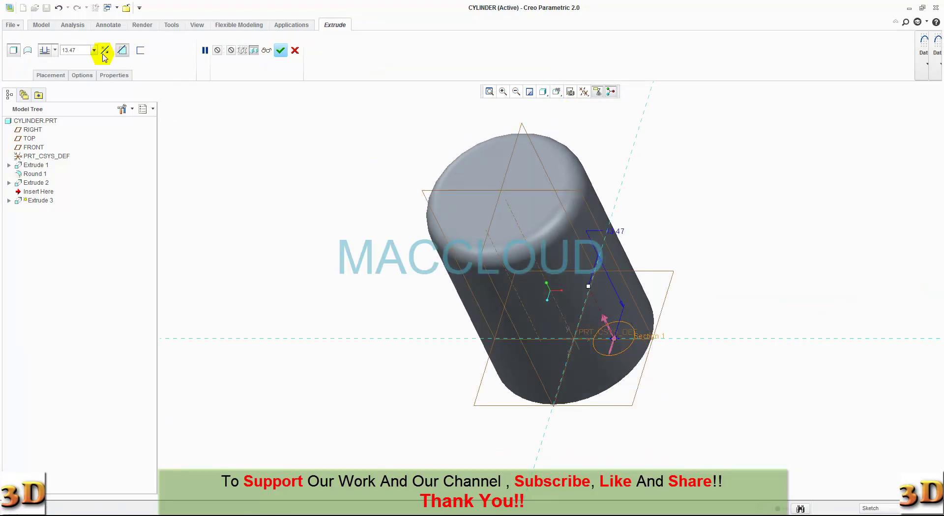
{"action": "type", "text": "32"}
{"action": "key", "text": "Return"}
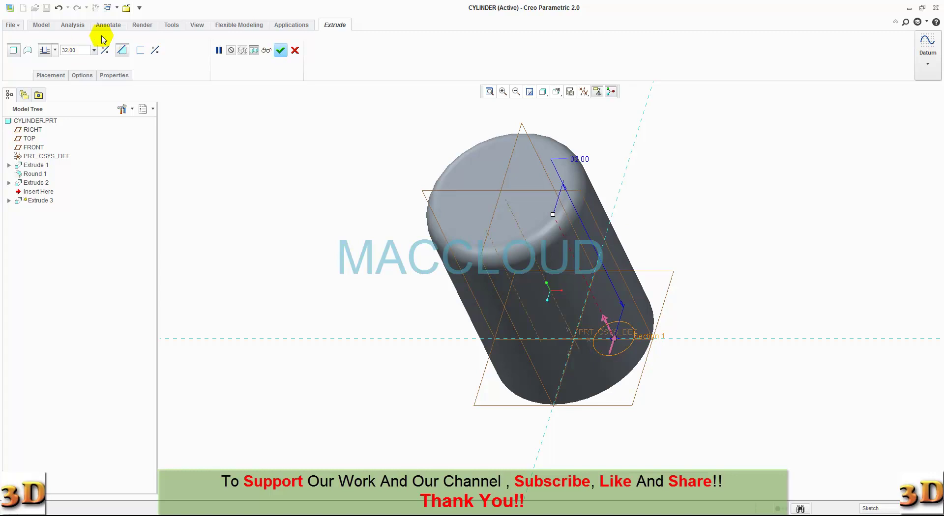
{"action": "left_click", "coordinate": [280, 50]}
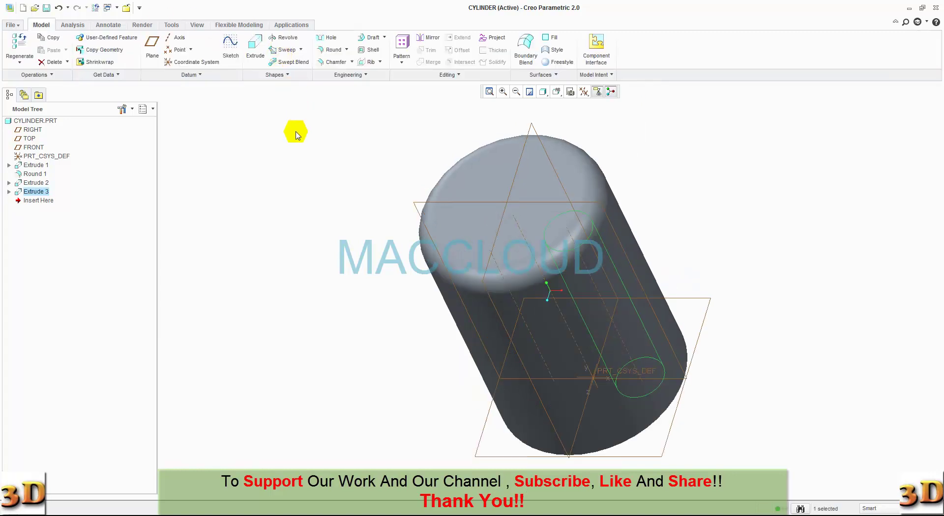
{"action": "mouse_move", "coordinate": [312, 252]}
{"action": "middle_mouse_down"}
{"action": "mouse_move", "coordinate": [289, 123]}
{"action": "mouse_move", "coordinate": [307, 179]}
{"action": "middle_mouse_up"}
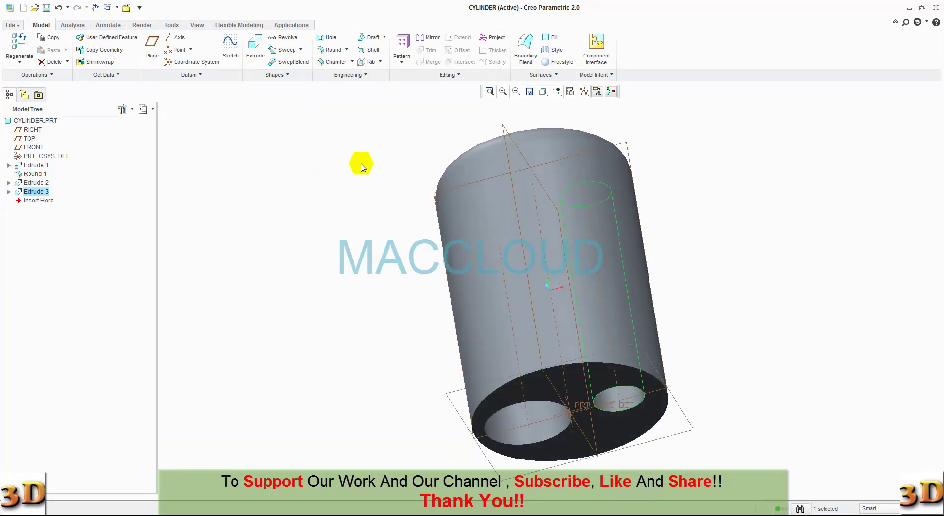
{"action": "left_click", "coordinate": [558, 94]}
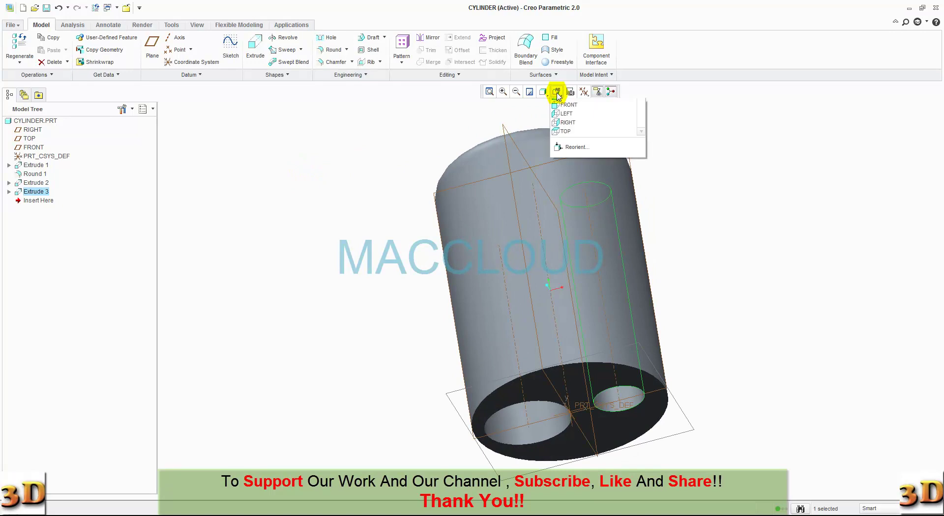
{"action": "left_click", "coordinate": [566, 107]}
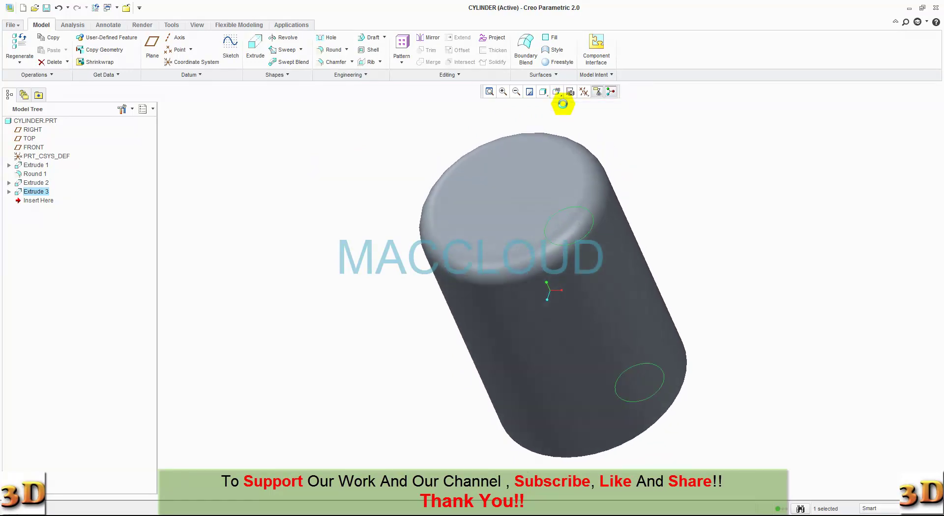
{"action": "left_click", "coordinate": [756, 213]}
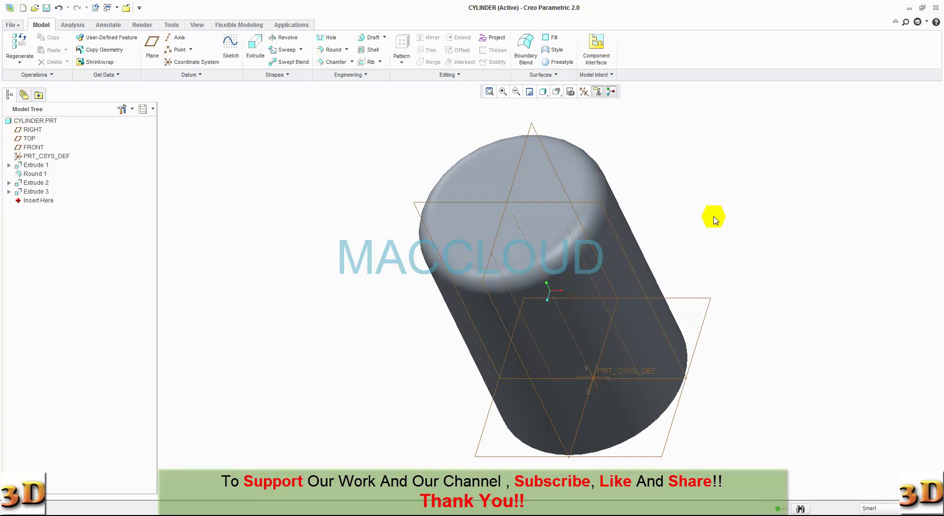
{"action": "left_click", "coordinate": [257, 54]}
Sketch two small circles on the vertical reference of the cylinder's end face.
{"action": "mouse_move", "coordinate": [270, 228]}
{"action": "middle_mouse_down"}
{"action": "mouse_move", "coordinate": [280, 221]}
{"action": "mouse_move", "coordinate": [289, 160]}
{"action": "mouse_move", "coordinate": [285, 105]}
{"action": "mouse_move", "coordinate": [274, 102]}
{"action": "middle_mouse_up"}
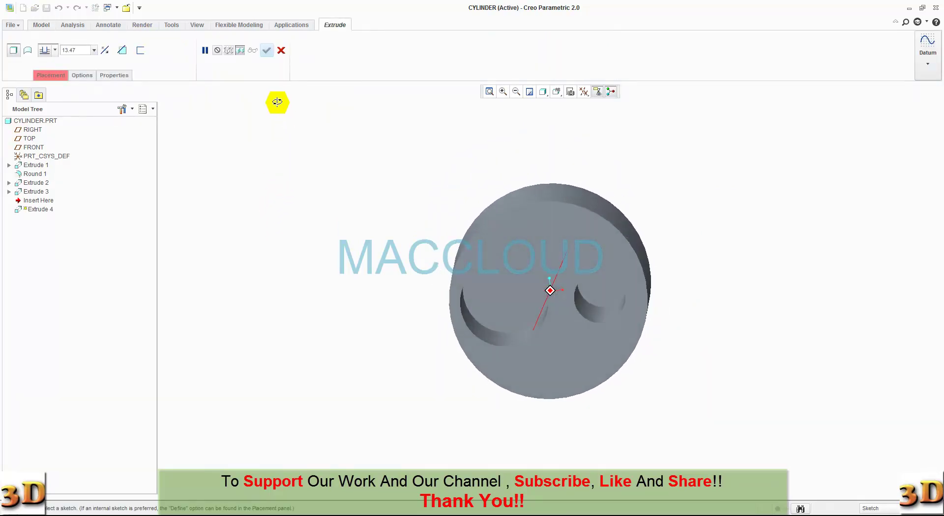
{"action": "left_click", "coordinate": [526, 238]}
{"action": "left_click", "coordinate": [585, 91]}
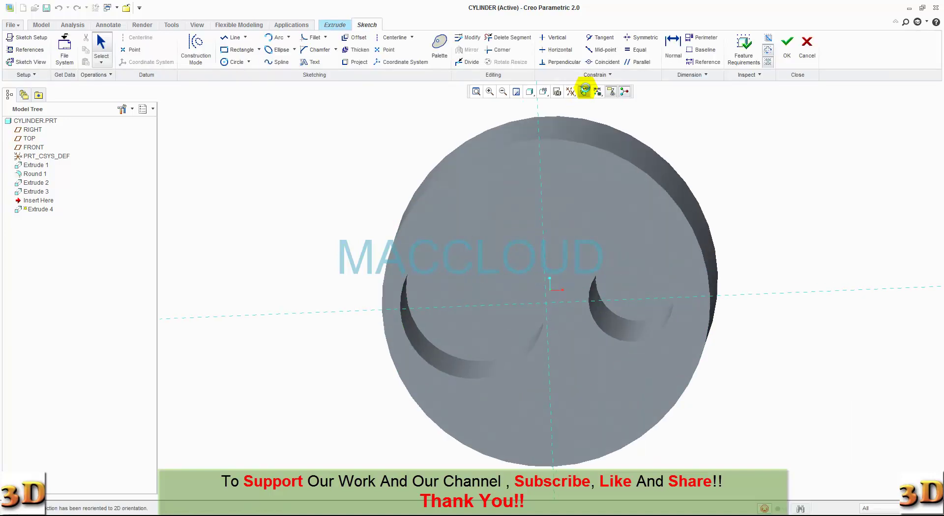
{"action": "left_click", "coordinate": [232, 62]}
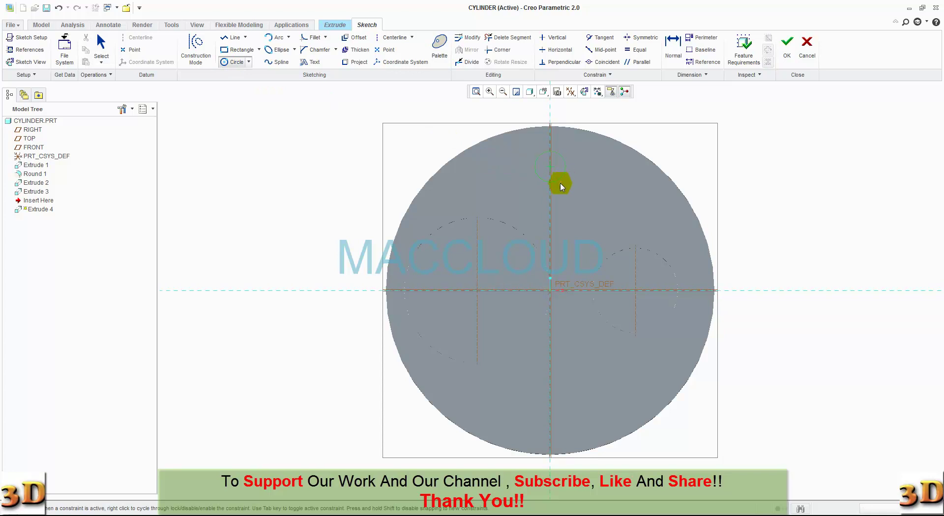
{"action": "left_click", "coordinate": [552, 413]}
{"action": "middle_click", "coordinate": [584, 375]}
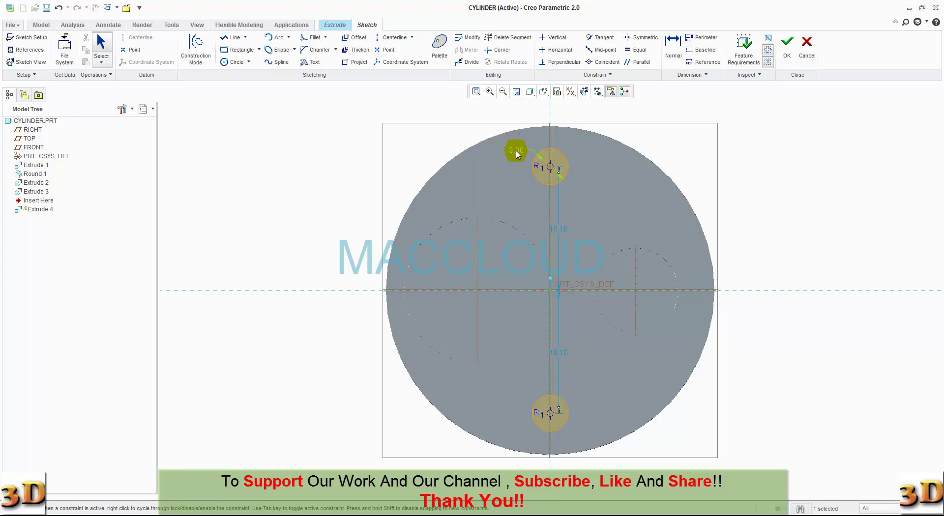
Place both circles 10 from the centre and finish the sketch.
{"action": "double_click", "coordinate": [562, 227]}
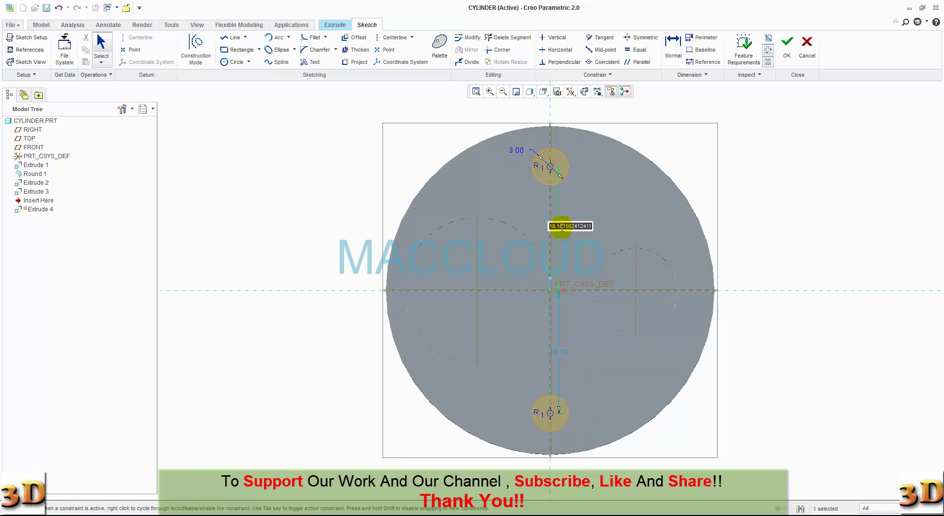
{"action": "type", "text": "10"}
{"action": "key", "text": "Return"}
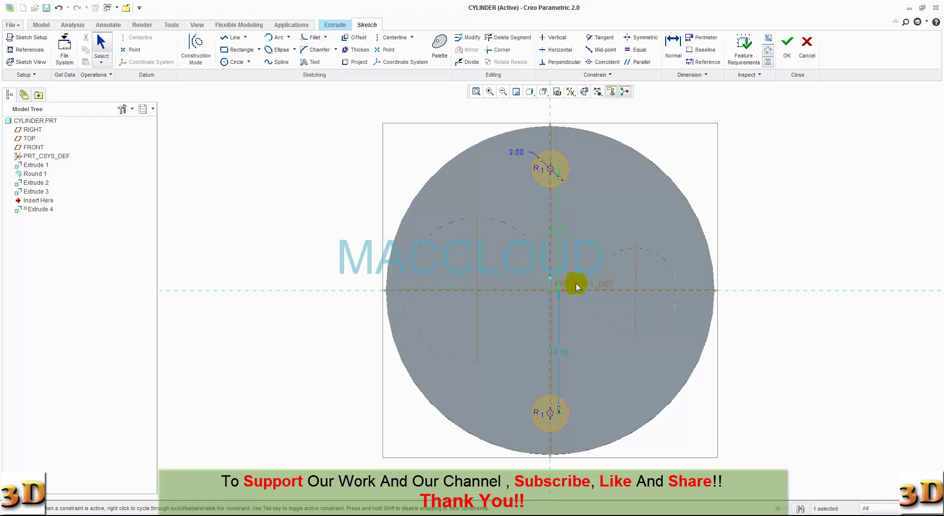
{"action": "double_click", "coordinate": [563, 353]}
{"action": "type", "text": "10"}
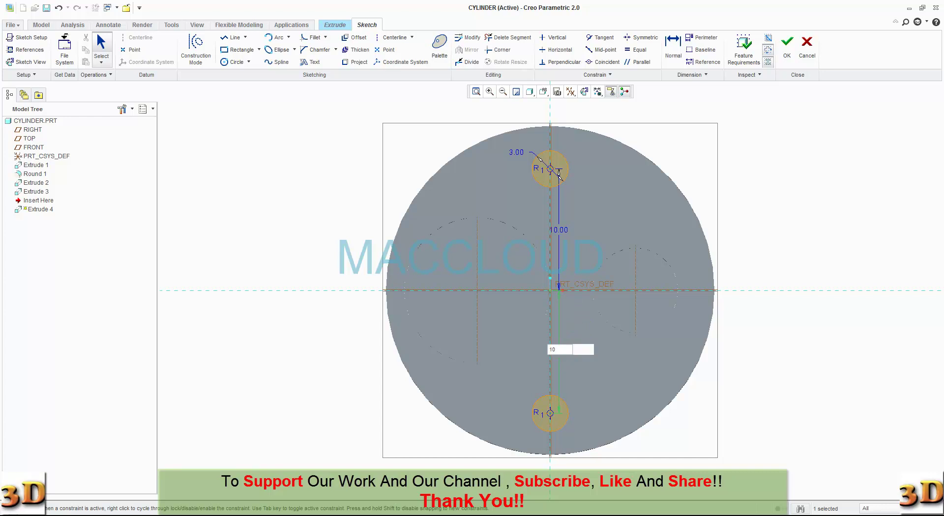
{"action": "key", "text": "Return"}
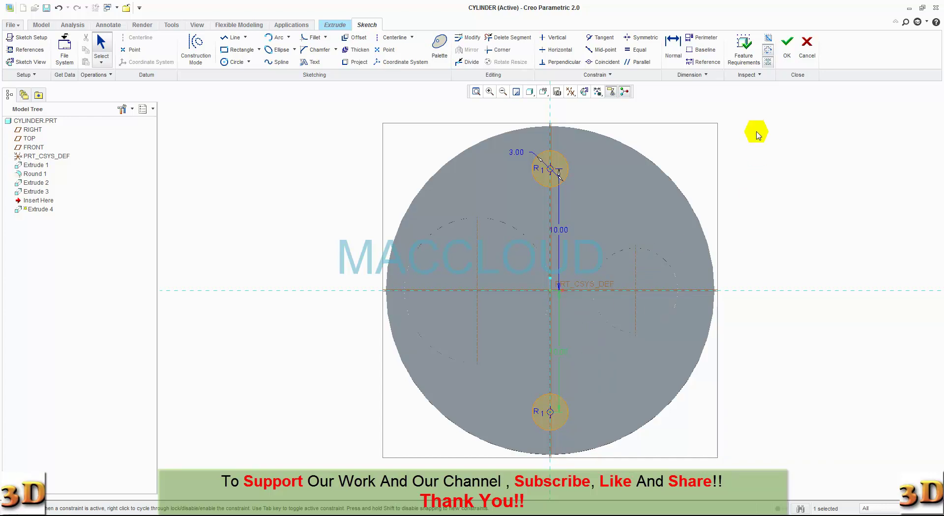
{"action": "left_click", "coordinate": [785, 52]}
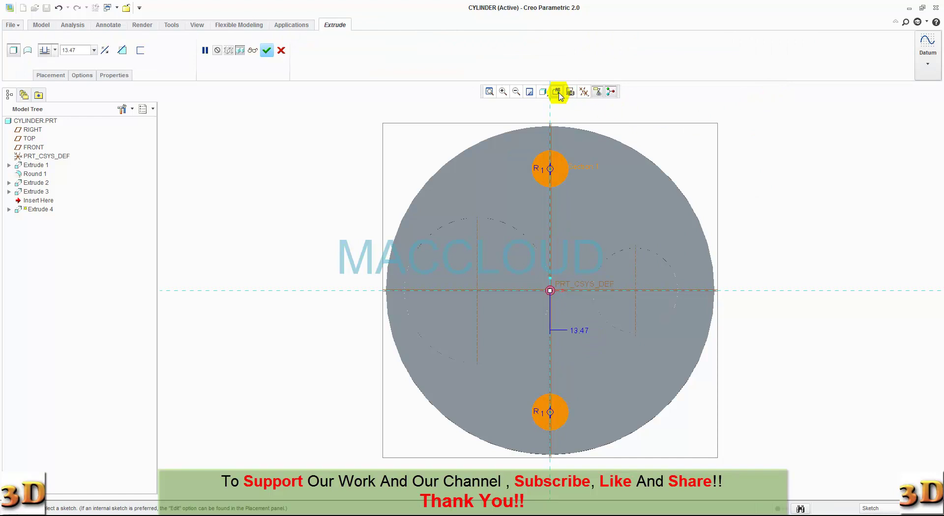
Cut the two 3.00-diameter circles 8 deep into the end face as holes.
{"action": "left_click", "coordinate": [558, 92]}
{"action": "left_click", "coordinate": [560, 105]}
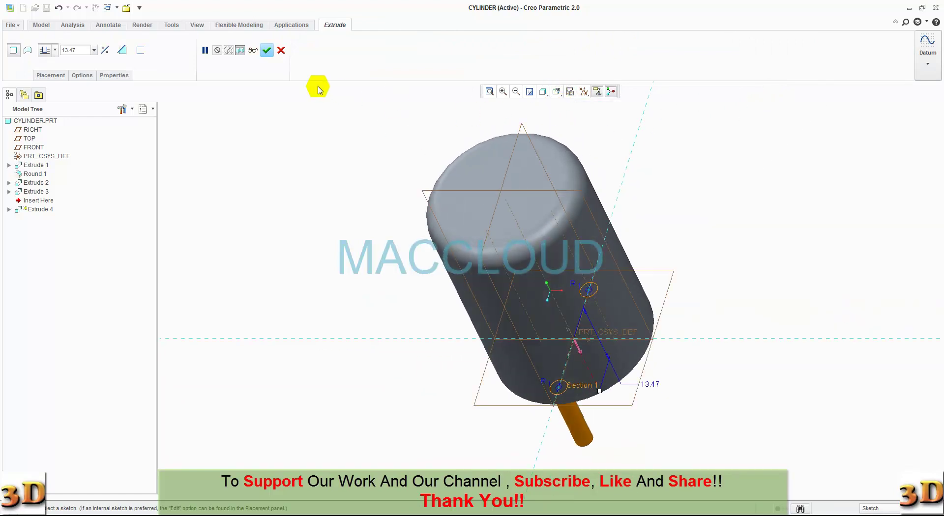
{"action": "left_click", "coordinate": [104, 51]}
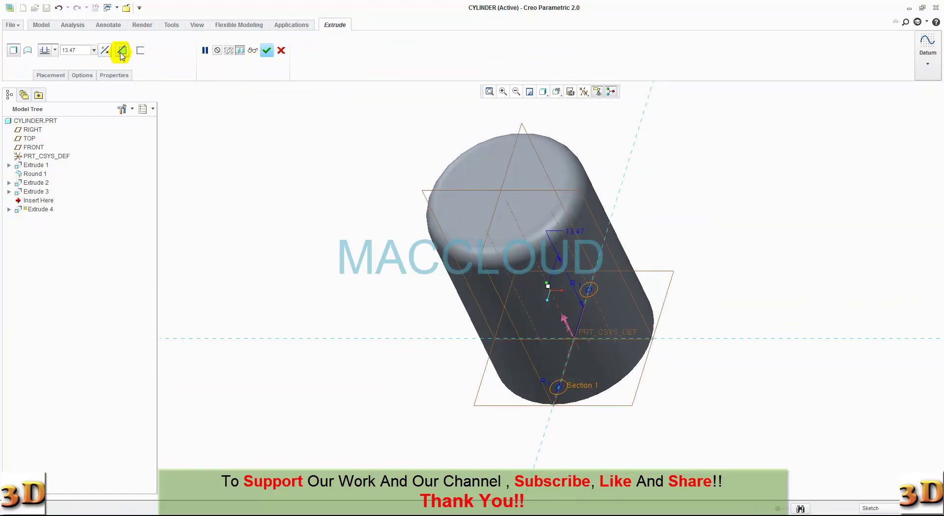
{"action": "left_click", "coordinate": [122, 49]}
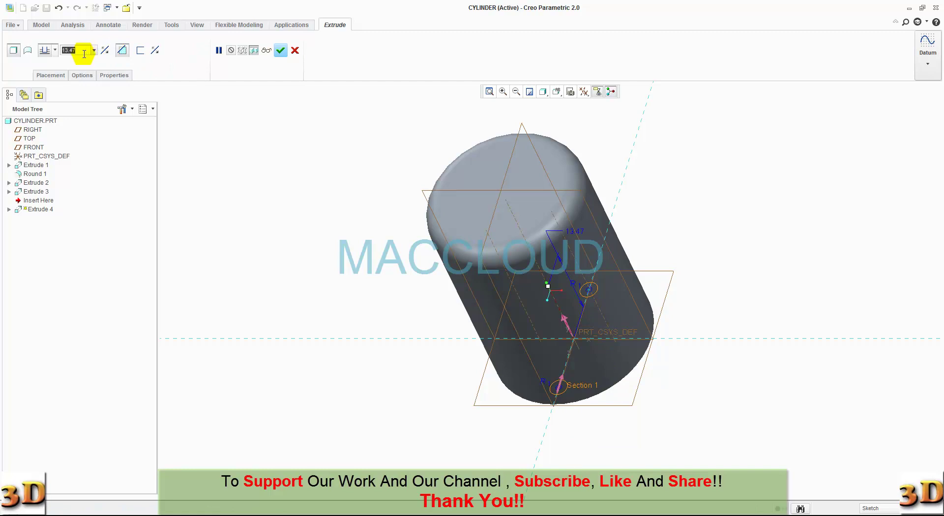
{"action": "type", "text": "8"}
{"action": "key", "text": "Return"}
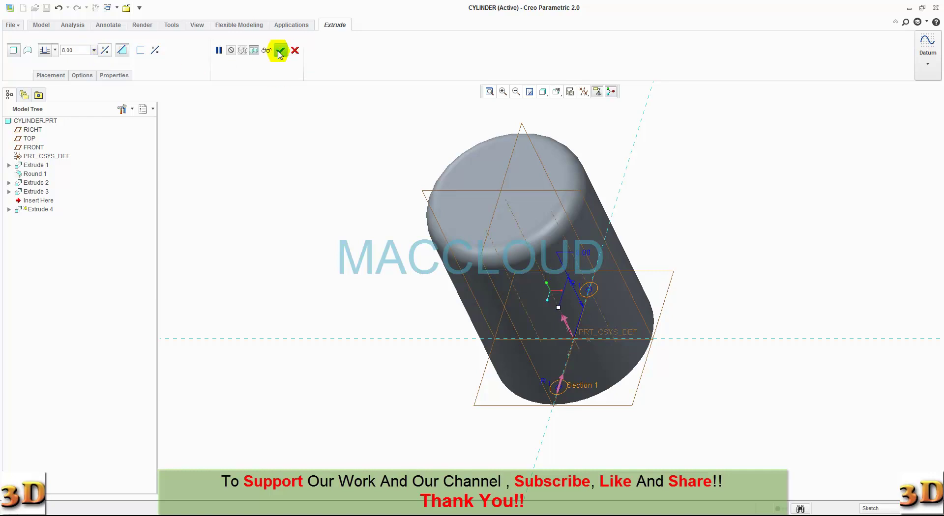
{"action": "left_click", "coordinate": [280, 50]}
{"action": "mouse_move", "coordinate": [312, 257]}
{"action": "middle_mouse_down"}
{"action": "mouse_move", "coordinate": [315, 173]}
{"action": "mouse_move", "coordinate": [304, 139]}
{"action": "middle_mouse_up"}
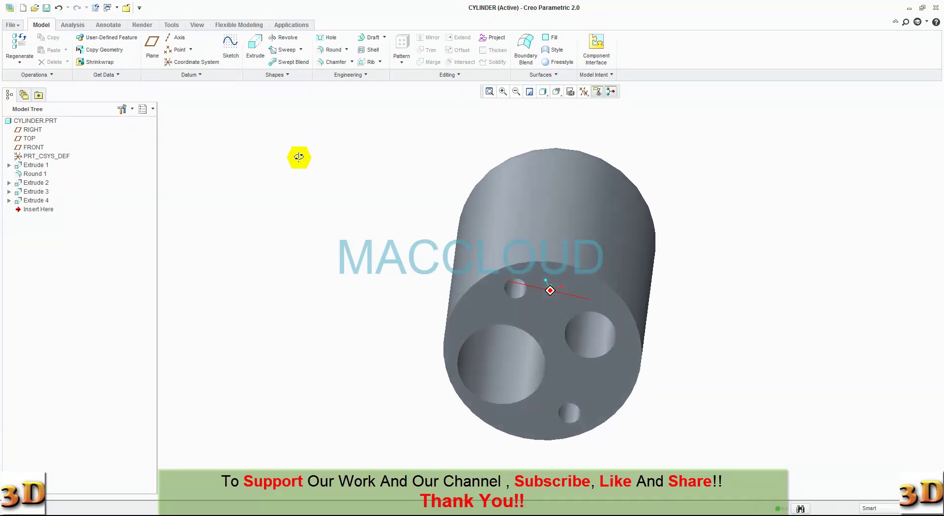
Return to Standard Orientation, regenerate the part, and select the RIGHT datum plane.
{"action": "middle_click_drag", "start_coordinate": [304, 139], "coordinate": [366, 132]}
{"action": "left_click", "coordinate": [557, 91]}
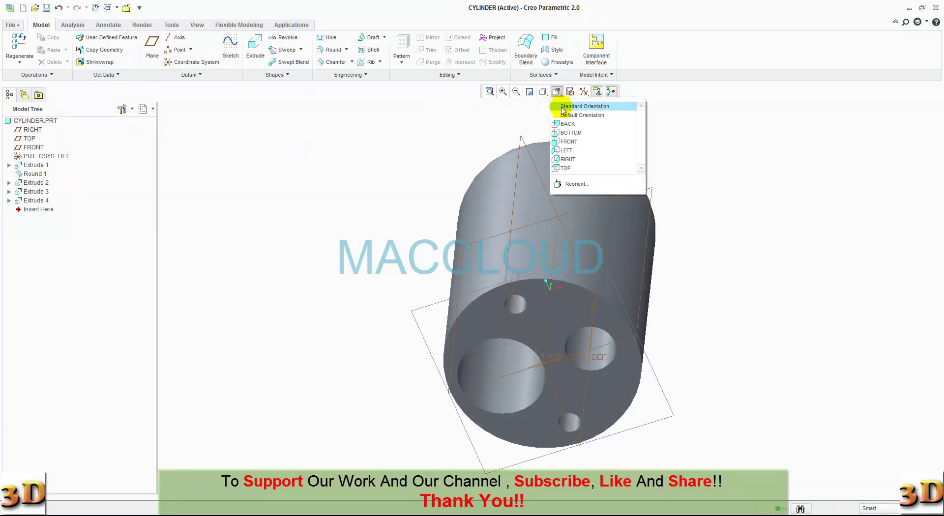
{"action": "left_click", "coordinate": [560, 109]}
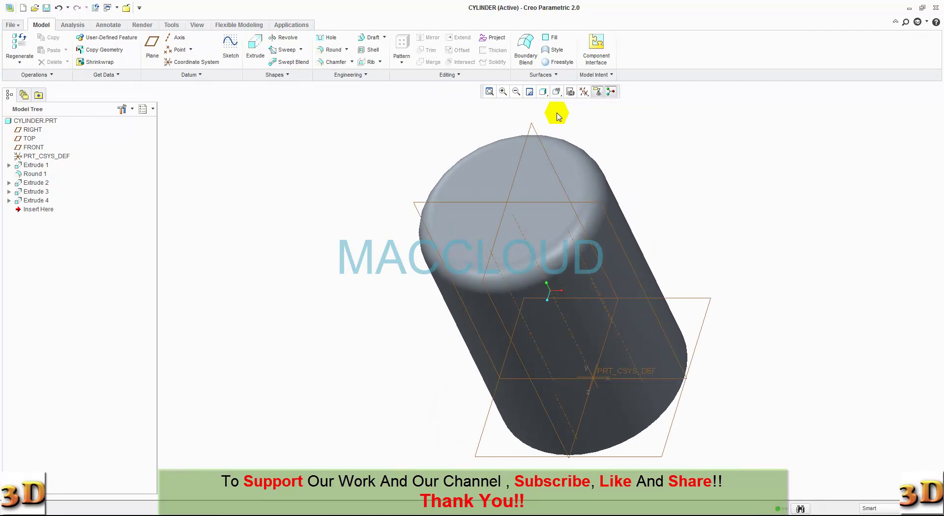
{"action": "key", "text": "ctrl+g"}
{"action": "left_click", "coordinate": [520, 161]}
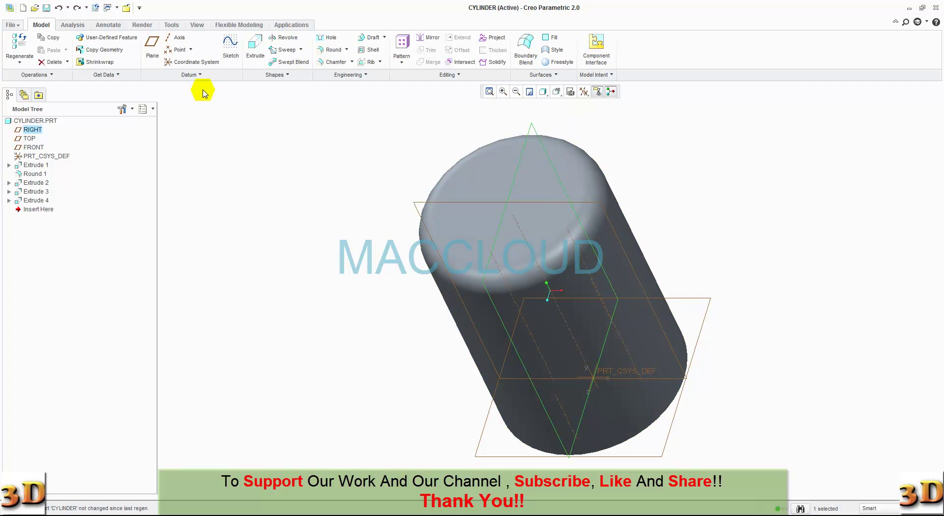
Add datum plane DTM1 through a vertex on the cylinder's edge, parallel to RIGHT.
{"action": "left_click", "coordinate": [152, 55]}
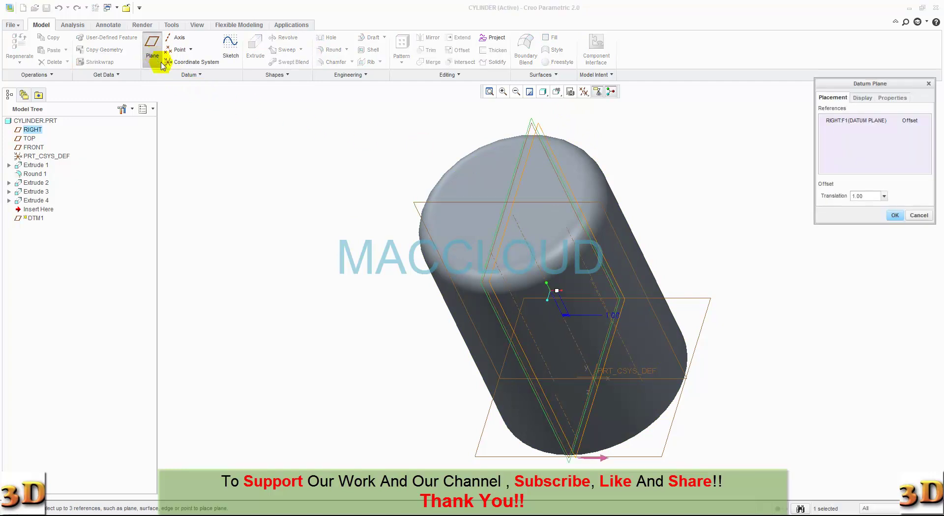
{"action": "left_click_drag", "start_coordinate": [562, 296], "coordinate": [652, 293]}
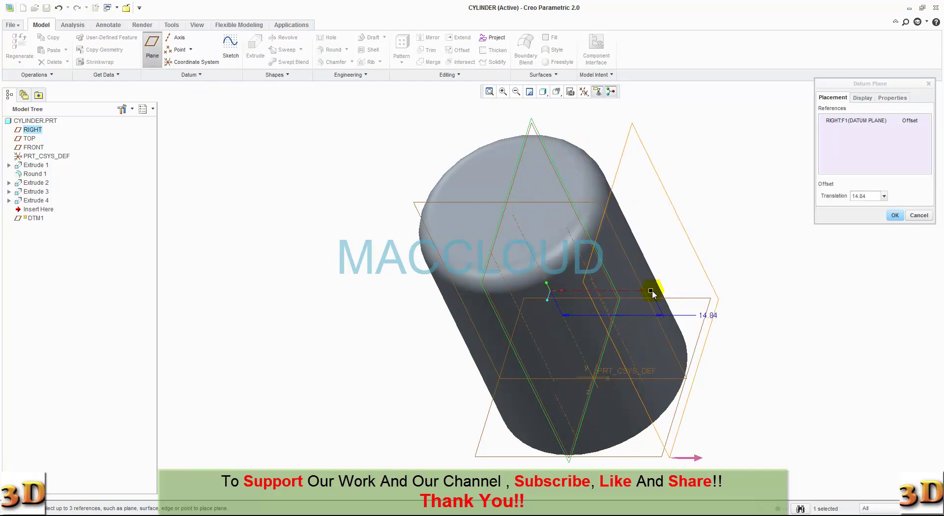
{"action": "left_click", "coordinate": [686, 382], "text": "ctrl"}
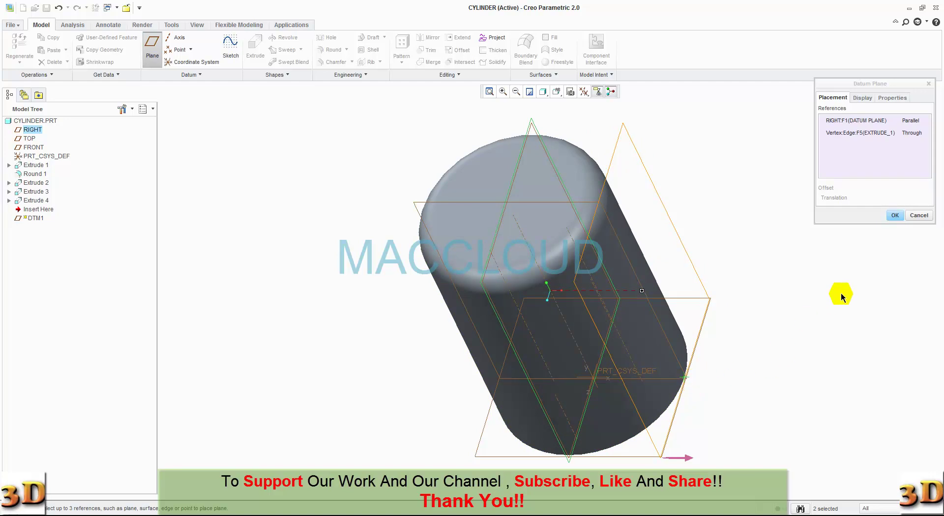
{"action": "left_click", "coordinate": [895, 216]}
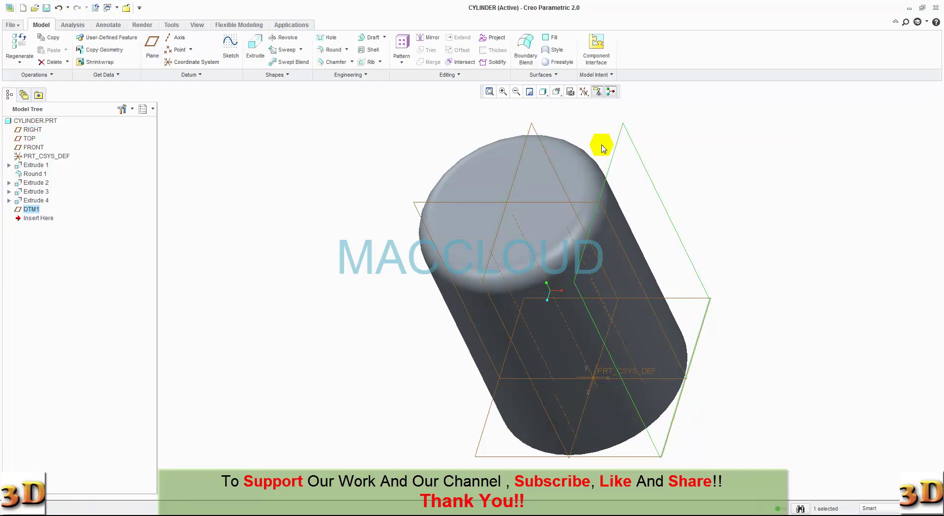
{"action": "left_click", "coordinate": [256, 49]}
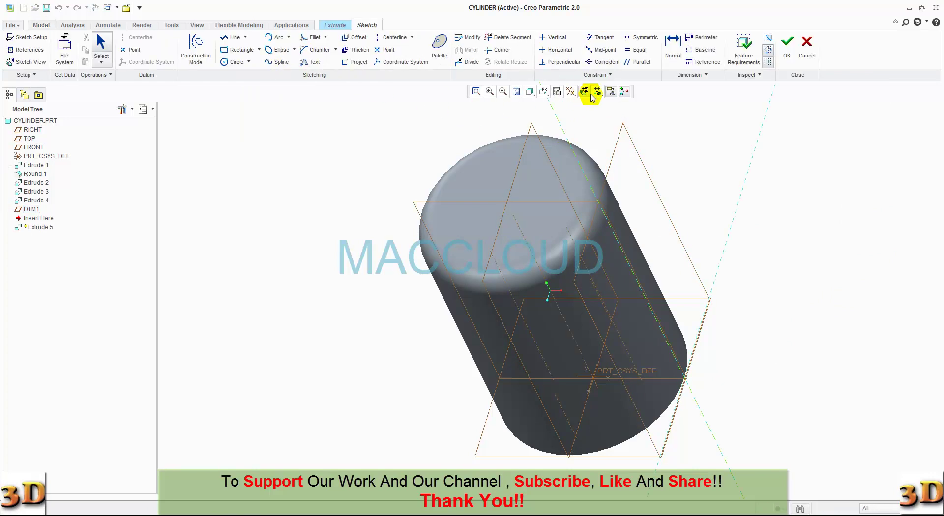
{"action": "left_click", "coordinate": [585, 93]}
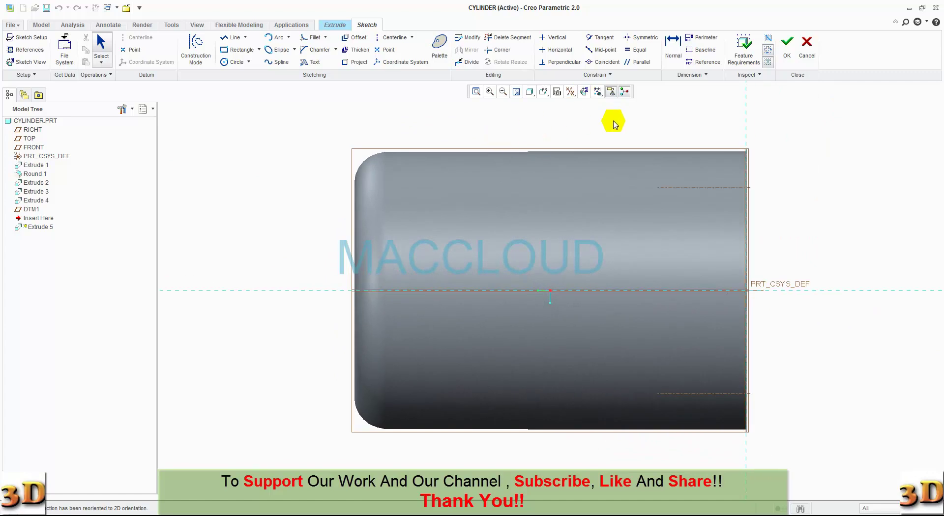
{"action": "middle_click_drag", "start_coordinate": [438, 135], "coordinate": [464, 136]}
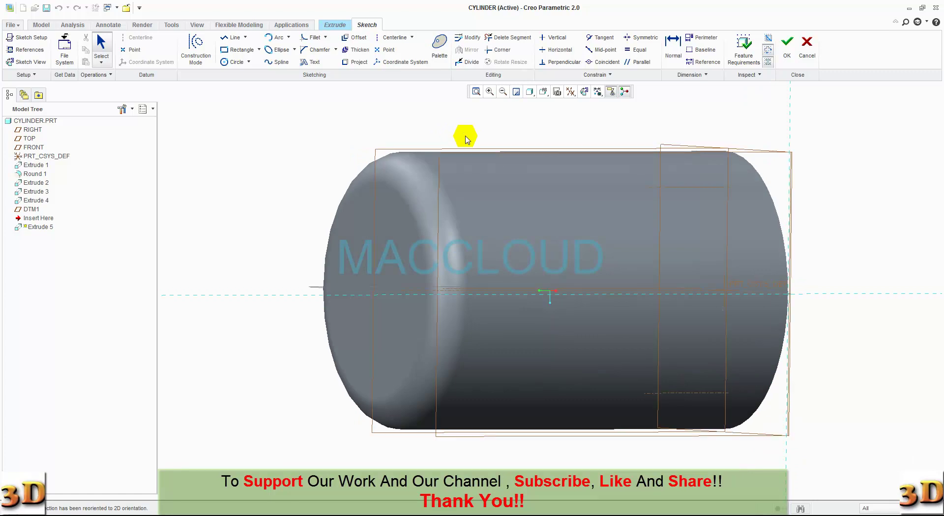
{"action": "left_click", "coordinate": [807, 45]}
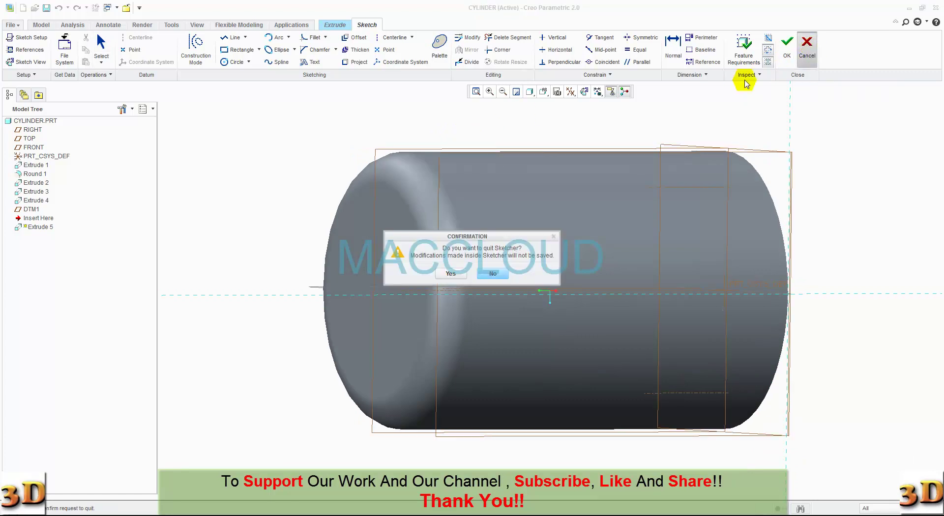
{"action": "left_click", "coordinate": [457, 276]}
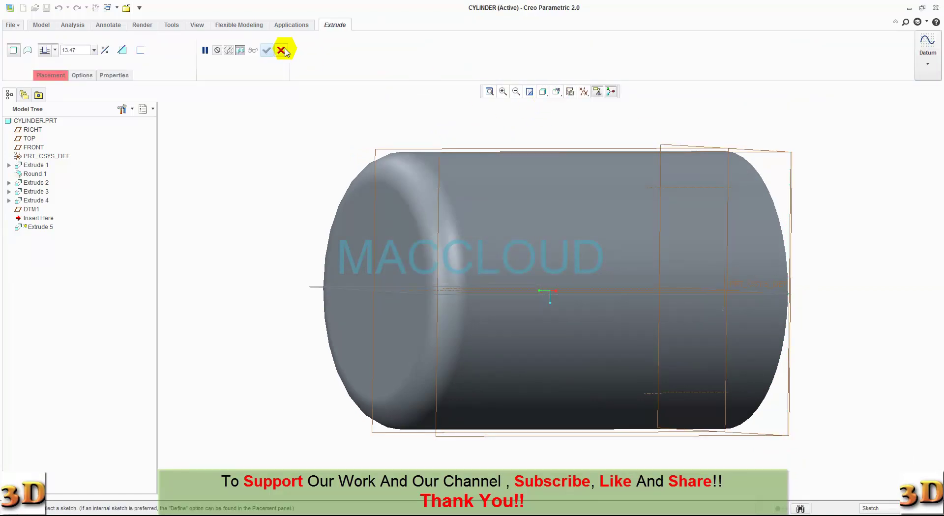
{"action": "left_click", "coordinate": [281, 51]}
{"action": "left_click", "coordinate": [557, 92]}
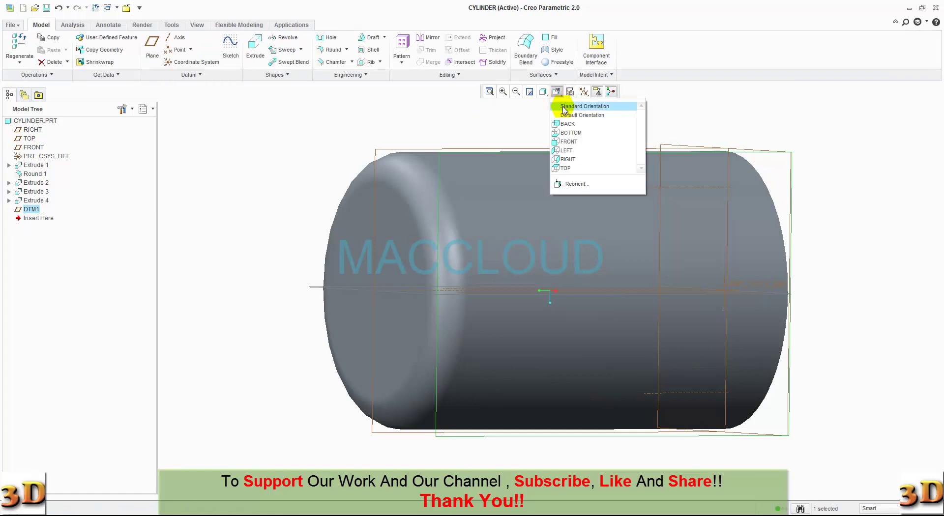
Start an extrusion sketched on the DTM1 datum plane, viewed straight on.
{"action": "left_click", "coordinate": [563, 109]}
{"action": "left_click", "coordinate": [309, 164]}
{"action": "left_click", "coordinate": [618, 153]}
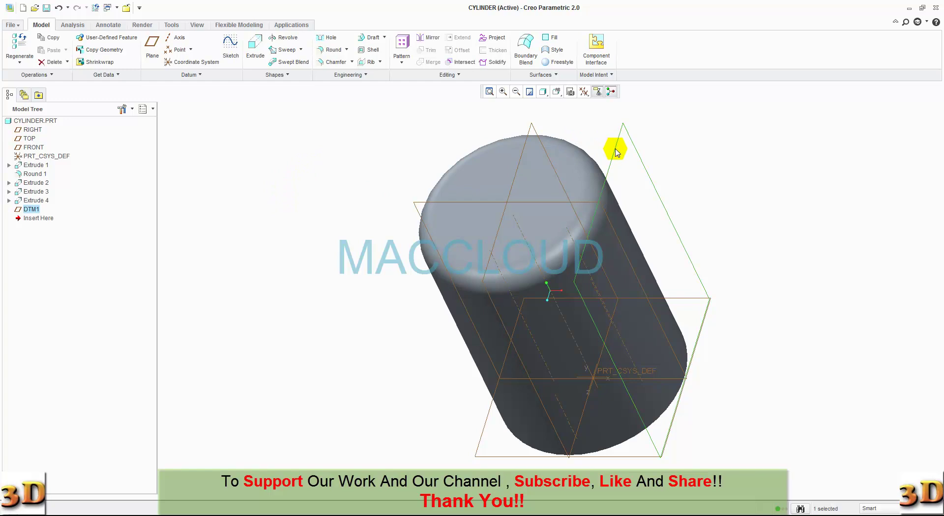
{"action": "left_click", "coordinate": [255, 56]}
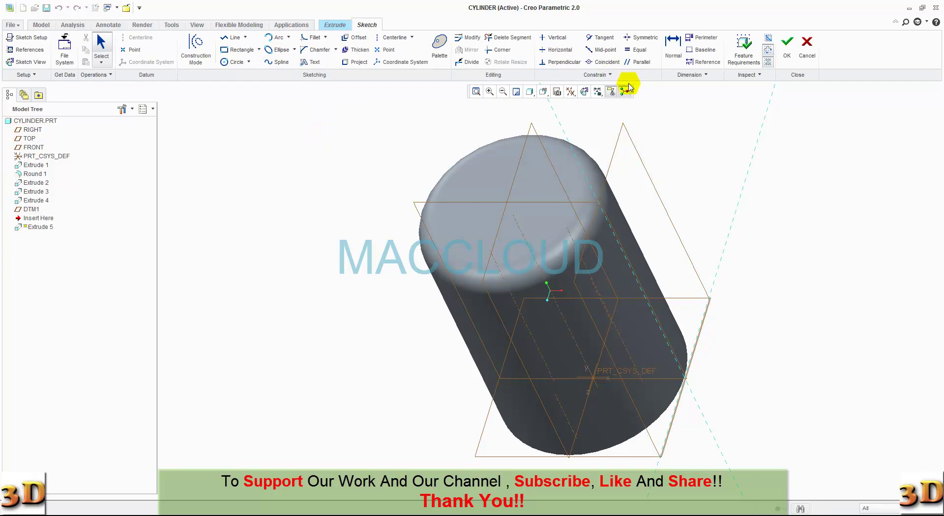
{"action": "left_click", "coordinate": [584, 93]}
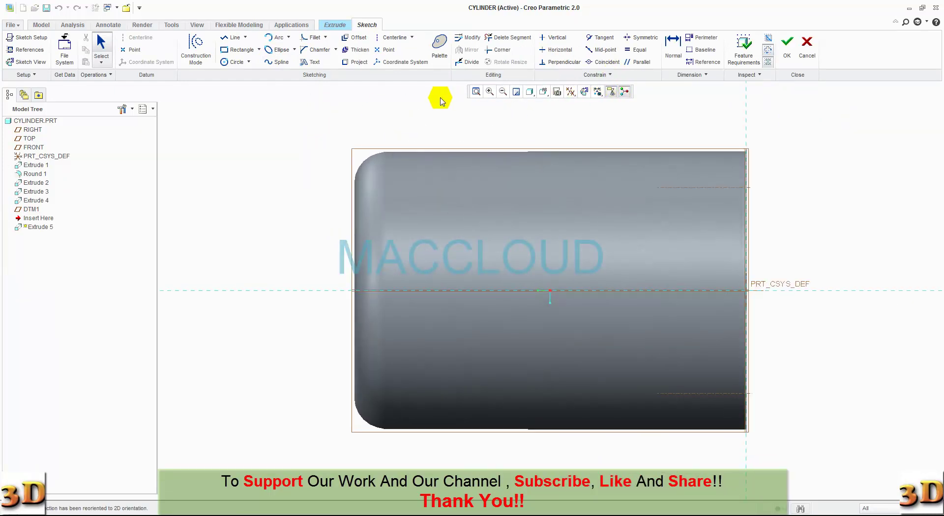
Sketch a 4.00-diameter circle positioned 25 from the reference and accept the sketch.
{"action": "left_click", "coordinate": [236, 63]}
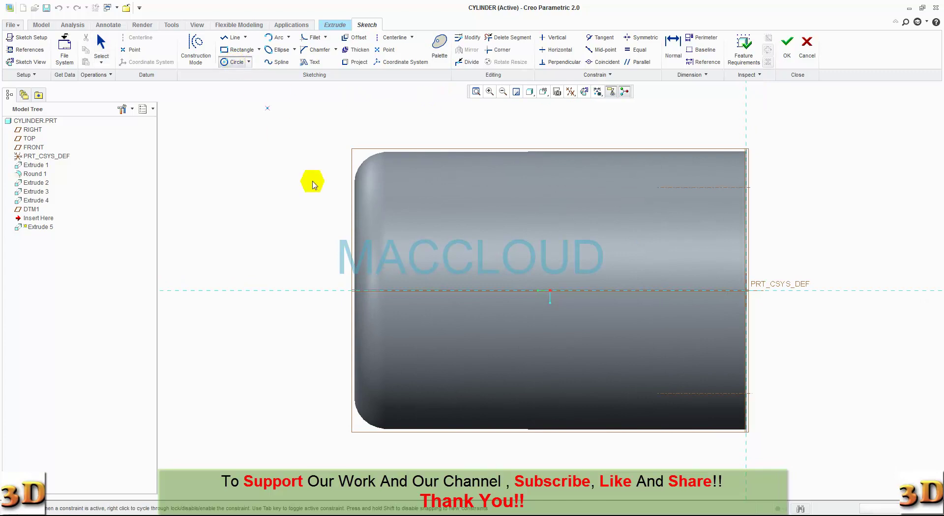
{"action": "left_click", "coordinate": [432, 294]}
{"action": "left_click", "coordinate": [435, 293]}
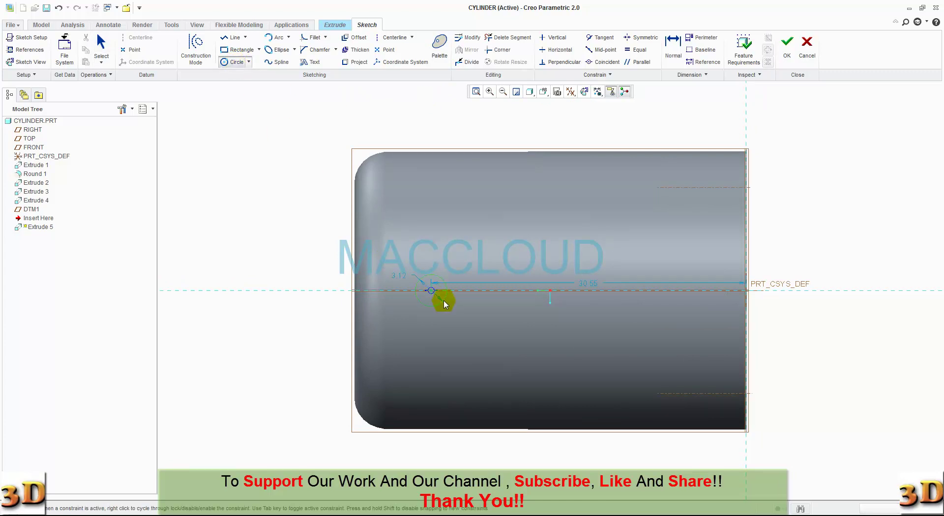
{"action": "middle_click", "coordinate": [419, 284]}
{"action": "double_click", "coordinate": [400, 275]}
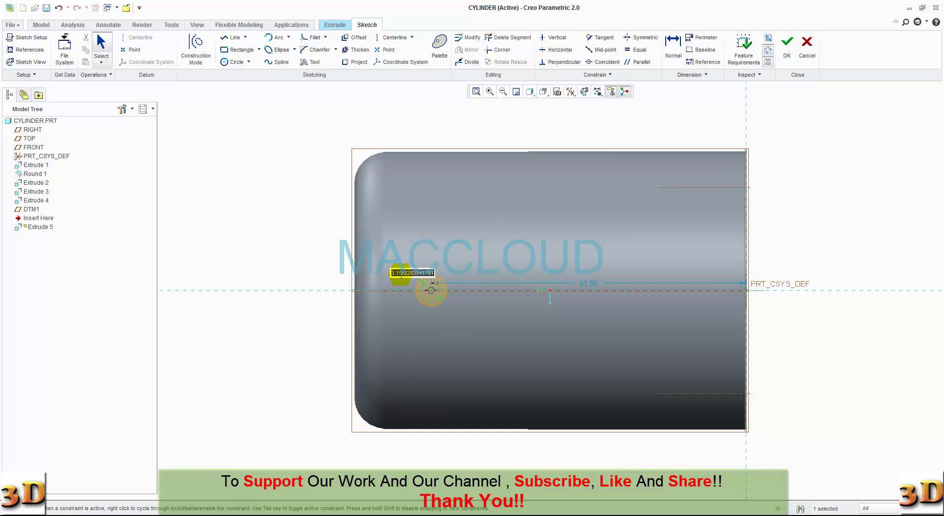
{"action": "type", "text": "4"}
{"action": "key", "text": "Return"}
{"action": "double_click", "coordinate": [594, 279]}
{"action": "type", "text": "25"}
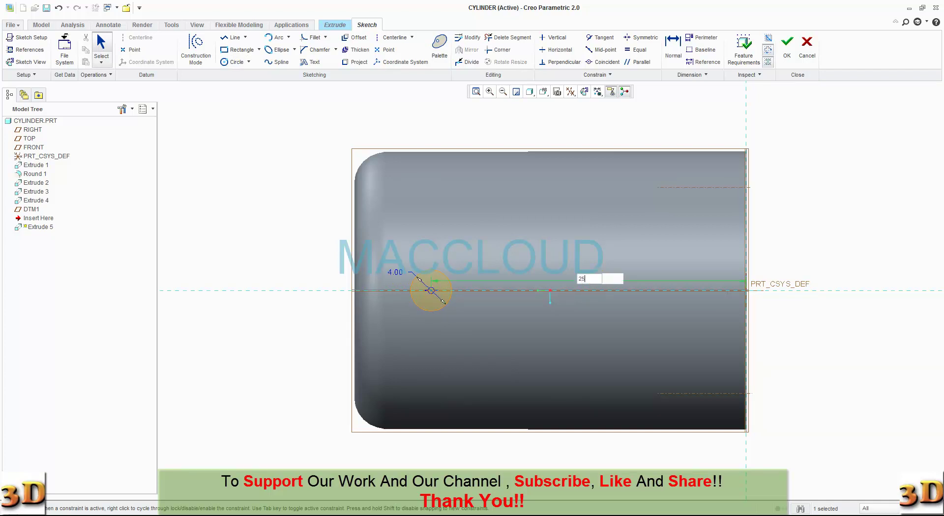
{"action": "key", "text": "Return"}
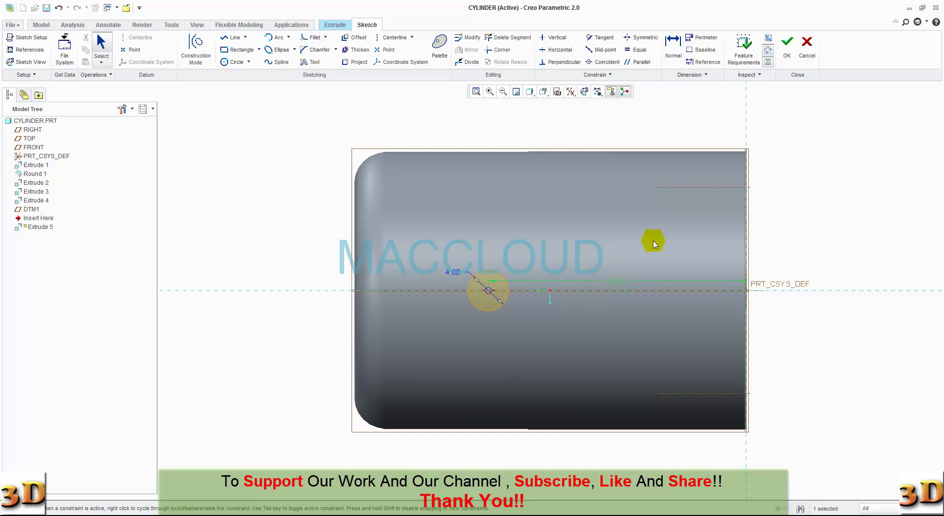
{"action": "left_click", "coordinate": [787, 57]}
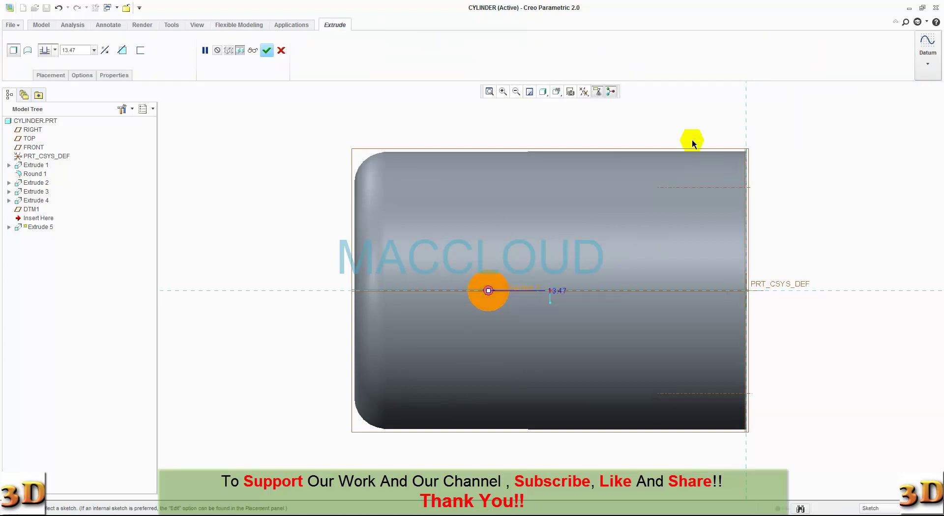
Cut the circle into the body with flipped direction, up to the large bore's inner surface.
{"action": "left_click", "coordinate": [559, 95]}
{"action": "left_click", "coordinate": [566, 104]}
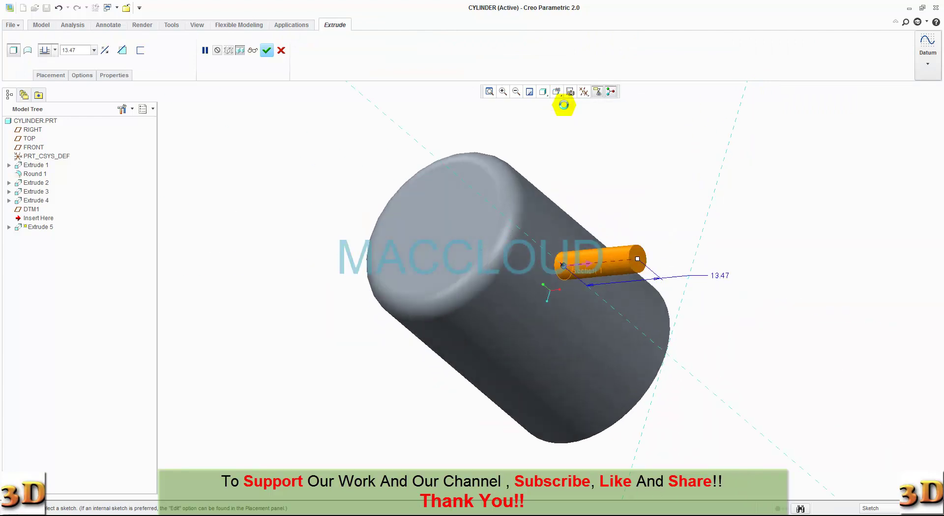
{"action": "left_click", "coordinate": [104, 50]}
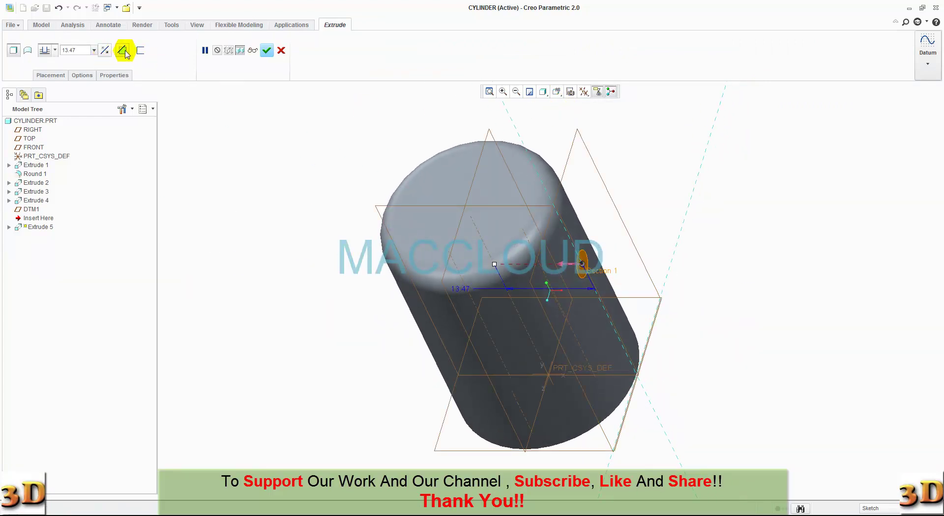
{"action": "left_click", "coordinate": [122, 50]}
{"action": "left_click", "coordinate": [54, 50]}
{"action": "left_click", "coordinate": [45, 134]}
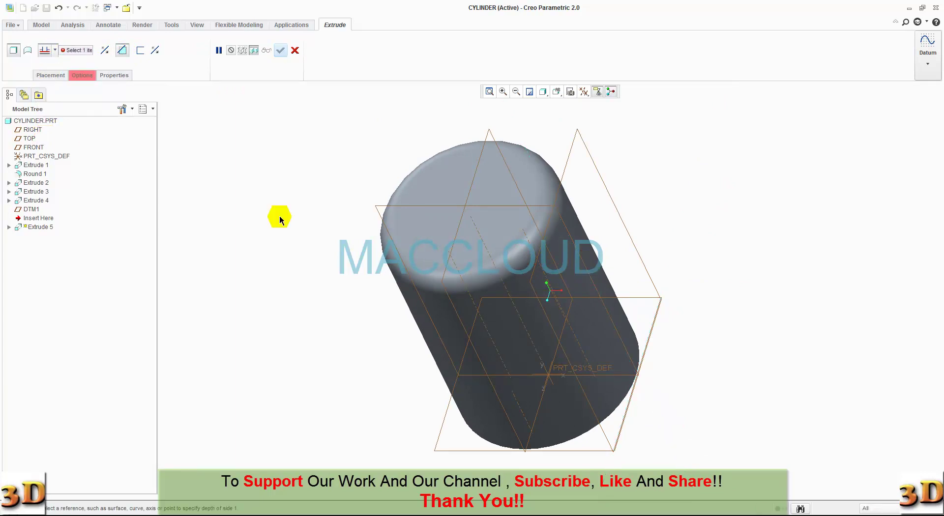
{"action": "middle_click_drag", "start_coordinate": [286, 257], "coordinate": [307, 131]}
{"action": "left_click", "coordinate": [513, 318]}
{"action": "mouse_move", "coordinate": [305, 306]}
{"action": "middle_mouse_down"}
{"action": "mouse_move", "coordinate": [284, 283]}
{"action": "mouse_move", "coordinate": [282, 295]}
{"action": "middle_mouse_up"}
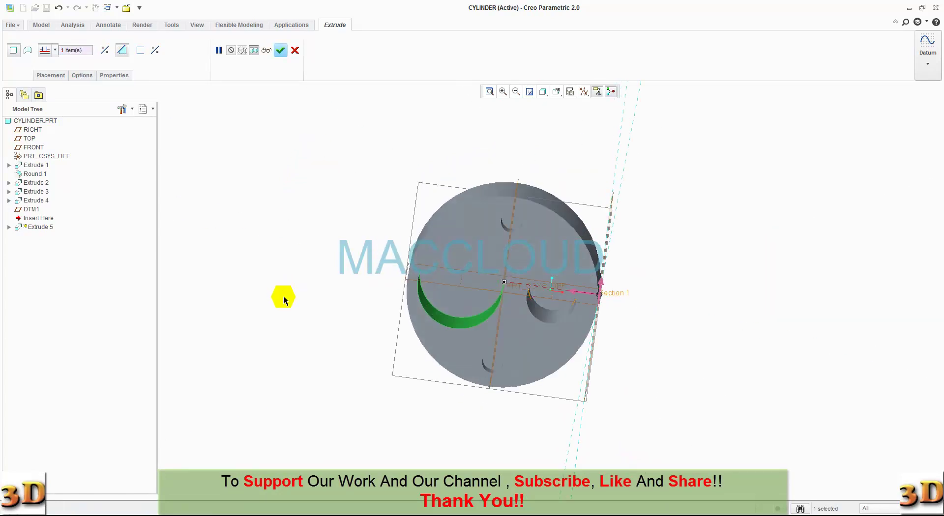
{"action": "left_click", "coordinate": [280, 51]}
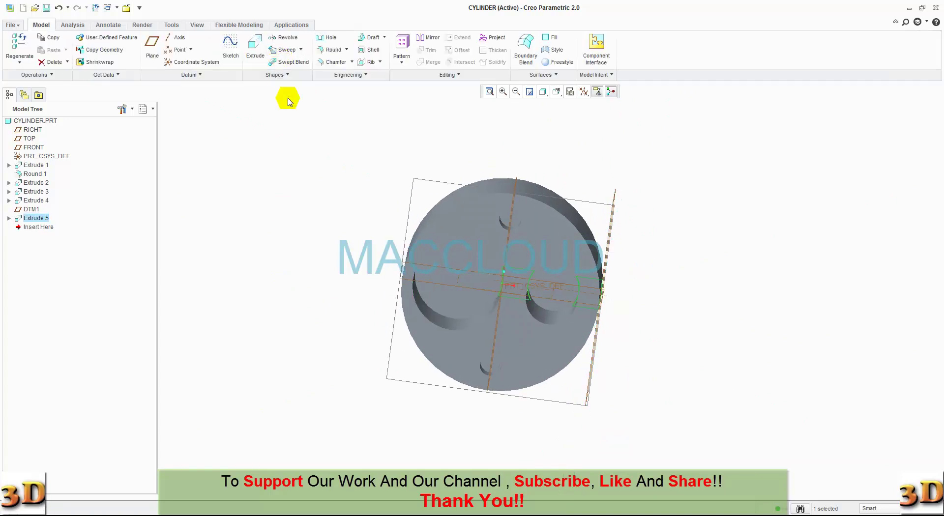
Start a new extrusion sketched on the DTM1 datum plane.
{"action": "left_click", "coordinate": [563, 99]}
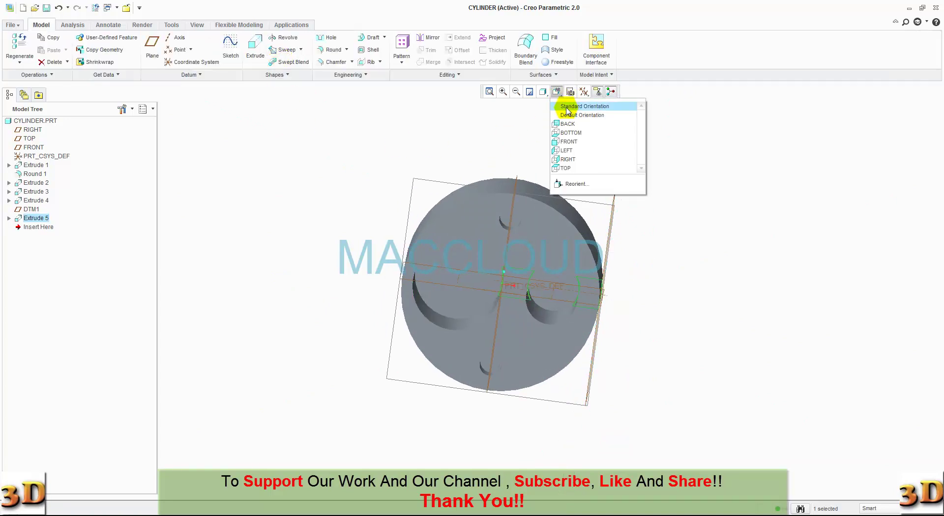
{"action": "left_click", "coordinate": [571, 103]}
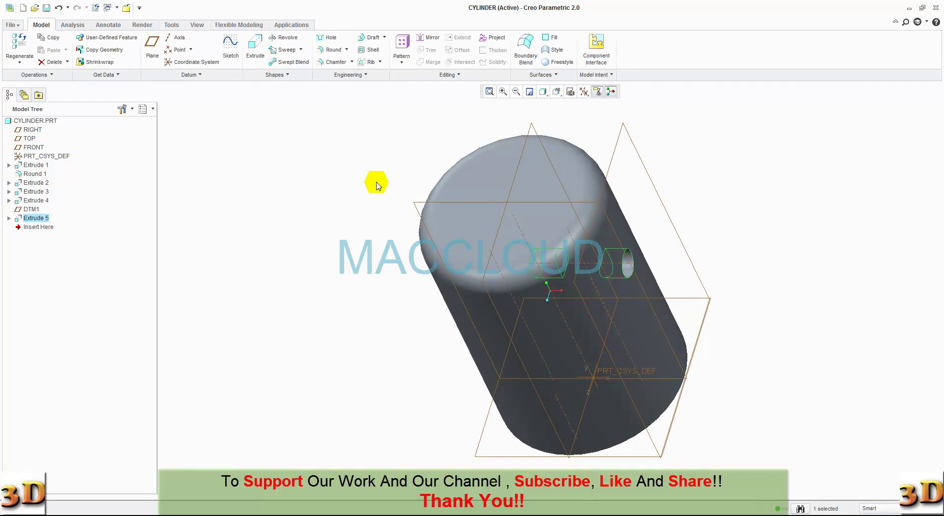
{"action": "left_click", "coordinate": [617, 150]}
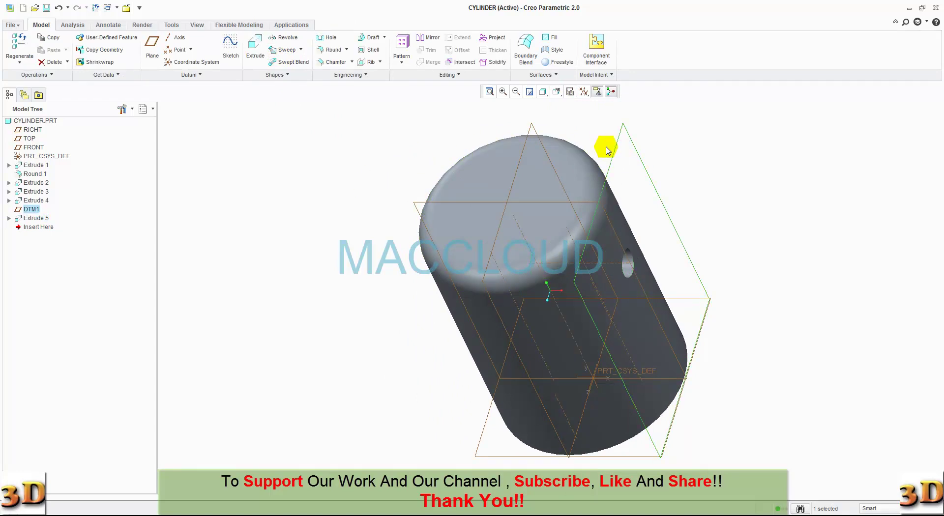
{"action": "left_click", "coordinate": [255, 52]}
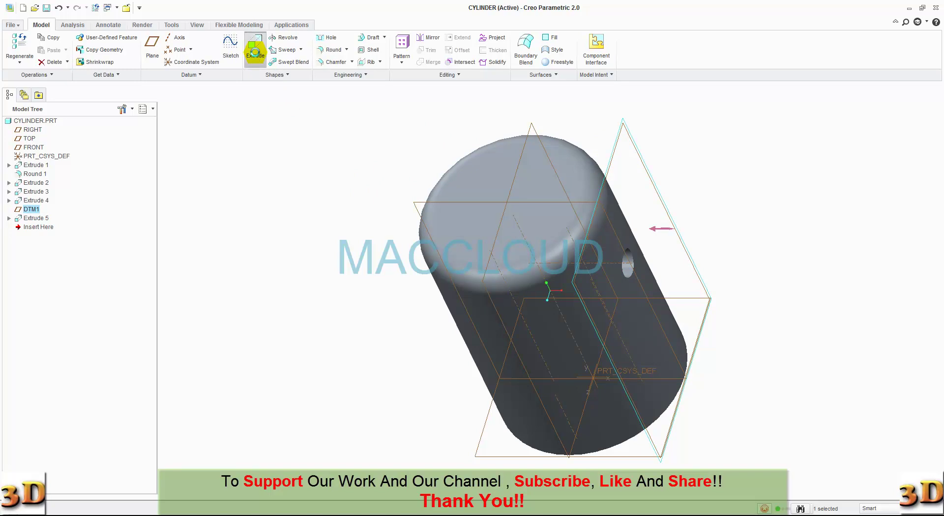
Draw a circle centred on the side hole, using the hole as a sketch reference.
{"action": "left_click", "coordinate": [228, 63]}
{"action": "left_click", "coordinate": [584, 92]}
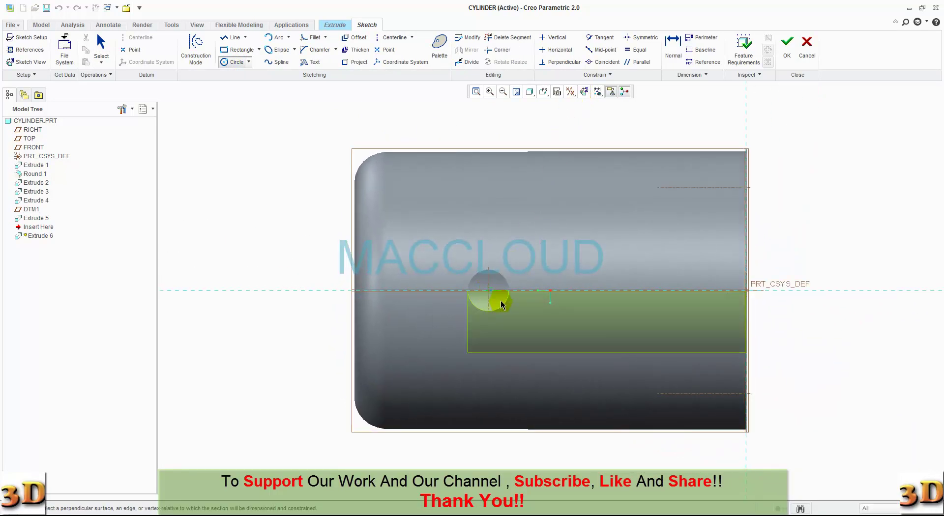
{"action": "left_click", "coordinate": [504, 306]}
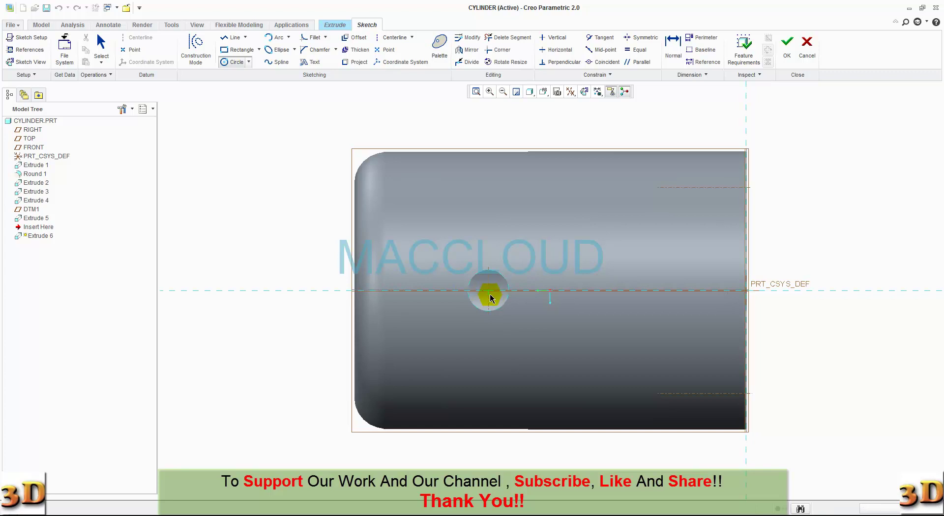
{"action": "scroll", "coordinate": [490, 294], "scroll_direction": "down", "scroll_amount": 3}
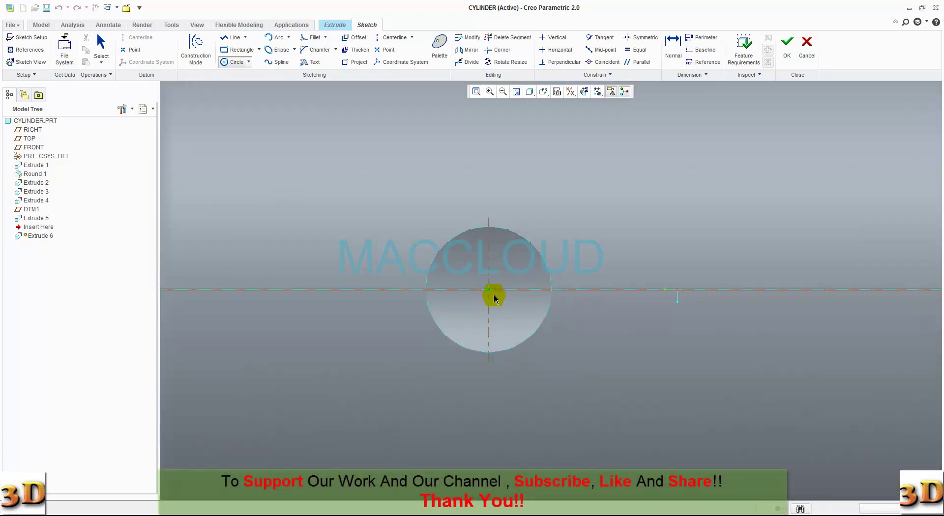
{"action": "left_click", "coordinate": [491, 294]}
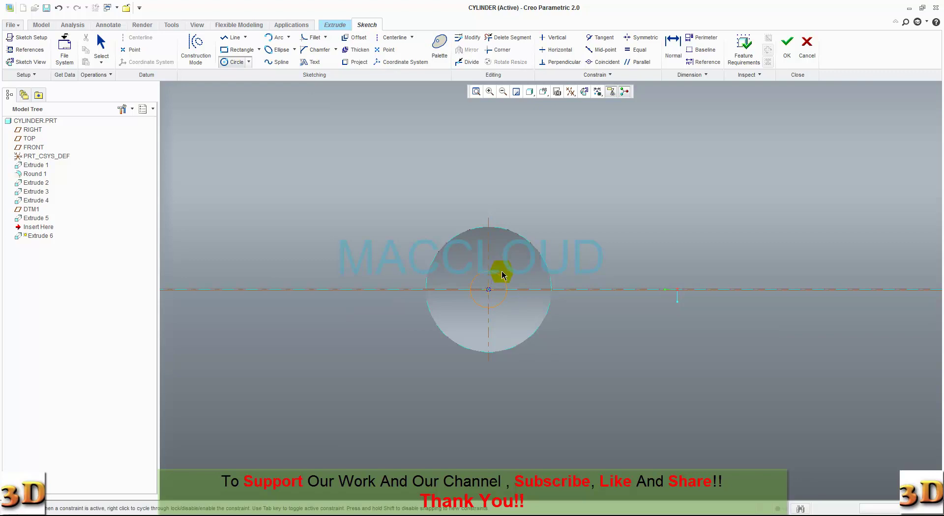
{"action": "left_click", "coordinate": [555, 228]}
{"action": "middle_click", "coordinate": [597, 220]}
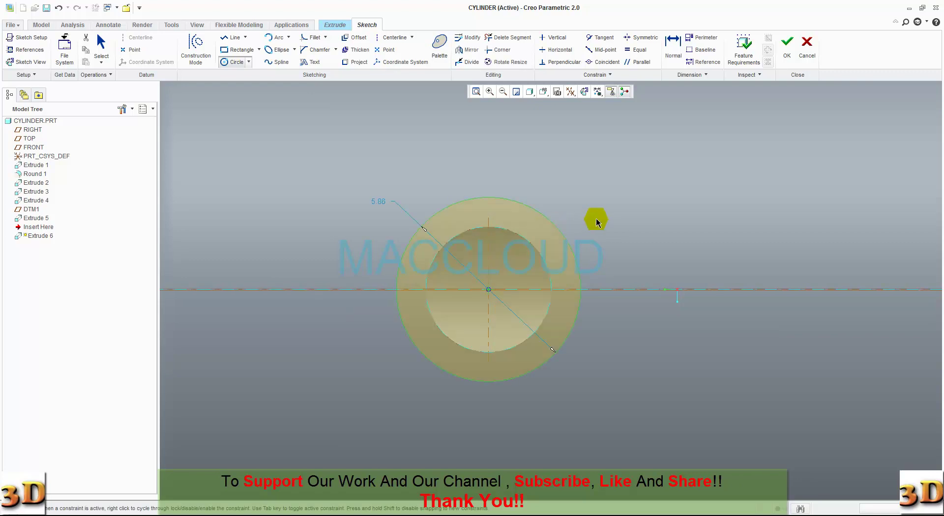
Set the circle's diameter to 6 and accept the sketch.
{"action": "double_click", "coordinate": [380, 203]}
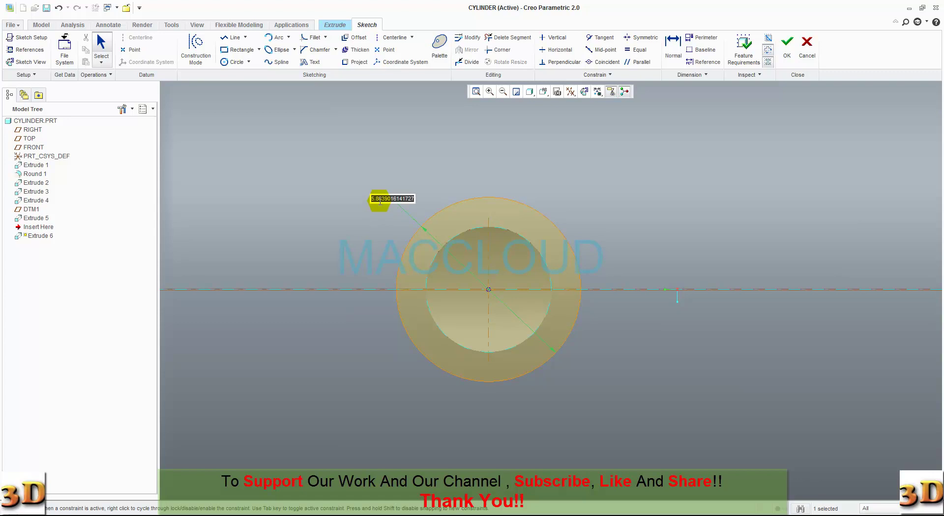
{"action": "key", "text": "Return"}
{"action": "scroll", "coordinate": [393, 205], "scroll_direction": "down", "scroll_amount": 1}
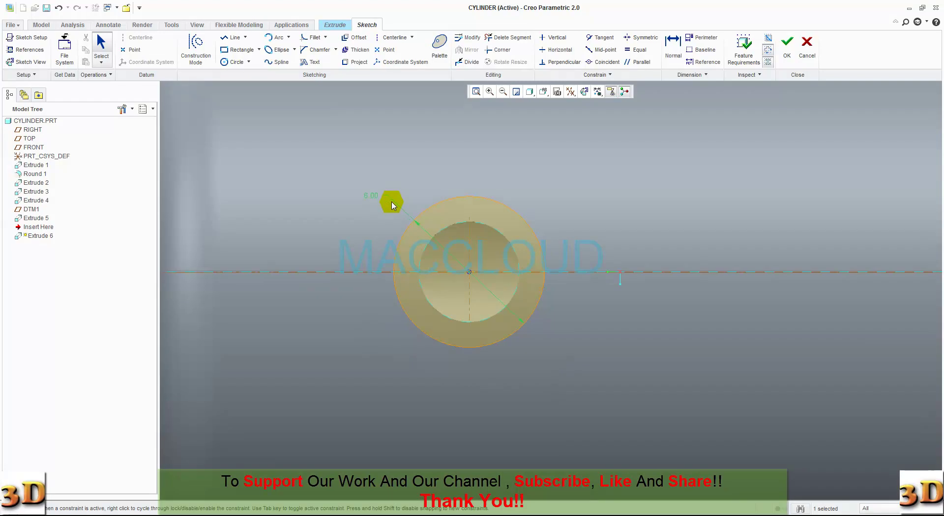
{"action": "scroll", "coordinate": [392, 206], "scroll_direction": "down", "scroll_amount": 1}
{"action": "scroll", "coordinate": [392, 205], "scroll_direction": "down", "scroll_amount": 1}
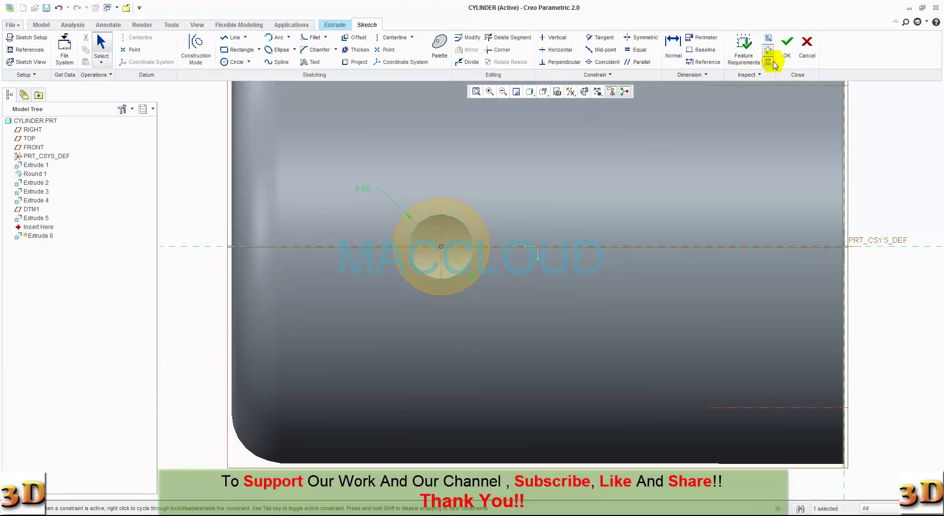
{"action": "left_click", "coordinate": [786, 51]}
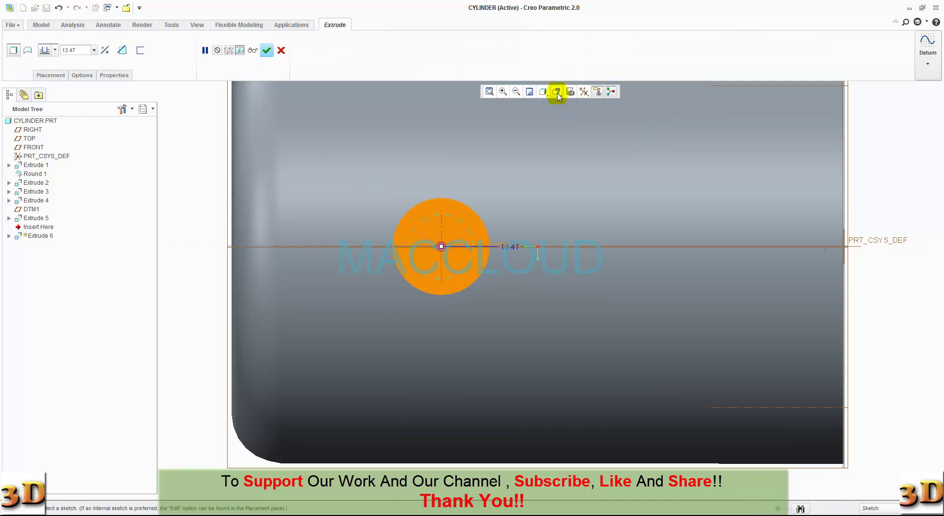
Cut the 6-diameter circle inward, flipped, up to the selected inner bore surface.
{"action": "left_click", "coordinate": [557, 93]}
{"action": "left_click", "coordinate": [561, 102]}
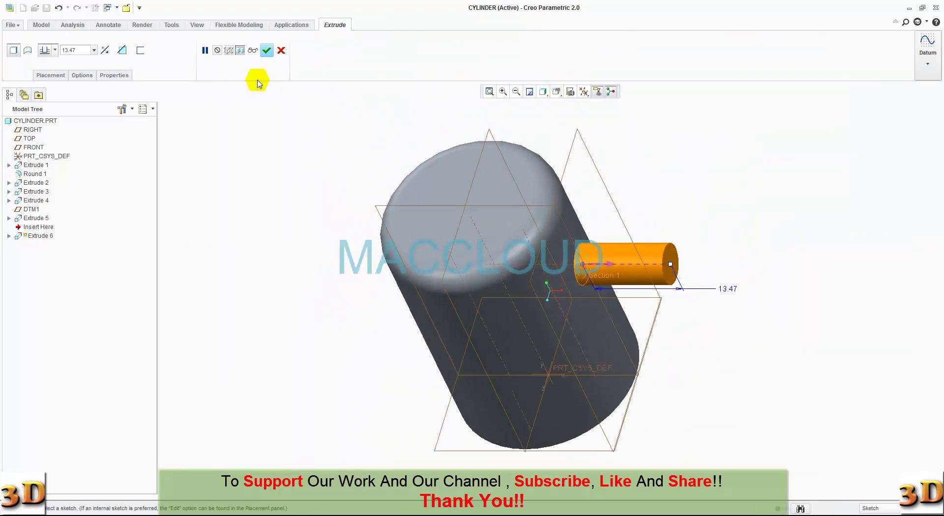
{"action": "left_click", "coordinate": [104, 50]}
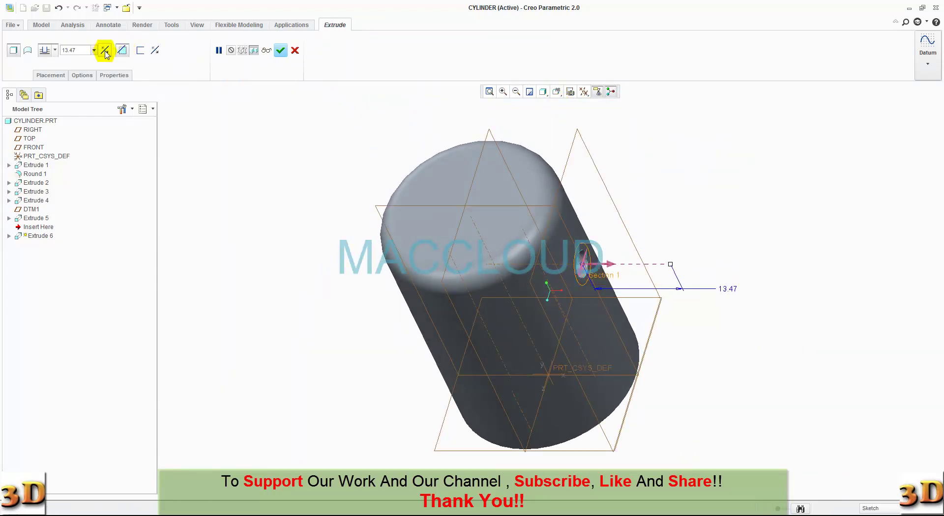
{"action": "left_click", "coordinate": [106, 52]}
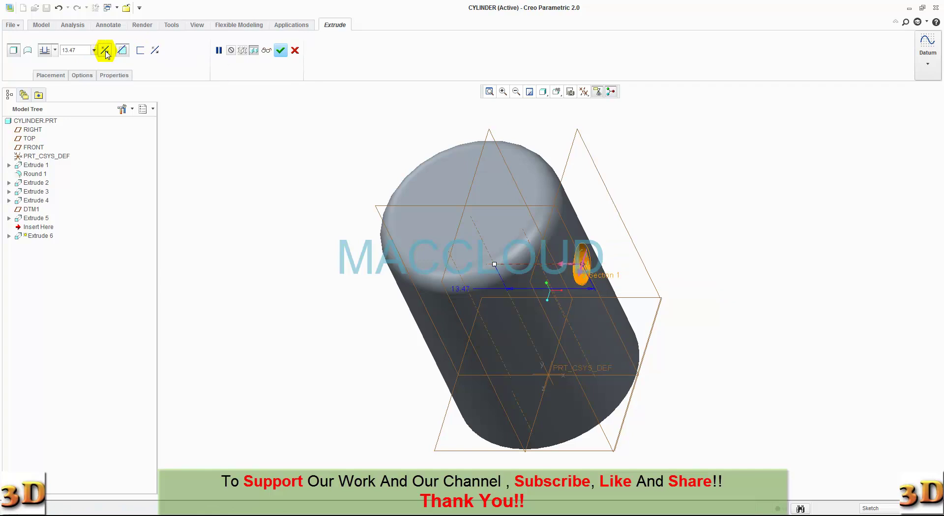
{"action": "middle_click_drag", "start_coordinate": [271, 189], "coordinate": [267, 101]}
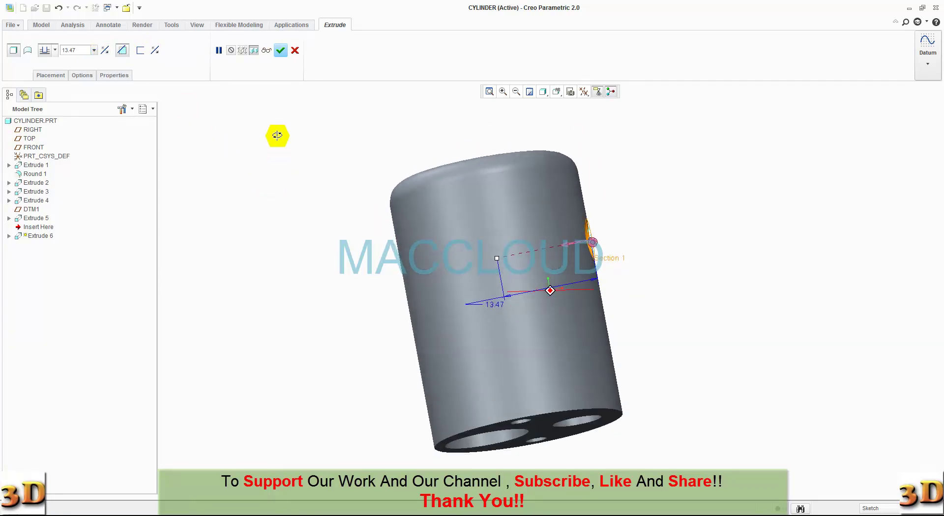
{"action": "left_click", "coordinate": [54, 50]}
{"action": "left_click", "coordinate": [45, 133]}
{"action": "mouse_move", "coordinate": [242, 224]}
{"action": "middle_mouse_down"}
{"action": "mouse_move", "coordinate": [242, 177]}
{"action": "mouse_move", "coordinate": [238, 187]}
{"action": "middle_mouse_up"}
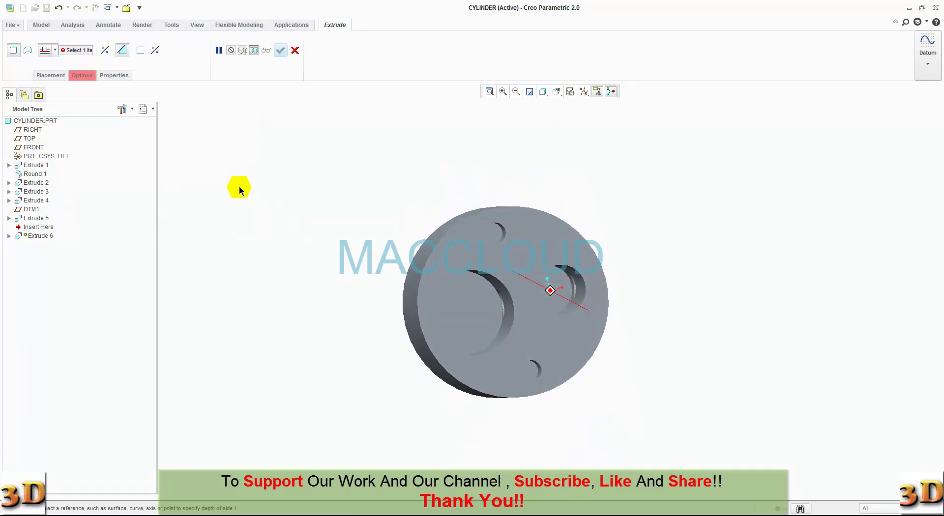
{"action": "left_click", "coordinate": [578, 303]}
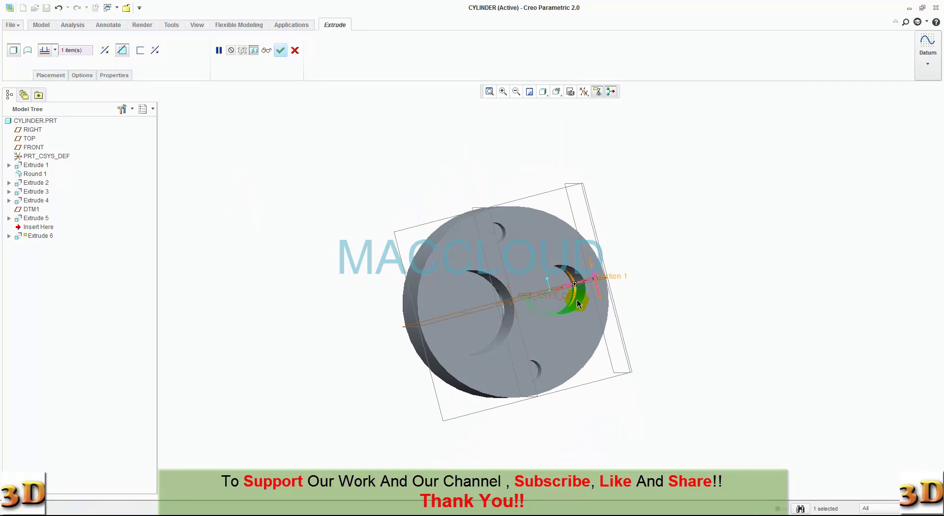
{"action": "middle_click_drag", "start_coordinate": [354, 196], "coordinate": [326, 236]}
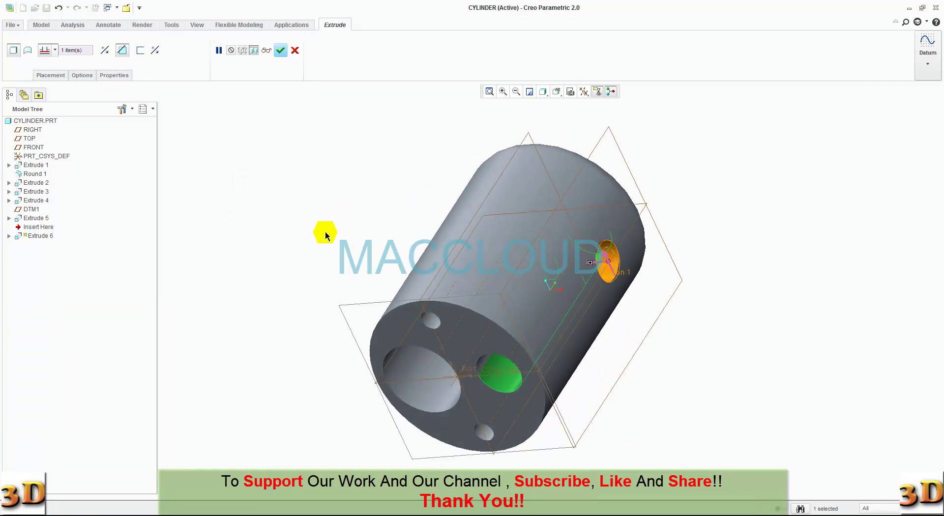
{"action": "left_click", "coordinate": [281, 50]}
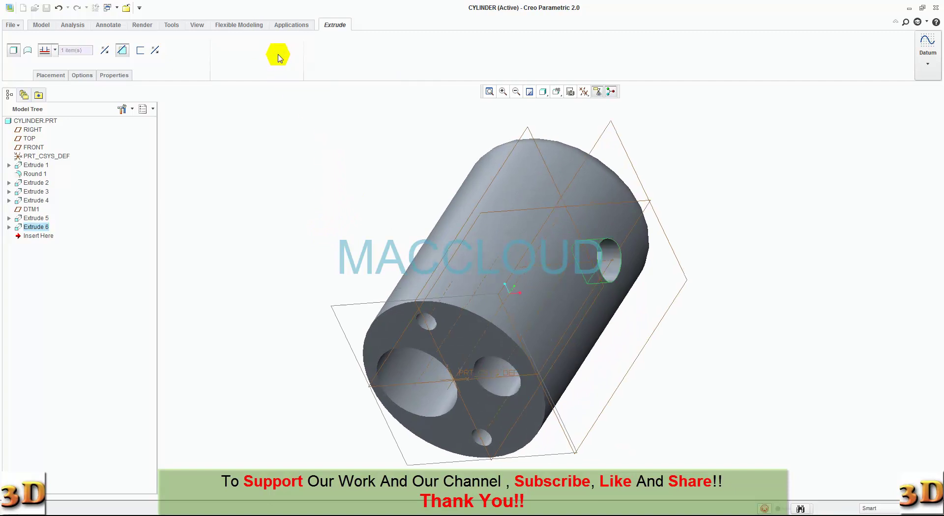
Preview a cross-section along the FRONT datum plane, then discard it.
{"action": "middle_click_drag", "start_coordinate": [350, 179], "coordinate": [300, 188]}
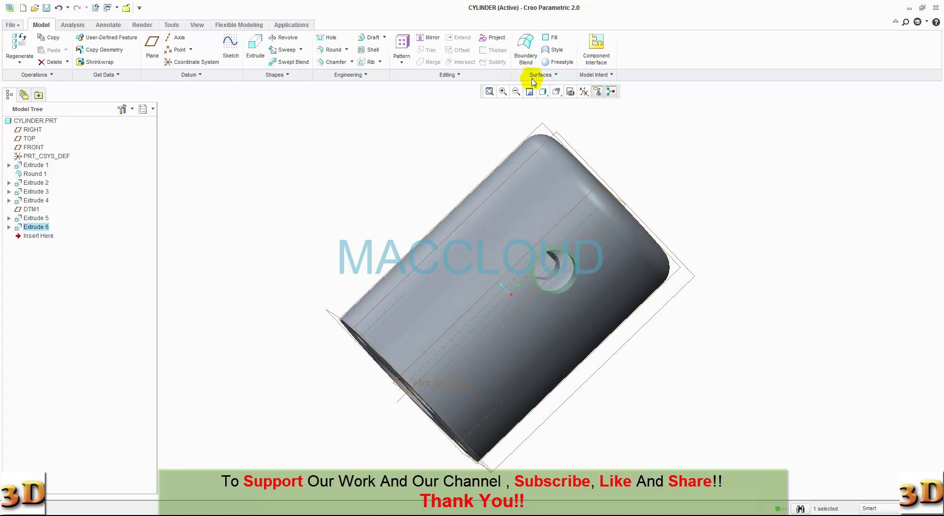
{"action": "left_click", "coordinate": [557, 92]}
{"action": "left_click", "coordinate": [562, 106]}
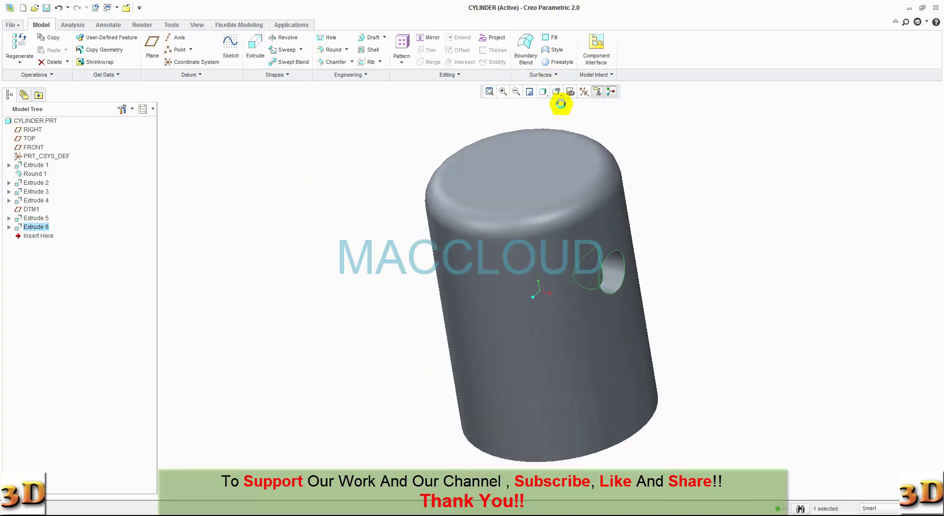
{"action": "left_click", "coordinate": [203, 26]}
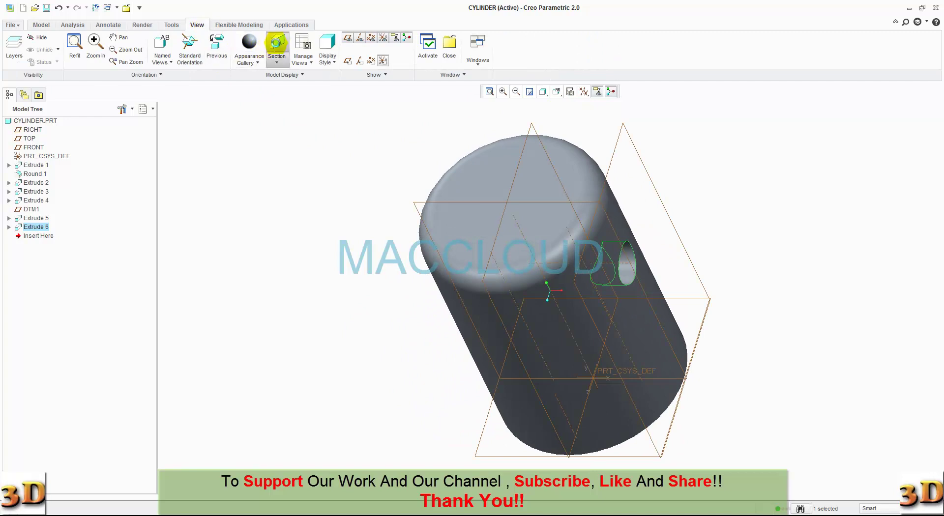
{"action": "left_click", "coordinate": [277, 46]}
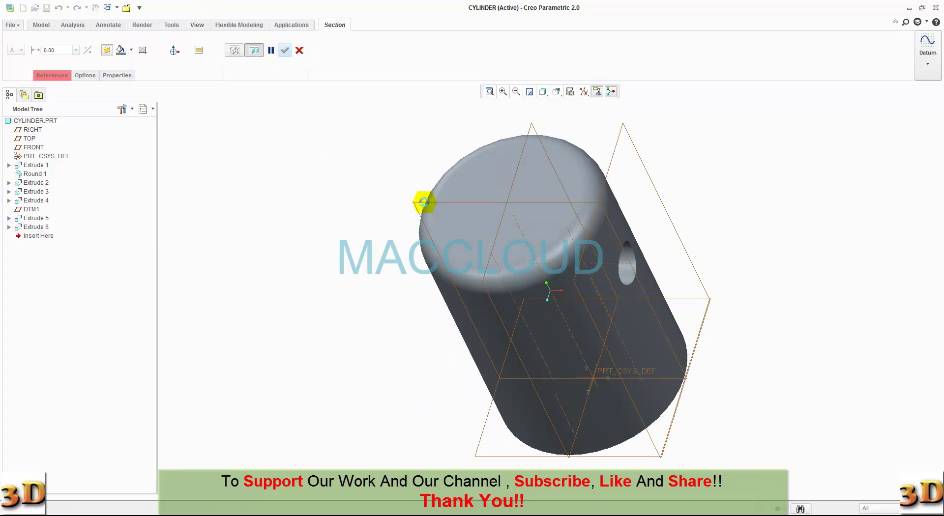
{"action": "left_click", "coordinate": [423, 201]}
{"action": "mouse_move", "coordinate": [337, 217]}
{"action": "middle_mouse_down"}
{"action": "mouse_move", "coordinate": [348, 166]}
{"action": "mouse_move", "coordinate": [291, 171]}
{"action": "mouse_move", "coordinate": [313, 173]}
{"action": "mouse_move", "coordinate": [335, 152]}
{"action": "mouse_move", "coordinate": [340, 170]}
{"action": "middle_mouse_up"}
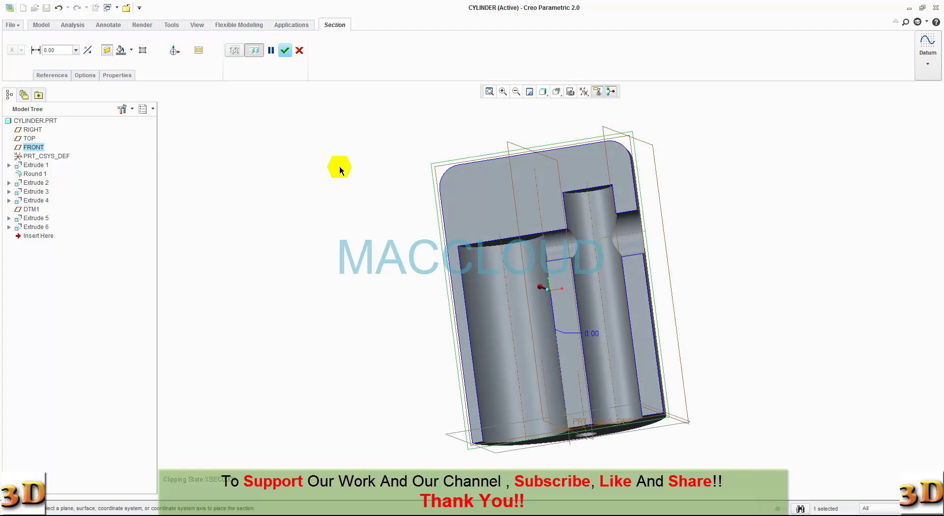
{"action": "left_click", "coordinate": [299, 51]}
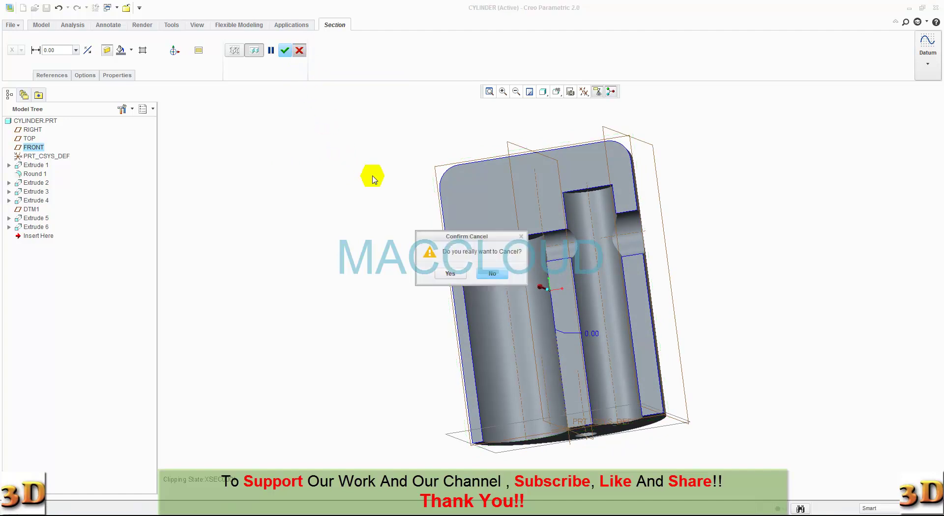
{"action": "left_click", "coordinate": [438, 274]}
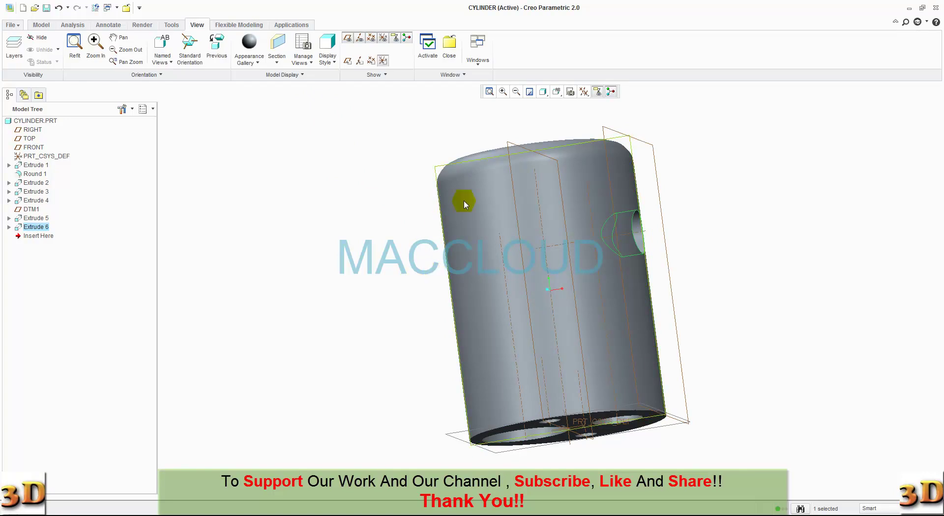
Restore the default orientation and bring up the Render tools.
{"action": "left_click", "coordinate": [556, 94]}
{"action": "left_click", "coordinate": [565, 103]}
{"action": "left_click", "coordinate": [40, 25]}
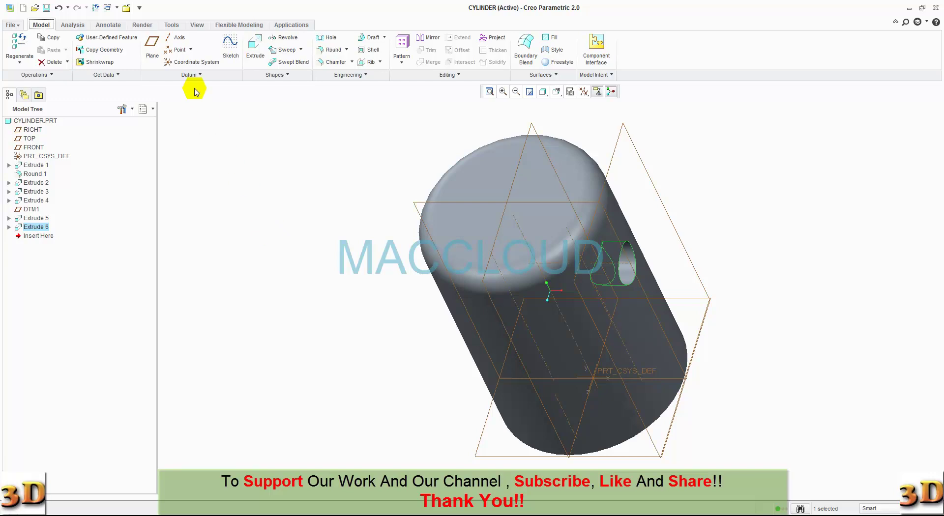
{"action": "left_click", "coordinate": [142, 25]}
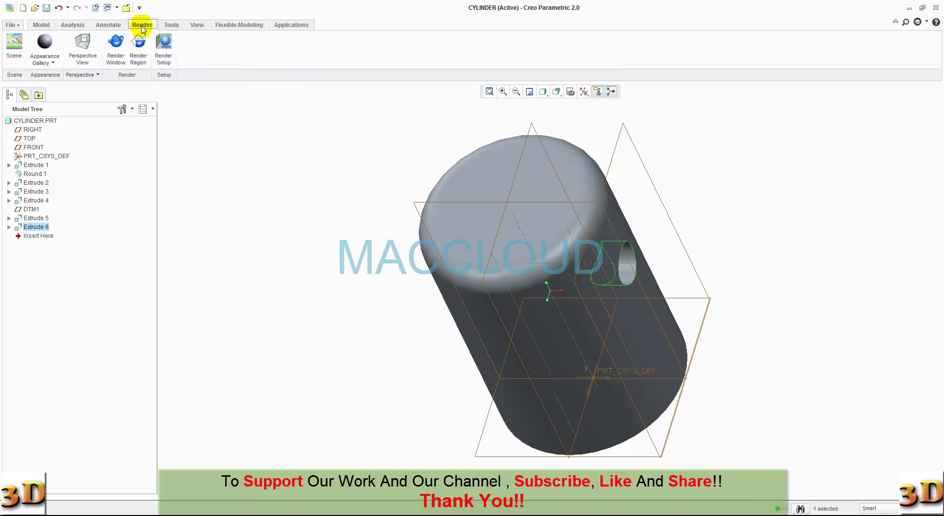
Apply the gold appearance to CYLINDER.PRT.
{"action": "left_click", "coordinate": [53, 63]}
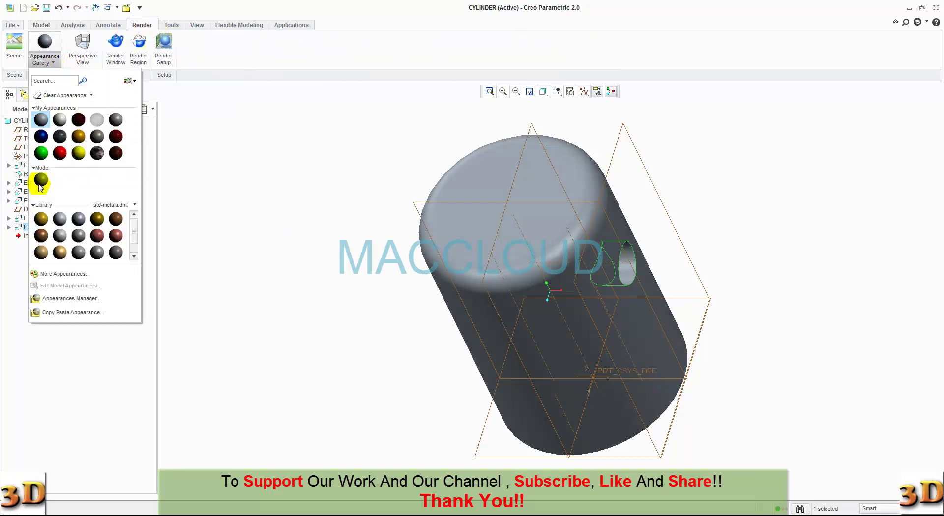
{"action": "left_click", "coordinate": [42, 219]}
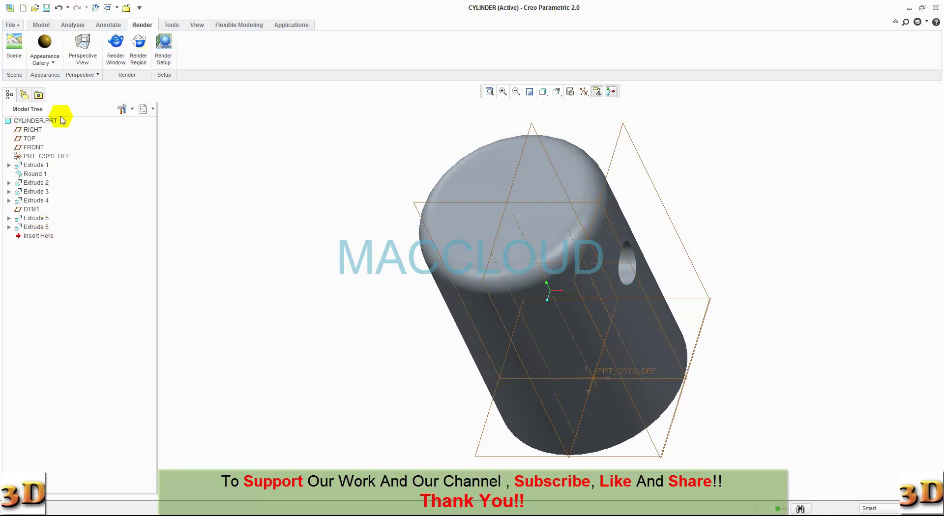
{"action": "left_click", "coordinate": [47, 121]}
{"action": "left_click", "coordinate": [44, 46]}
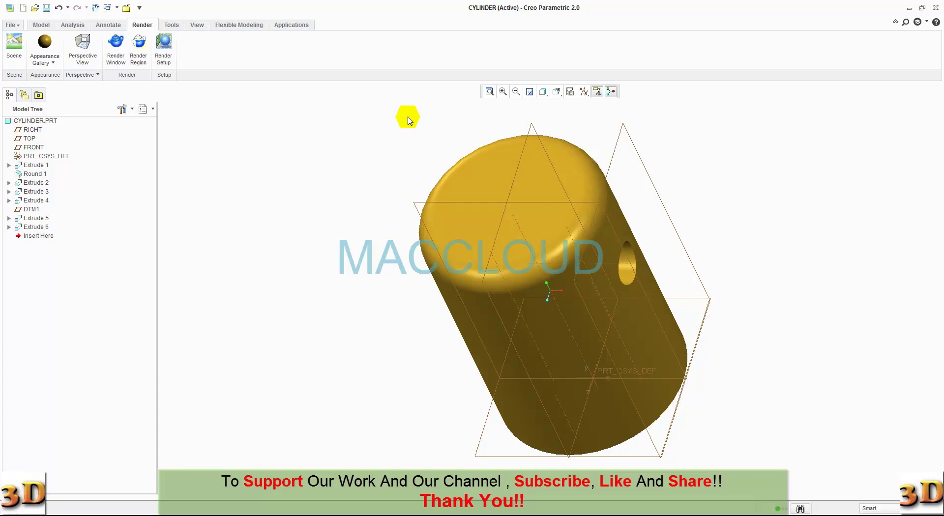
Replace it with the dark brown appearance on the whole CYLINDER part.
{"action": "left_click", "coordinate": [53, 62]}
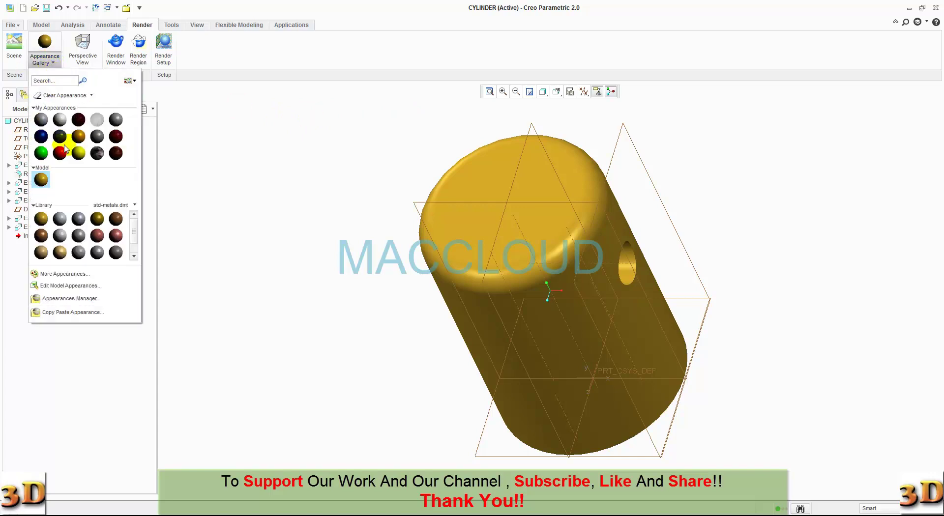
{"action": "left_click", "coordinate": [114, 219]}
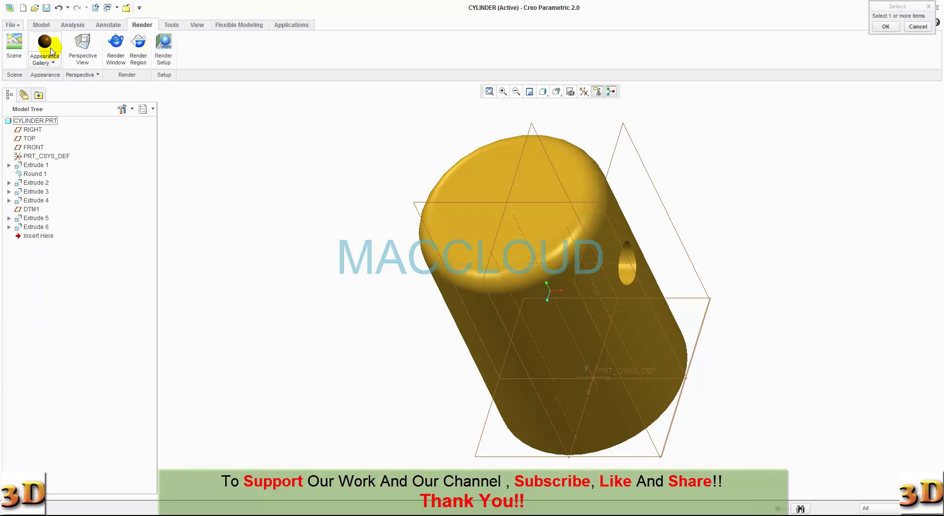
{"action": "left_click", "coordinate": [37, 121]}
{"action": "middle_click", "coordinate": [43, 43]}
{"action": "left_click", "coordinate": [444, 242]}
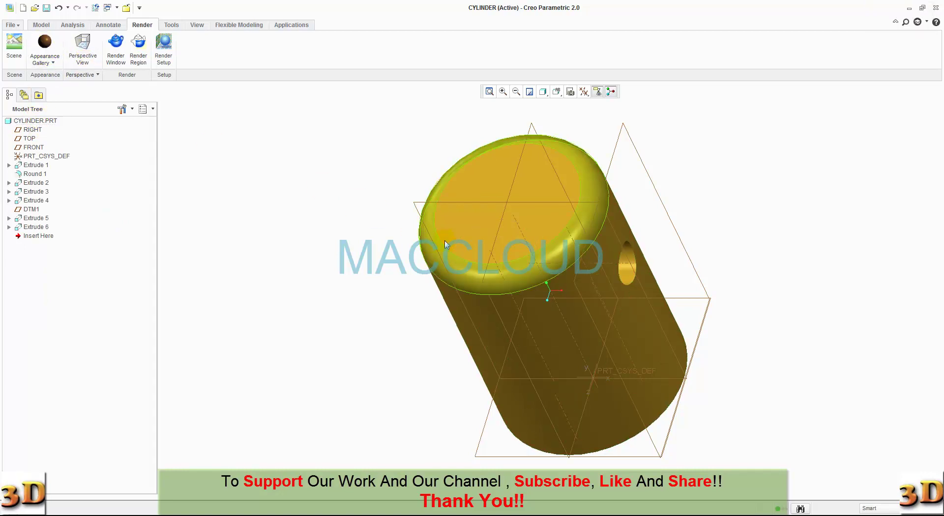
{"action": "left_click", "coordinate": [46, 123]}
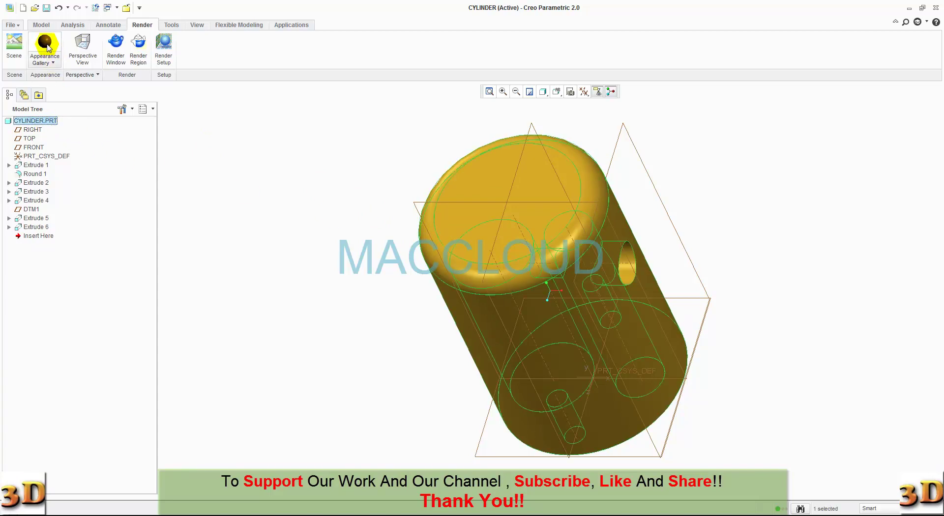
{"action": "left_click", "coordinate": [47, 45]}
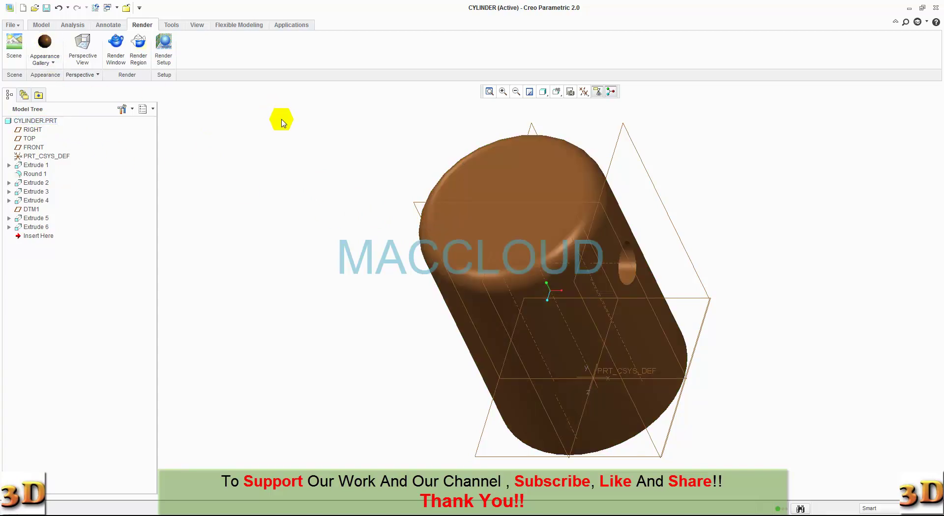
Hide all datum planes, axes and coordinate systems via the datum display filter.
{"action": "left_click", "coordinate": [558, 94]}
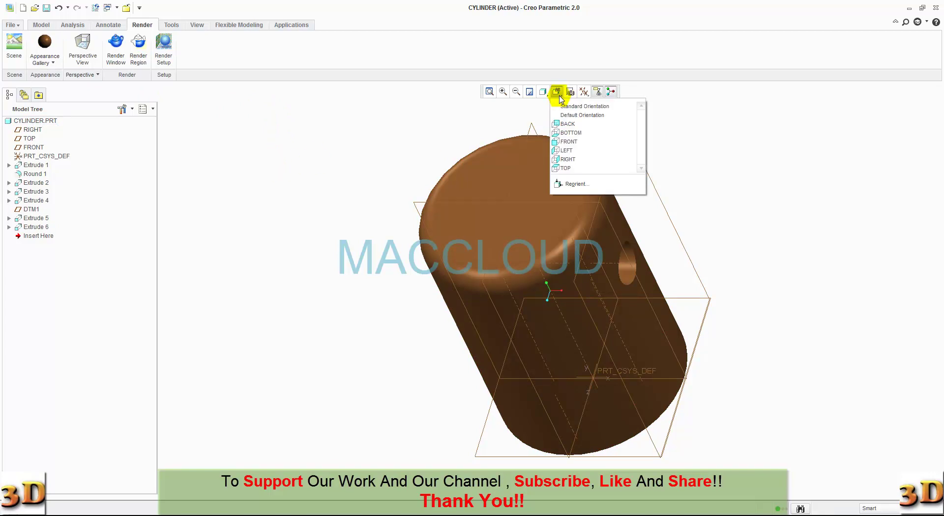
{"action": "left_click", "coordinate": [559, 97]}
{"action": "left_click", "coordinate": [583, 94]}
{"action": "left_click", "coordinate": [586, 107]}
{"action": "left_click", "coordinate": [565, 102]}
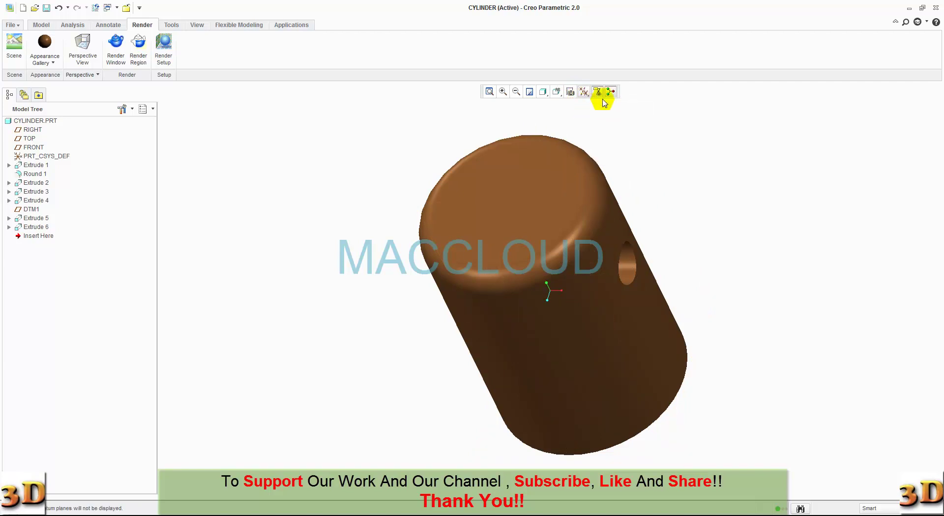
Show all datums again and preview a section along RIGHT, sliding its offset.
{"action": "mouse_move", "coordinate": [658, 161]}
{"action": "middle_mouse_down"}
{"action": "mouse_move", "coordinate": [519, 167]}
{"action": "mouse_move", "coordinate": [636, 148]}
{"action": "mouse_move", "coordinate": [674, 127]}
{"action": "mouse_move", "coordinate": [647, 141]}
{"action": "middle_mouse_up"}
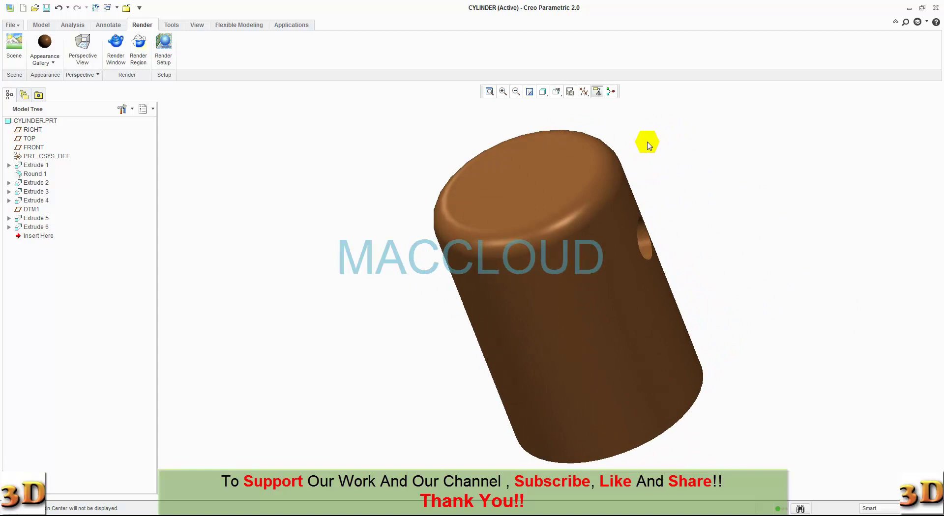
{"action": "left_click", "coordinate": [42, 25]}
{"action": "left_click", "coordinate": [197, 24]}
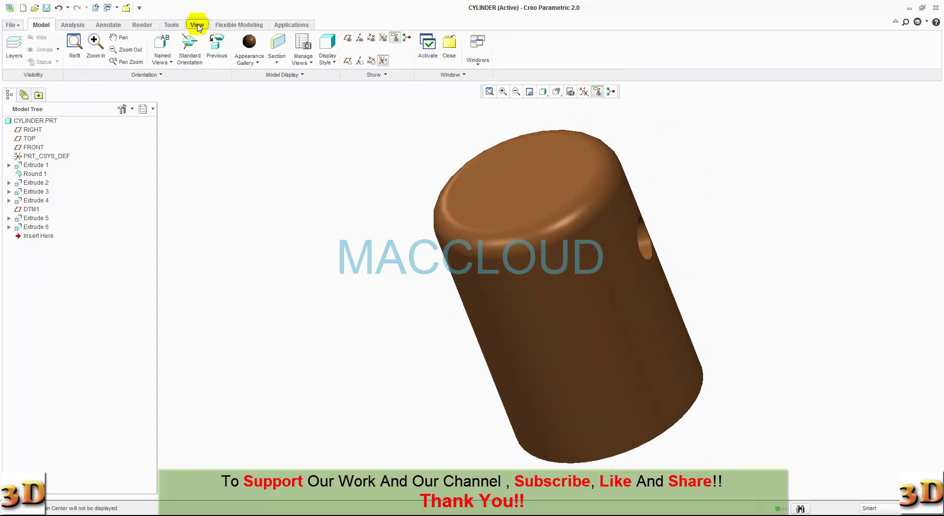
{"action": "left_click", "coordinate": [278, 45]}
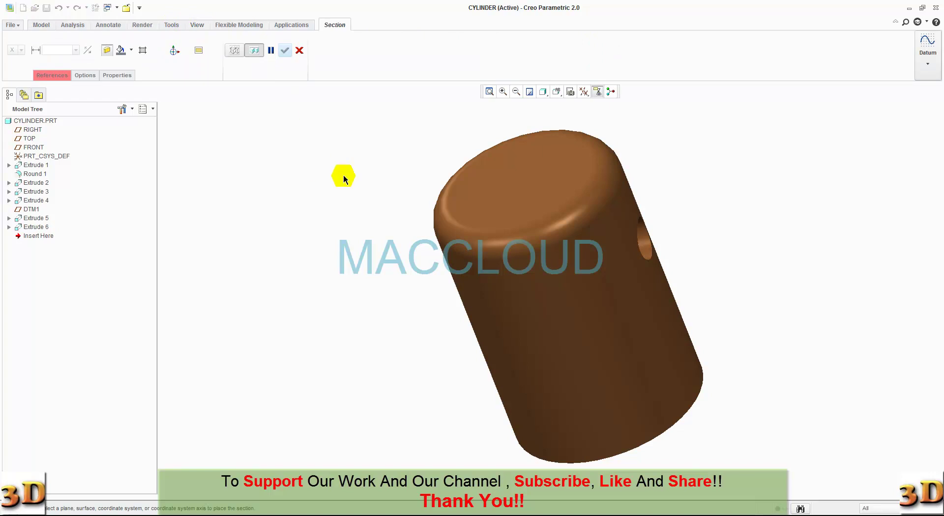
{"action": "left_click", "coordinate": [584, 94]}
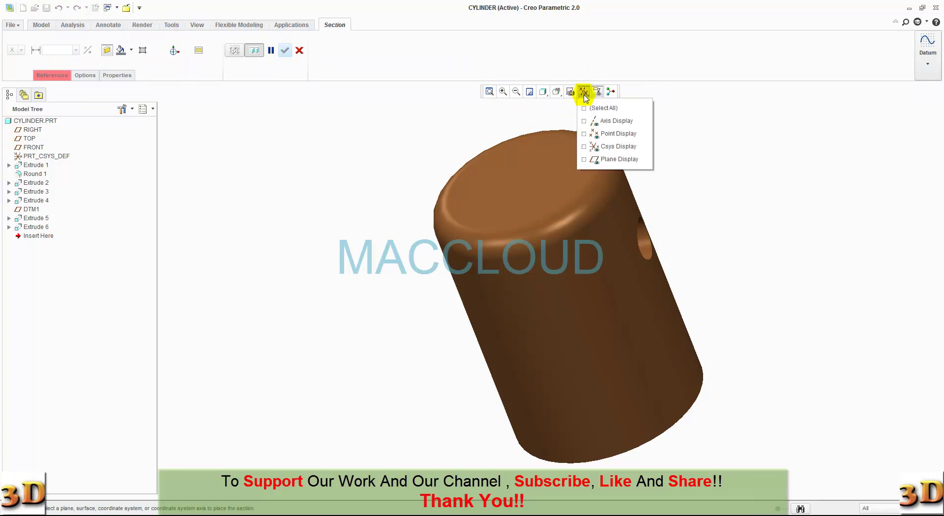
{"action": "left_click", "coordinate": [603, 108]}
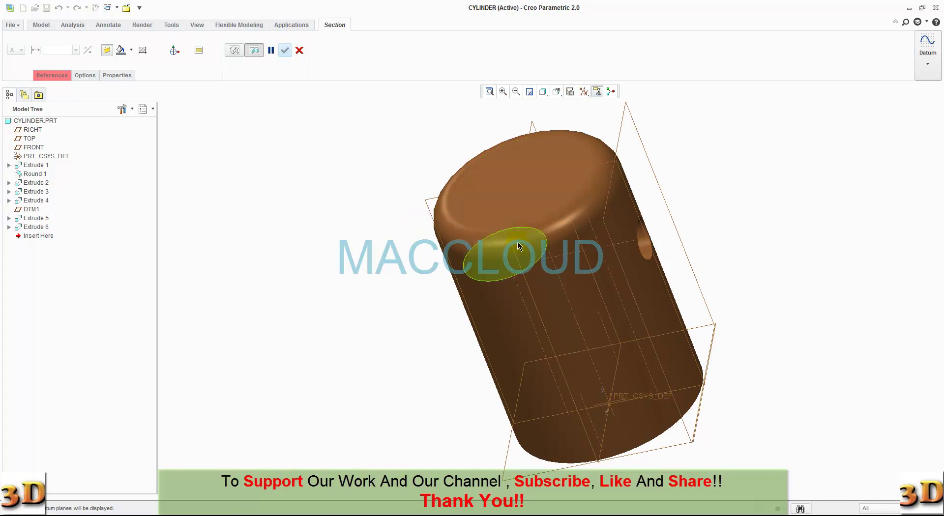
{"action": "left_click", "coordinate": [528, 288]}
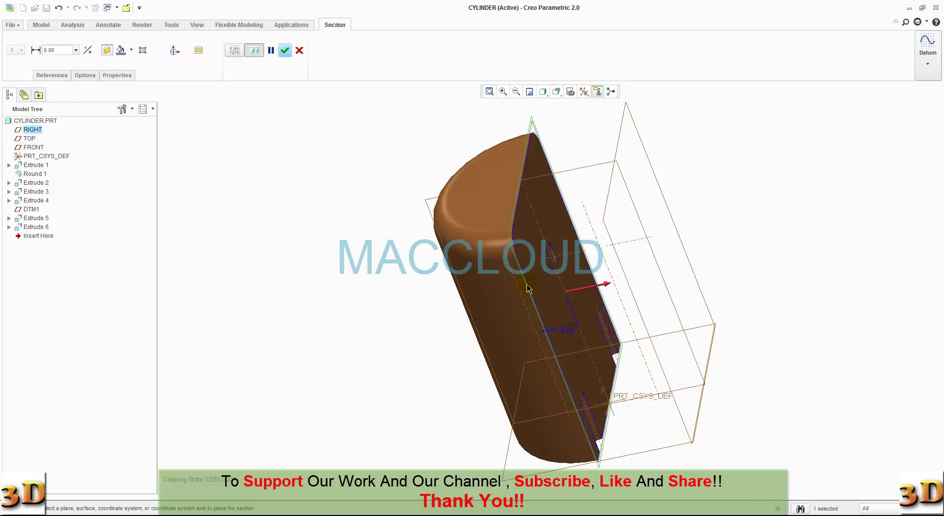
{"action": "middle_click_drag", "start_coordinate": [323, 237], "coordinate": [276, 211]}
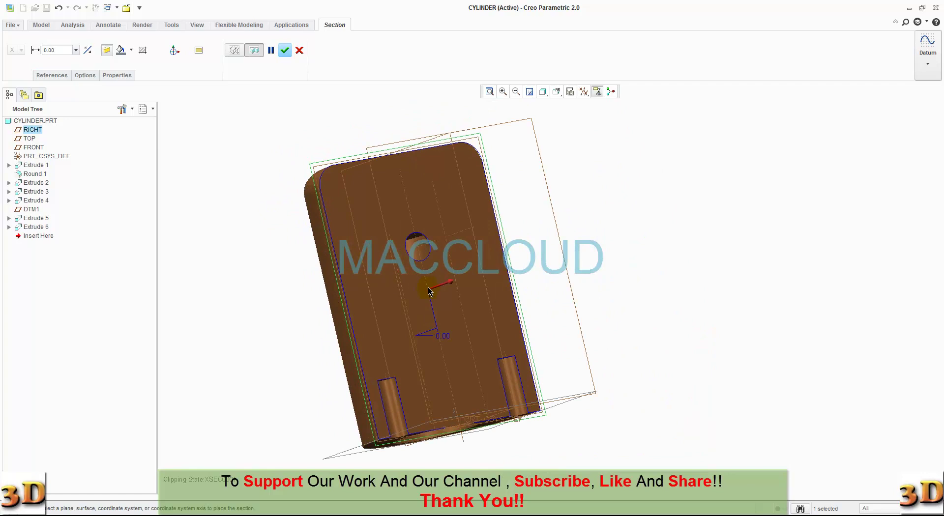
{"action": "left_click_drag", "start_coordinate": [441, 290], "coordinate": [503, 282]}
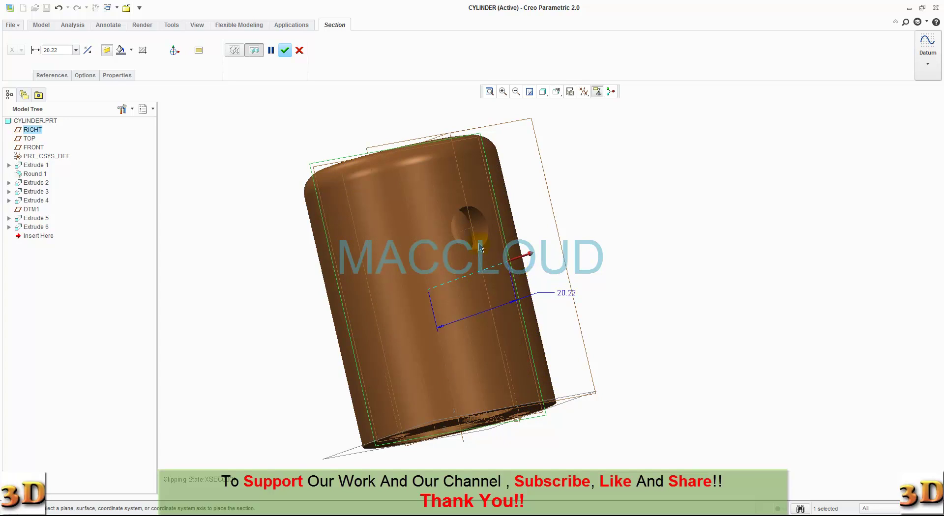
Switch the section reference to FRONT, offset it to 19.22, then cancel.
{"action": "middle_click_drag", "start_coordinate": [249, 139], "coordinate": [290, 156]}
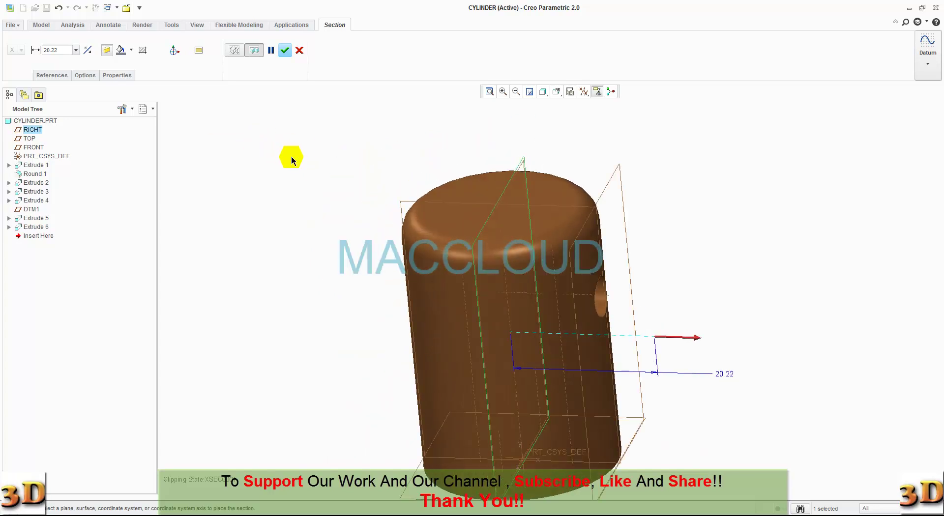
{"action": "left_click", "coordinate": [61, 78]}
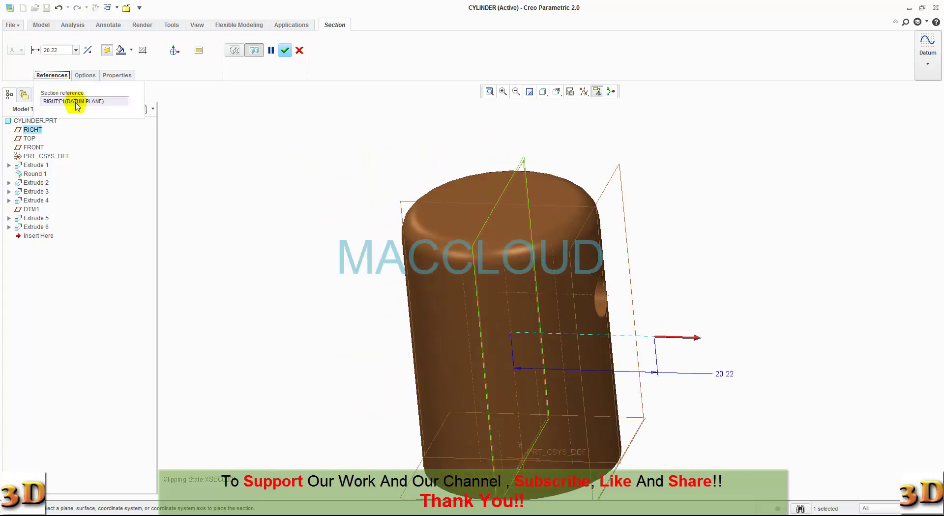
{"action": "left_click", "coordinate": [407, 200]}
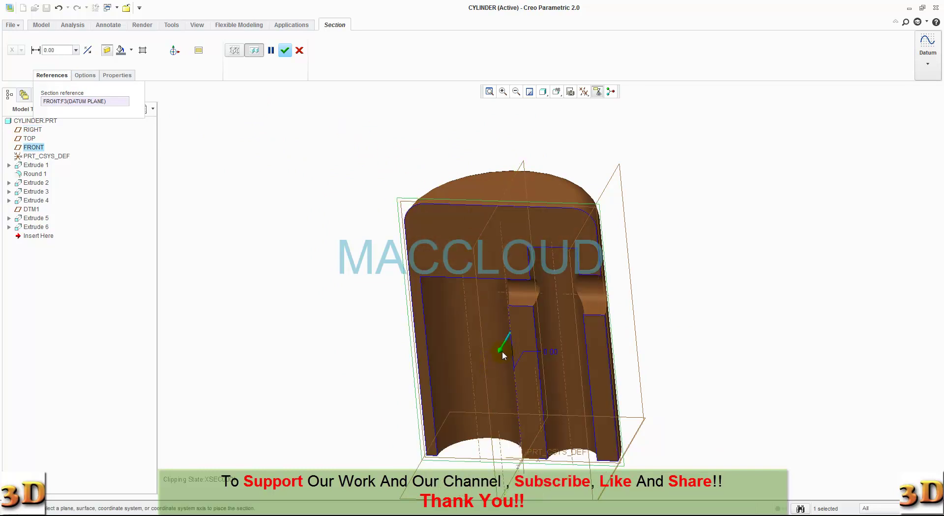
{"action": "mouse_move", "coordinate": [502, 355]}
{"action": "left_mouse_down"}
{"action": "mouse_move", "coordinate": [485, 402]}
{"action": "mouse_move", "coordinate": [526, 308]}
{"action": "mouse_move", "coordinate": [473, 418]}
{"action": "left_mouse_up"}
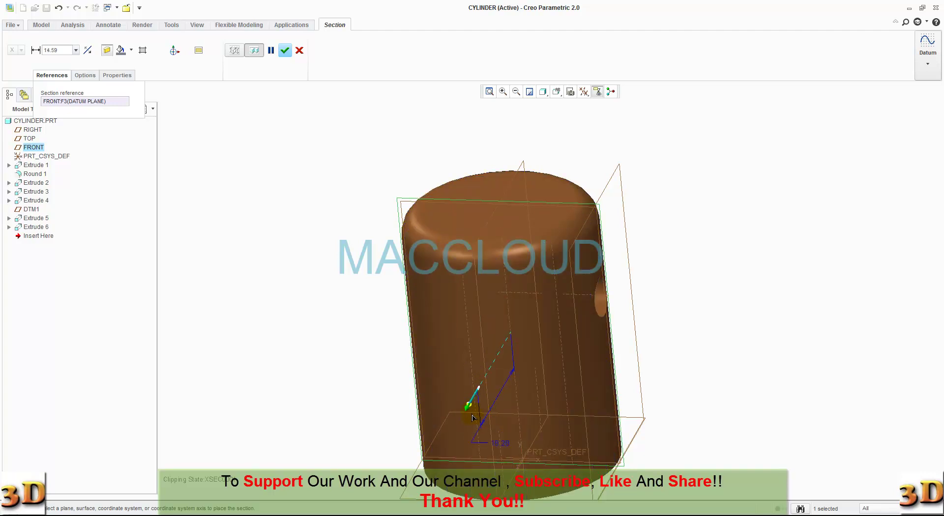
{"action": "left_click", "coordinate": [299, 50]}
Discard the section, reorient to a preset view, and save the CYLINDER part.
{"action": "left_click", "coordinate": [449, 277]}
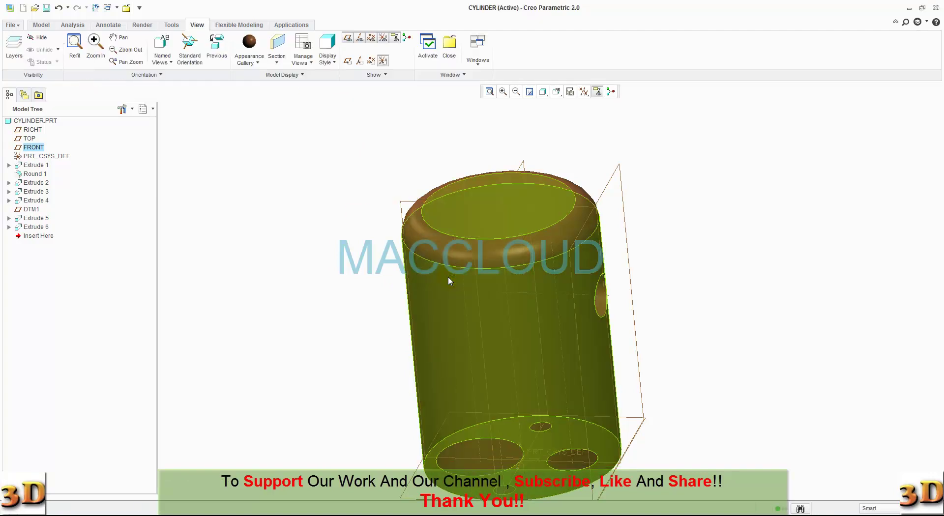
{"action": "left_click", "coordinate": [557, 92]}
{"action": "left_click", "coordinate": [563, 105]}
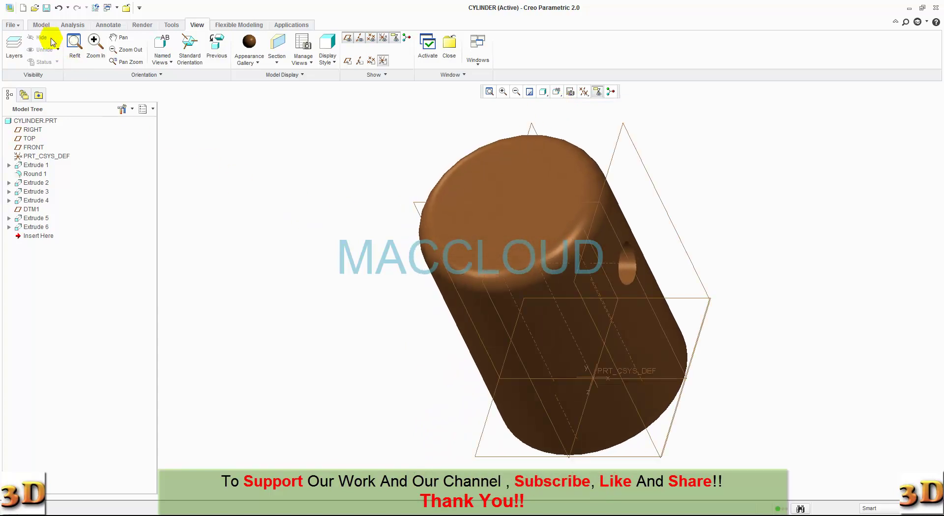
{"action": "left_click", "coordinate": [46, 9]}
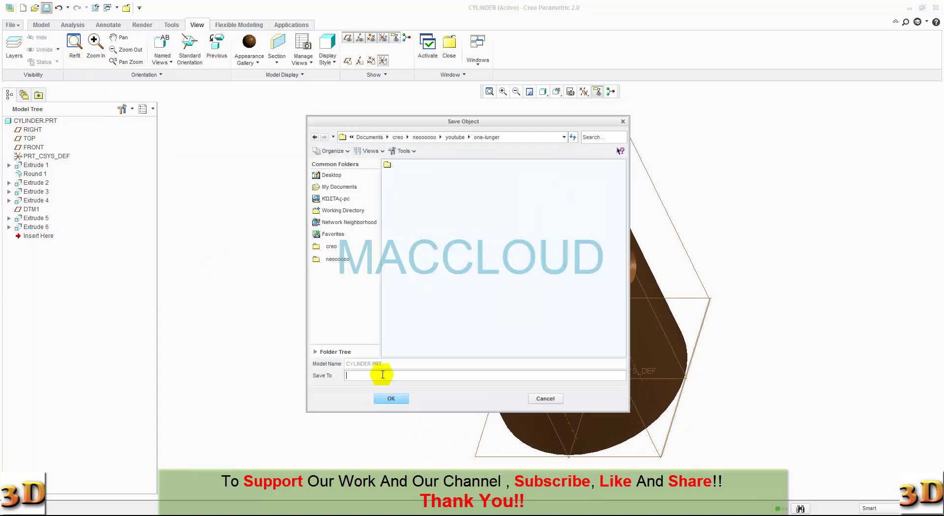
{"action": "left_click", "coordinate": [391, 400]}
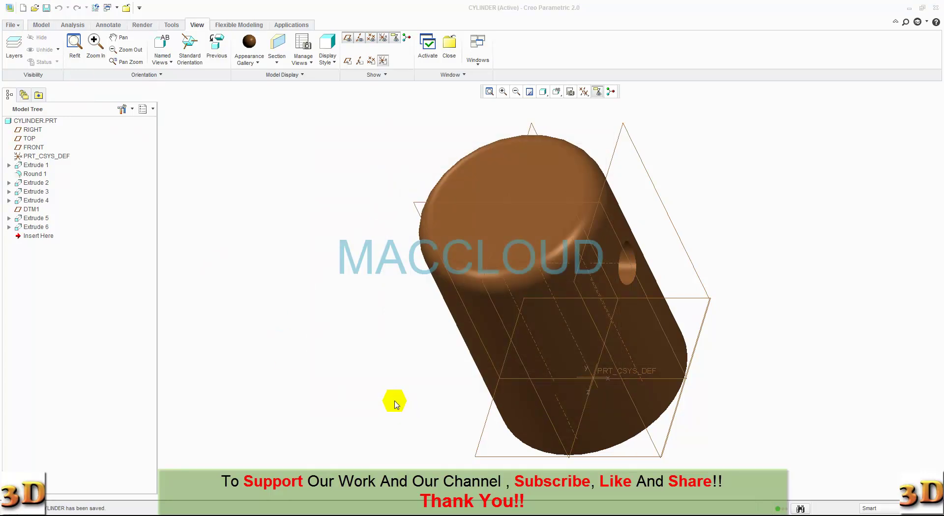
Create a new solid part named steam_inlet.
{"action": "left_click", "coordinate": [10, 25]}
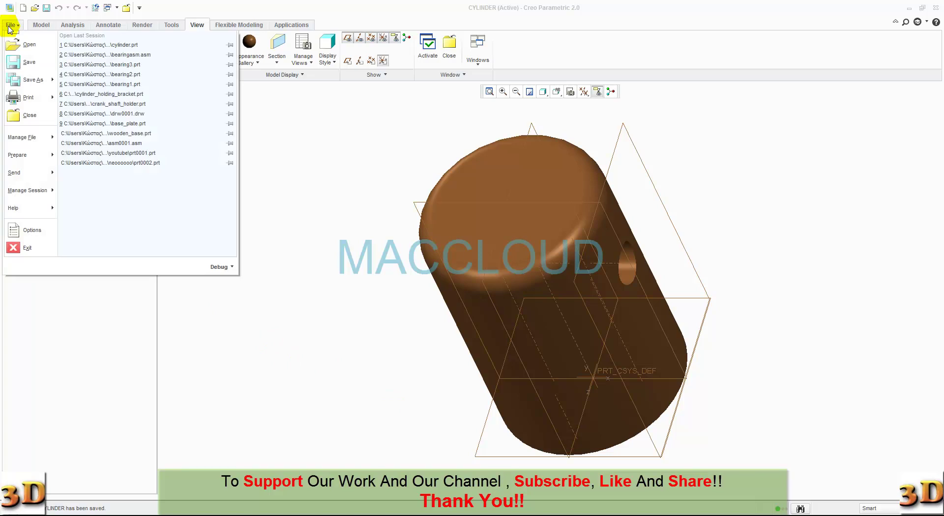
{"action": "left_click", "coordinate": [12, 42]}
{"action": "type", "text": "steam_inlet"}
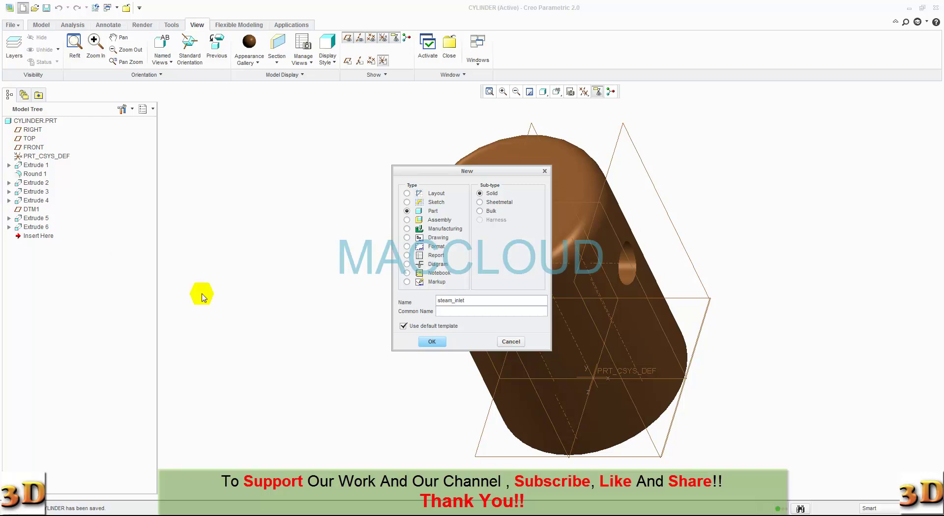
{"action": "left_click", "coordinate": [431, 343]}
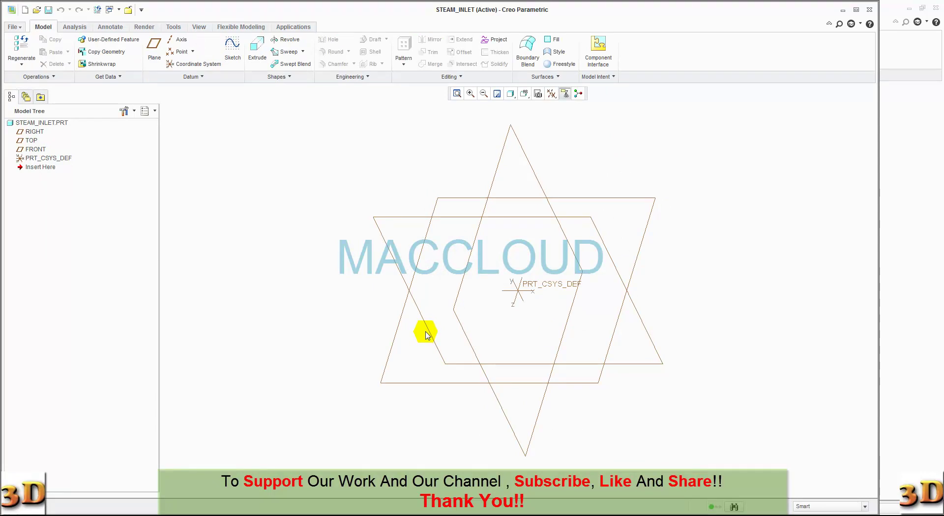
Sketch a 6.00-diameter circle at the origin on the FRONT plane for an extrusion.
{"action": "left_click", "coordinate": [257, 53]}
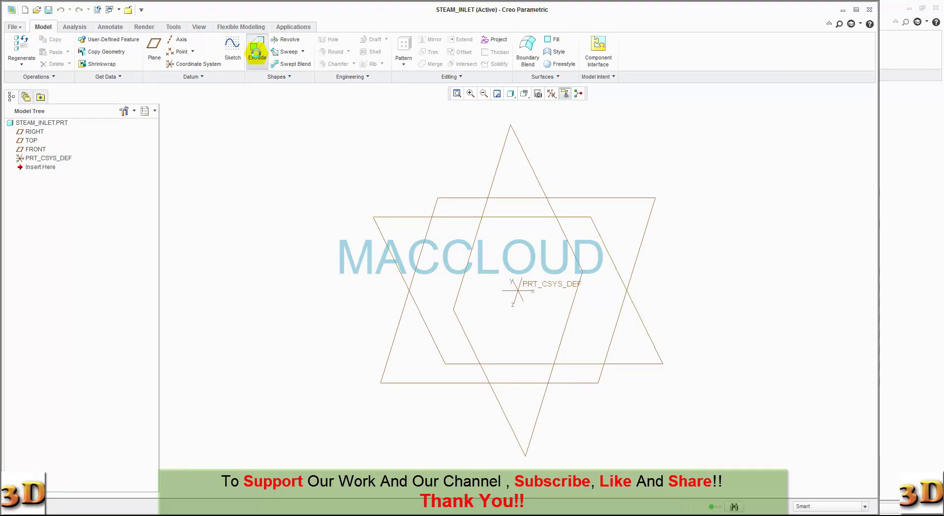
{"action": "left_click", "coordinate": [460, 297]}
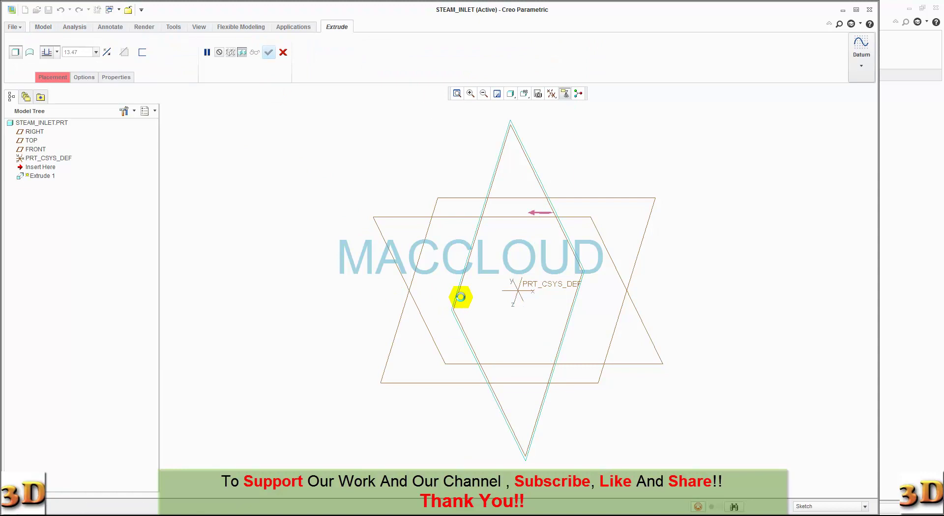
{"action": "left_click", "coordinate": [552, 94]}
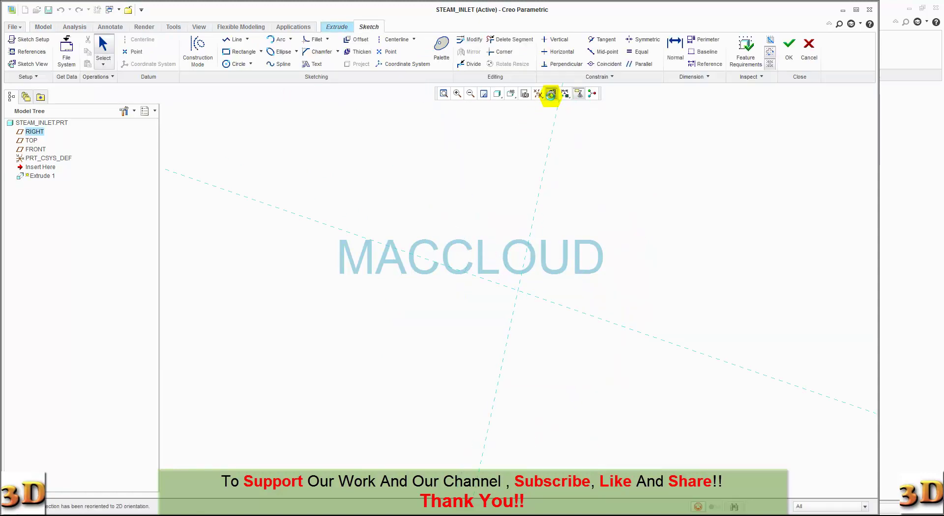
{"action": "left_click", "coordinate": [225, 64]}
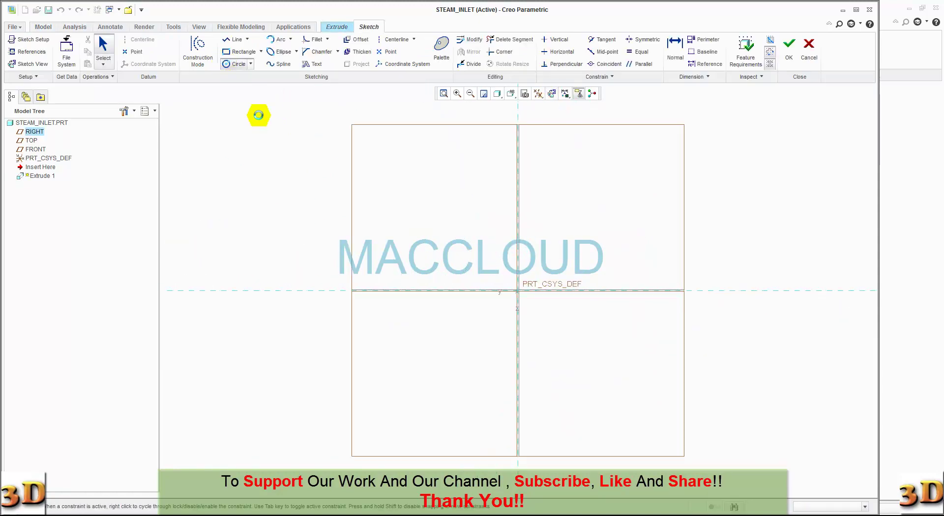
{"action": "left_click", "coordinate": [518, 290]}
{"action": "left_click", "coordinate": [531, 306]}
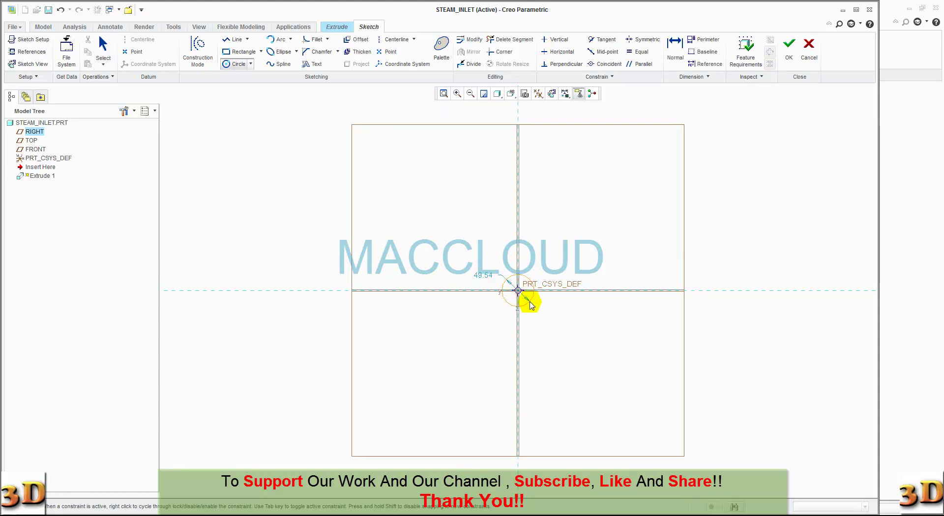
{"action": "middle_click", "coordinate": [565, 333]}
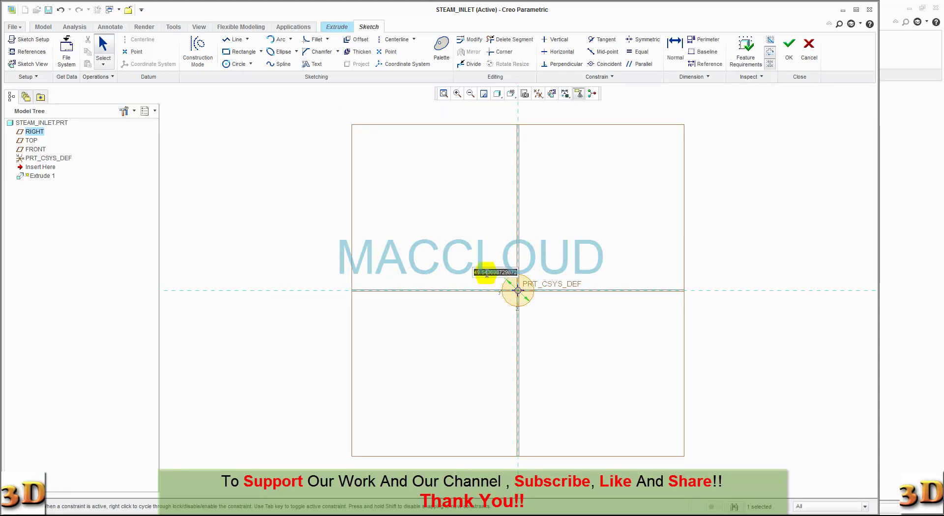
{"action": "key", "text": "Return"}
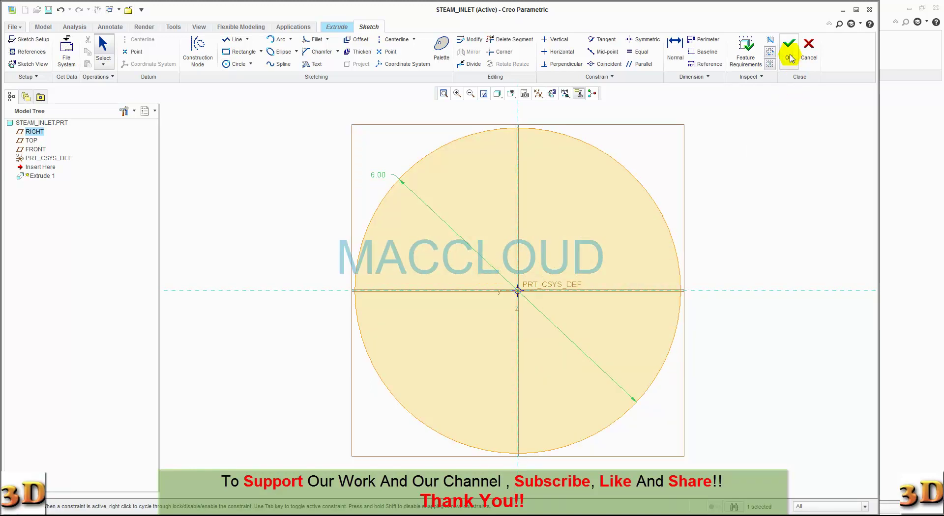
{"action": "left_click", "coordinate": [789, 57]}
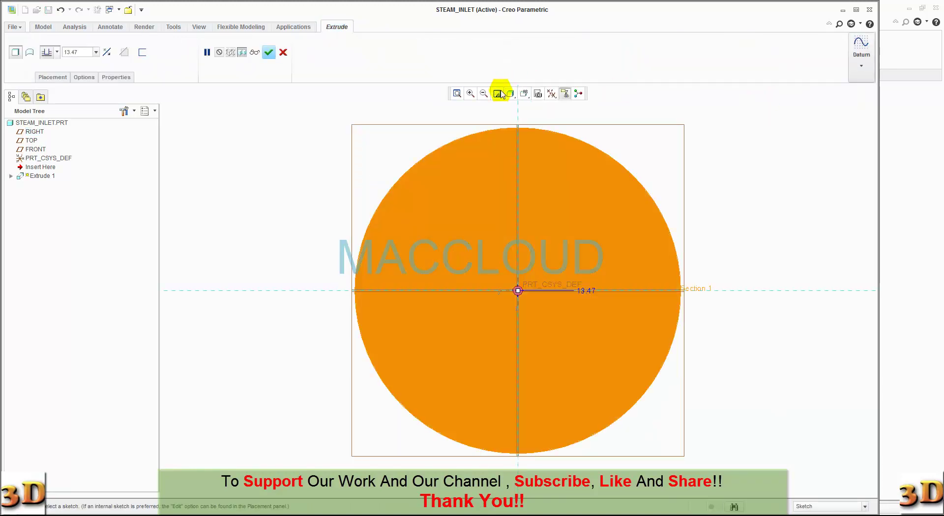
Extrude the circle 8.00 deep into a solid cylinder.
{"action": "left_click", "coordinate": [524, 98]}
{"action": "left_click", "coordinate": [530, 108]}
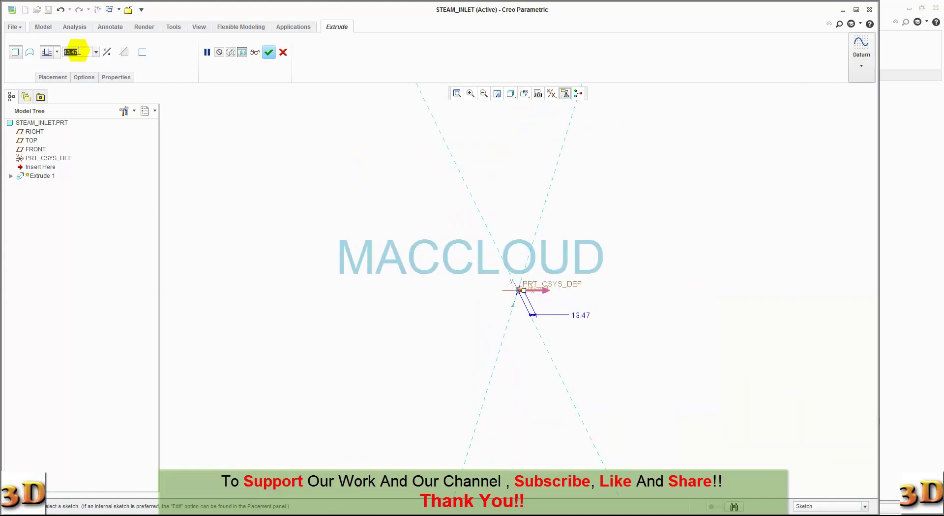
{"action": "type", "text": "8"}
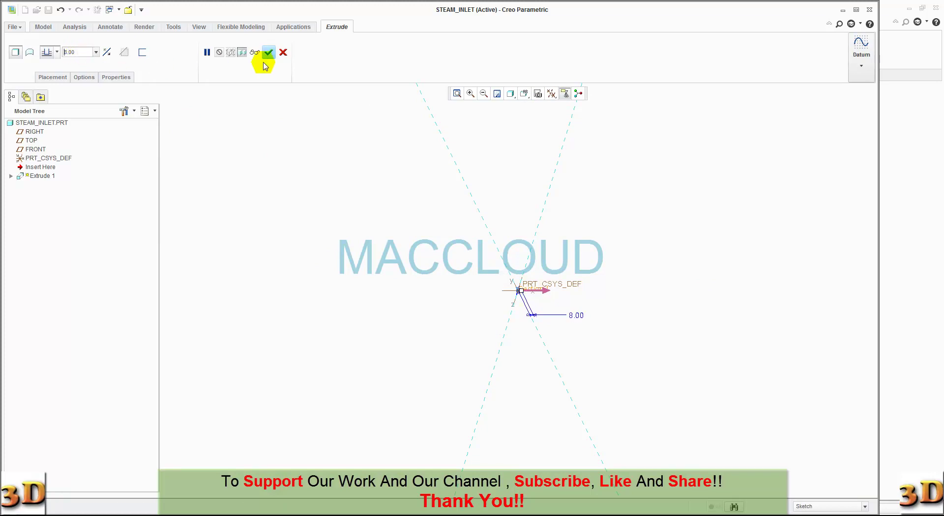
{"action": "left_click", "coordinate": [268, 53]}
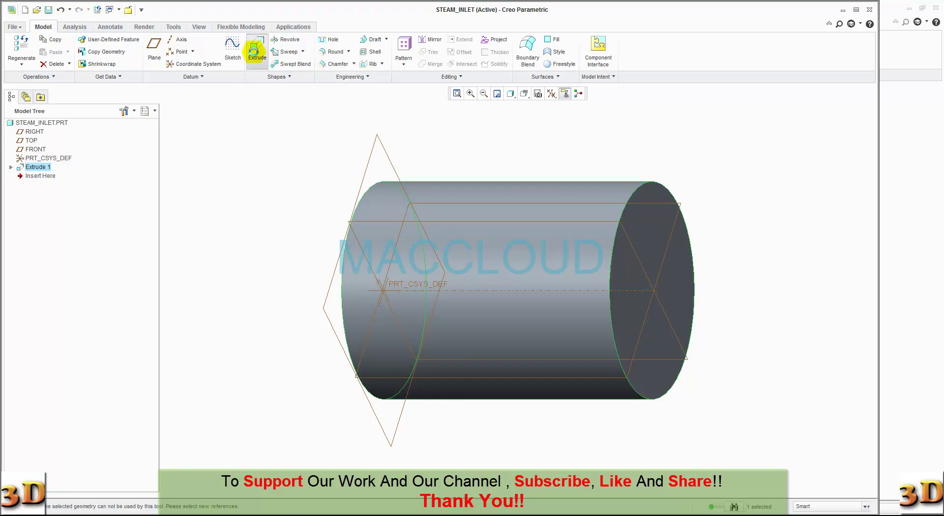
{"action": "left_click", "coordinate": [255, 52]}
Sketch a centred 5.00-diameter circle on the cylinder's end face.
{"action": "left_click", "coordinate": [624, 315]}
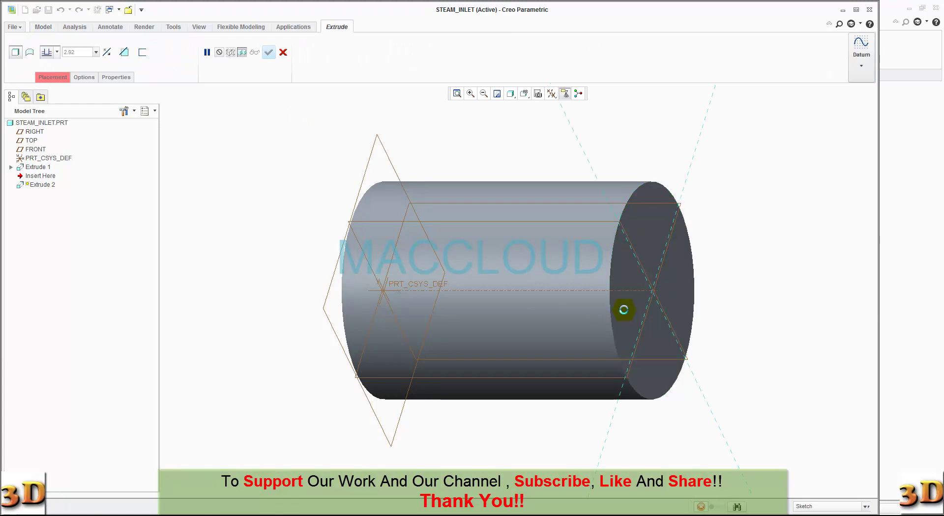
{"action": "left_click", "coordinate": [551, 95]}
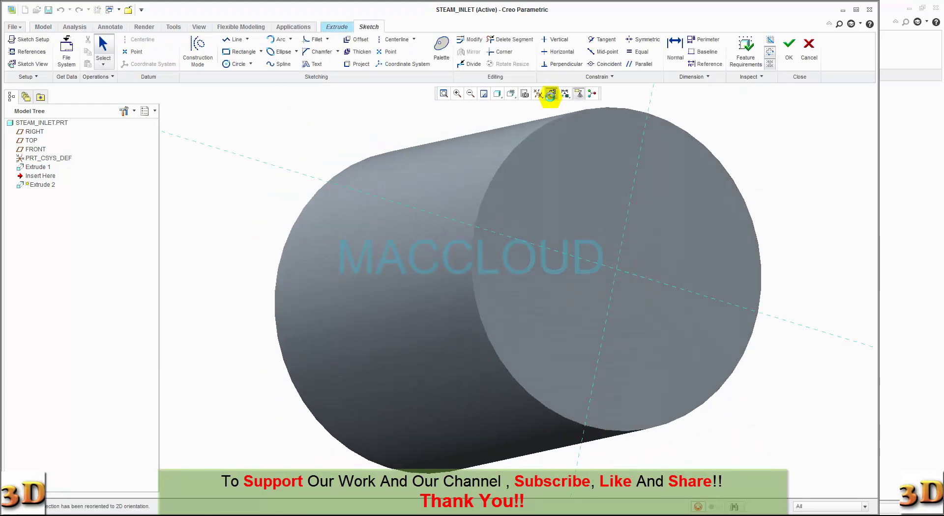
{"action": "left_click", "coordinate": [235, 65]}
{"action": "left_click", "coordinate": [519, 291]}
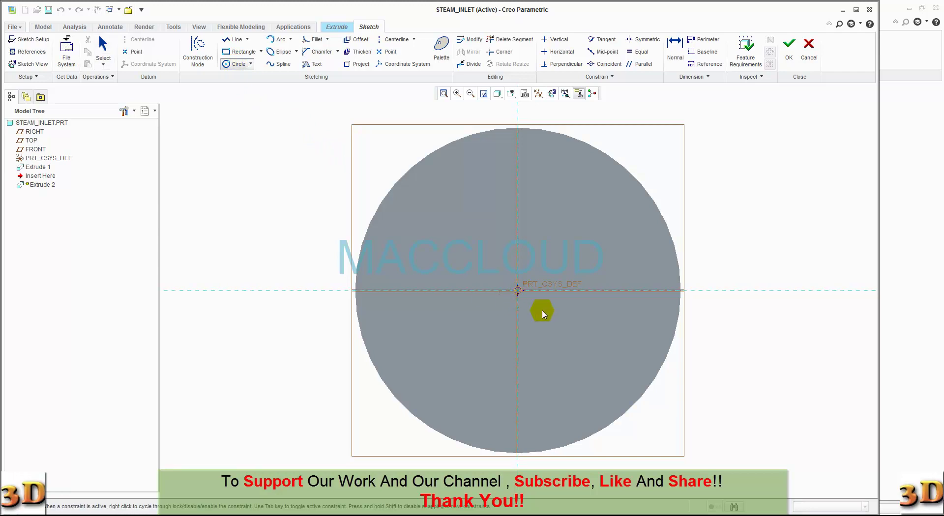
{"action": "left_click", "coordinate": [581, 334]}
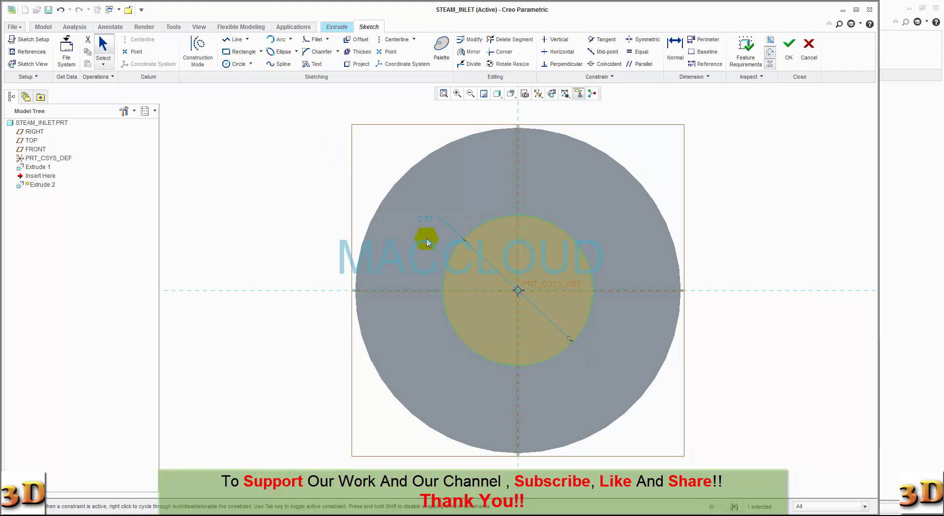
{"action": "double_click", "coordinate": [423, 219]}
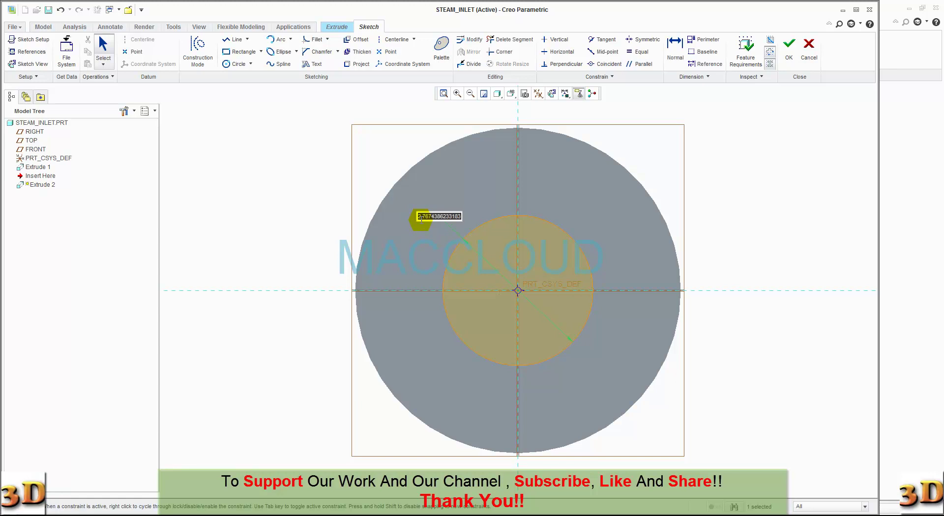
{"action": "type", "text": "4"}
{"action": "type", "text": "5"}
{"action": "key", "text": "Return"}
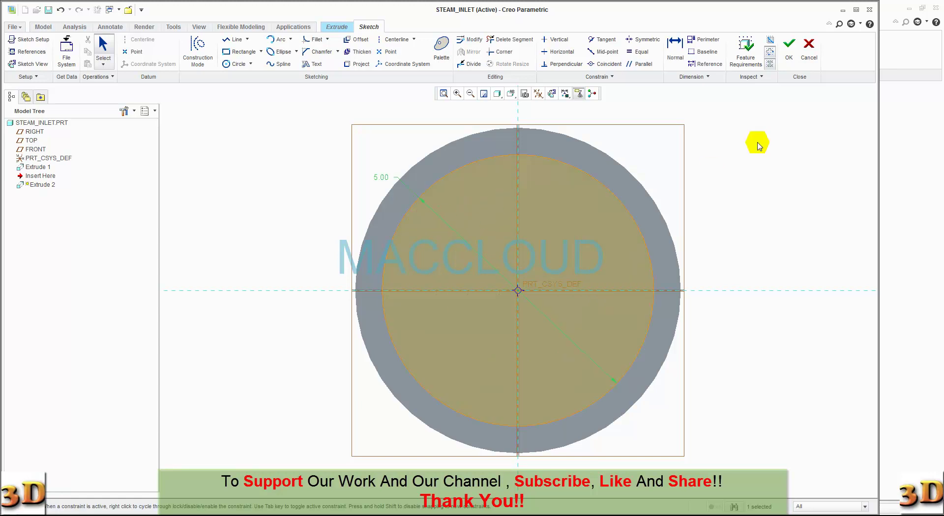
{"action": "left_click", "coordinate": [789, 47]}
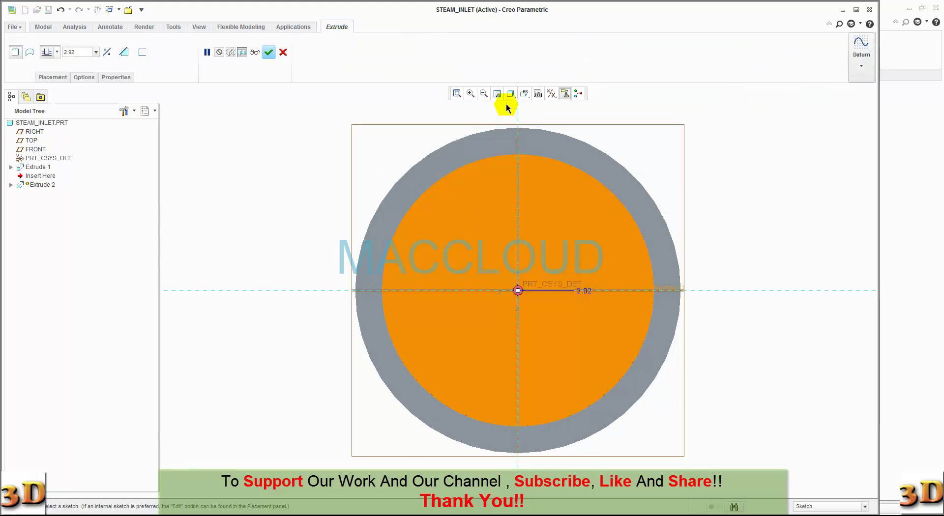
Extrude the 5.00 circle 6.00 out from the end face.
{"action": "left_click", "coordinate": [524, 94]}
{"action": "left_click", "coordinate": [523, 108]}
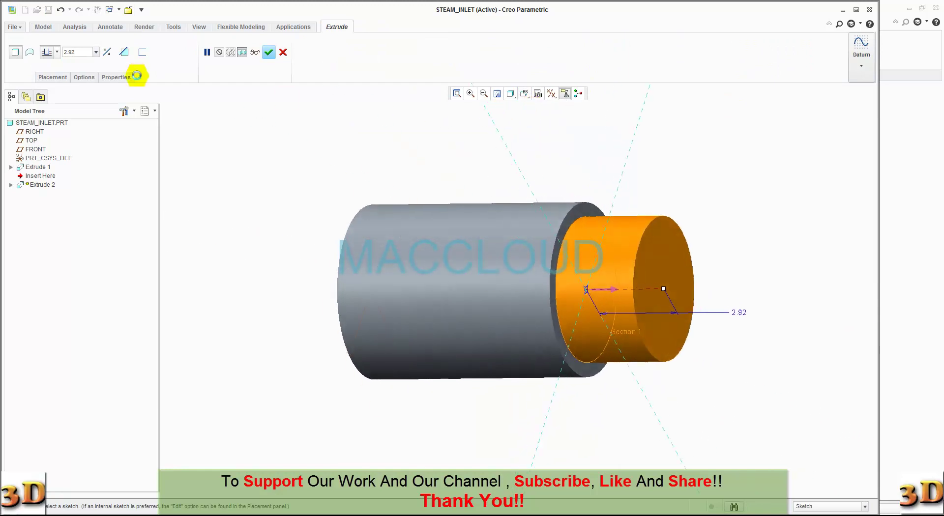
{"action": "type", "text": "6"}
{"action": "key", "text": "Return"}
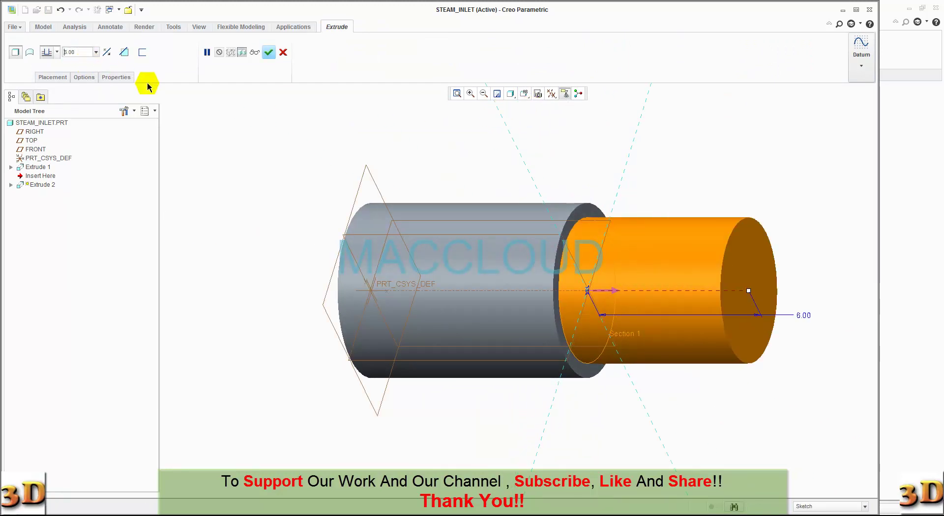
{"action": "left_click", "coordinate": [269, 53]}
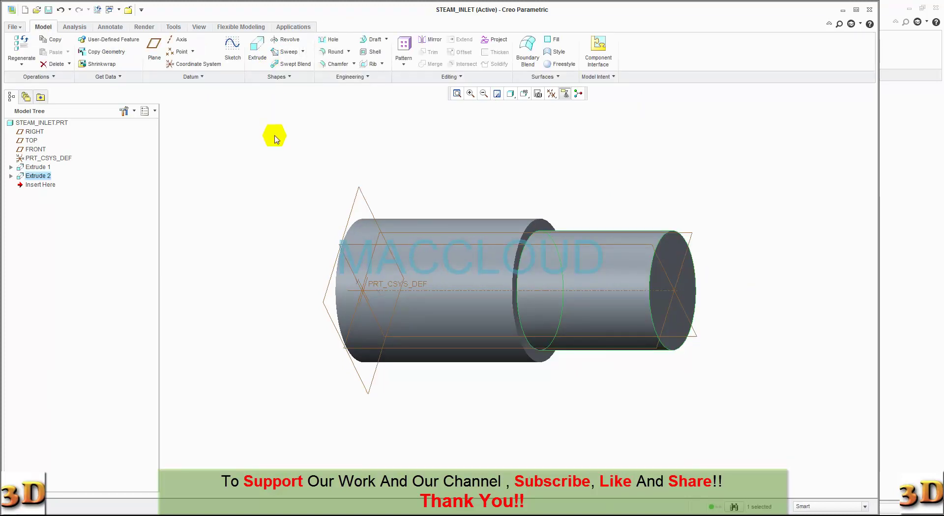
Sketch a radius-4 circle at the origin on the narrow cylinder's end face.
{"action": "left_click", "coordinate": [257, 50]}
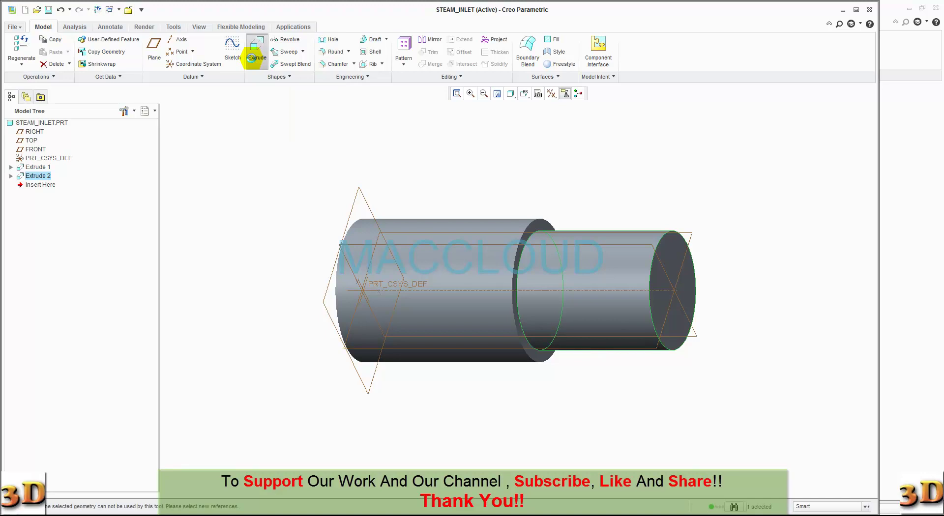
{"action": "left_click", "coordinate": [663, 299]}
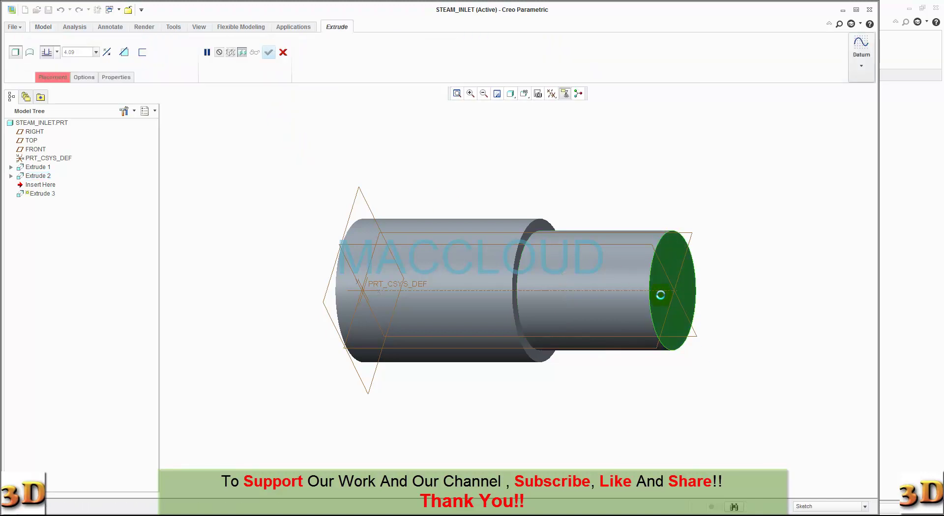
{"action": "left_click", "coordinate": [552, 94]}
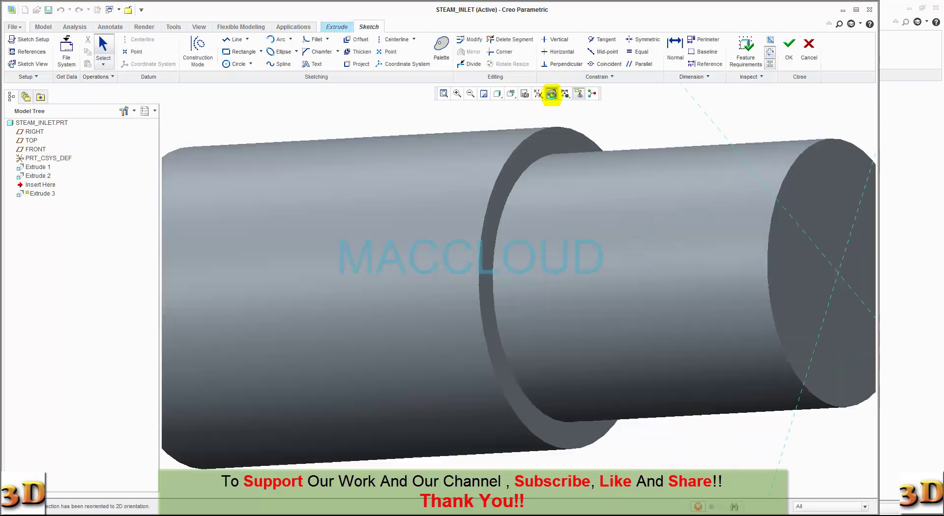
{"action": "left_click", "coordinate": [235, 64]}
{"action": "left_click", "coordinate": [520, 294]}
{"action": "left_click", "coordinate": [591, 331]}
{"action": "middle_click", "coordinate": [594, 363]}
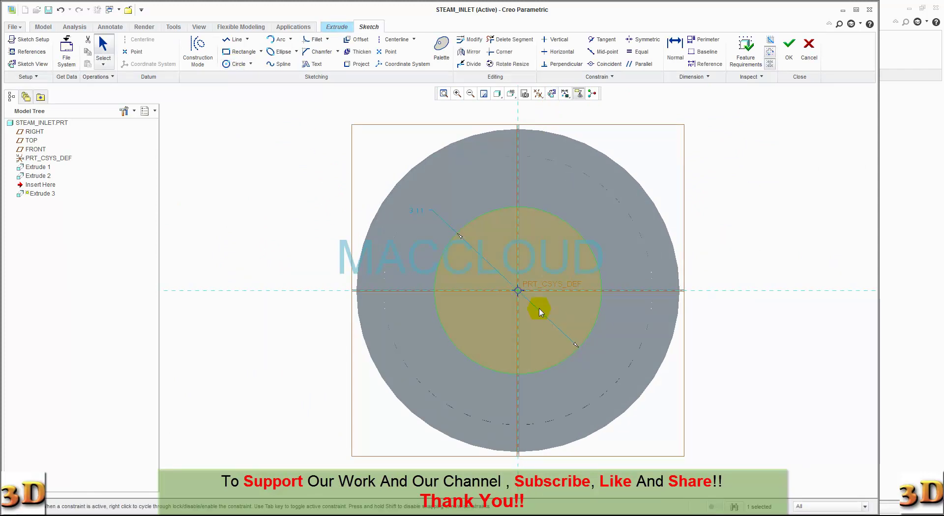
{"action": "double_click", "coordinate": [421, 212]}
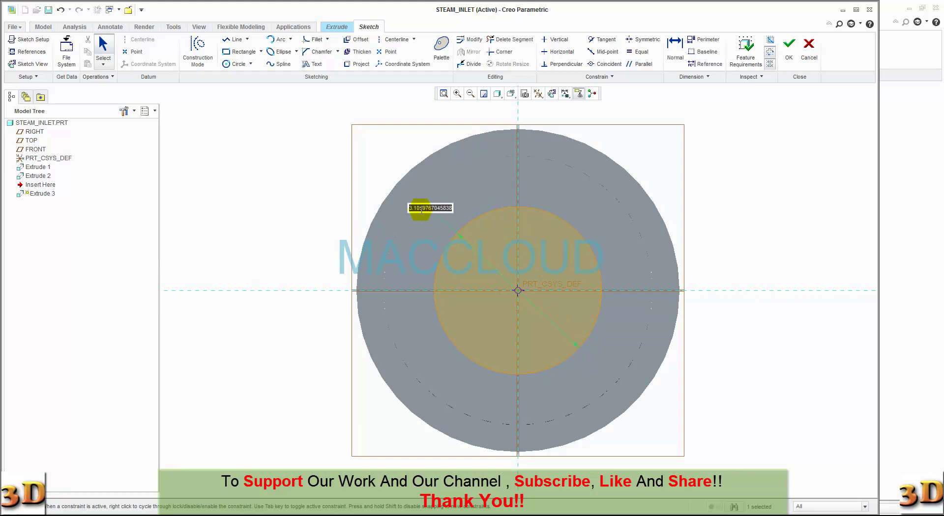
{"action": "type", "text": "4"}
{"action": "key", "text": "Return"}
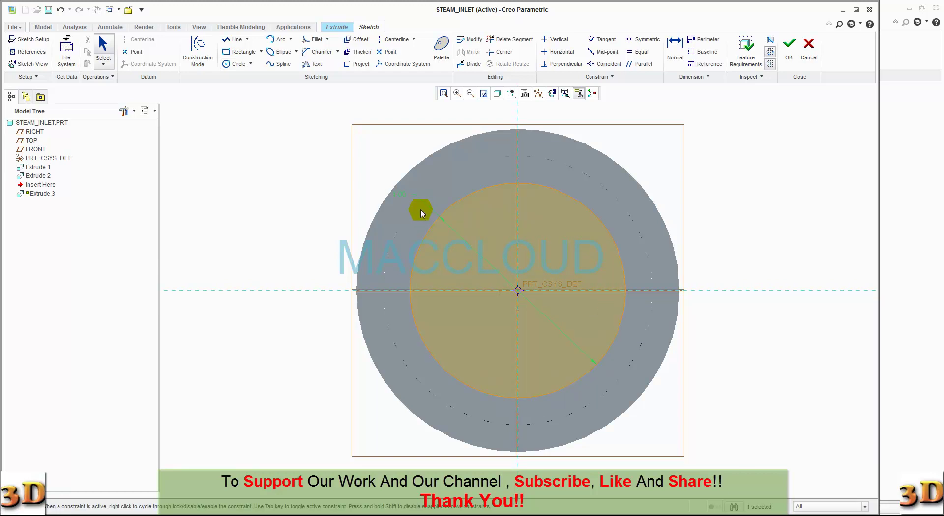
{"action": "left_click", "coordinate": [790, 50]}
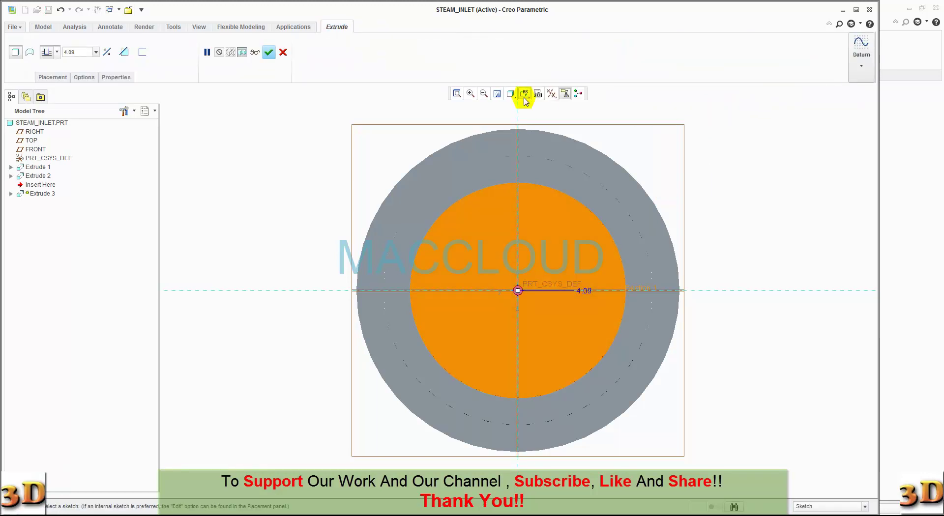
Extrude the circle as a flipped Through All cut, hollowing the shaft into a tube.
{"action": "left_click", "coordinate": [526, 97]}
{"action": "left_click", "coordinate": [535, 108]}
{"action": "left_click", "coordinate": [107, 52]}
{"action": "left_click", "coordinate": [124, 52]}
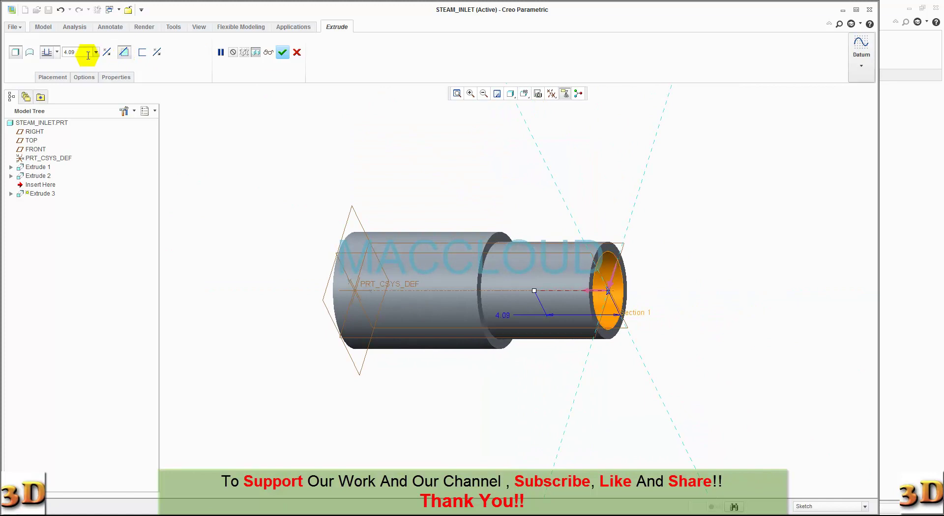
{"action": "left_click", "coordinate": [57, 52]}
{"action": "left_click", "coordinate": [50, 107]}
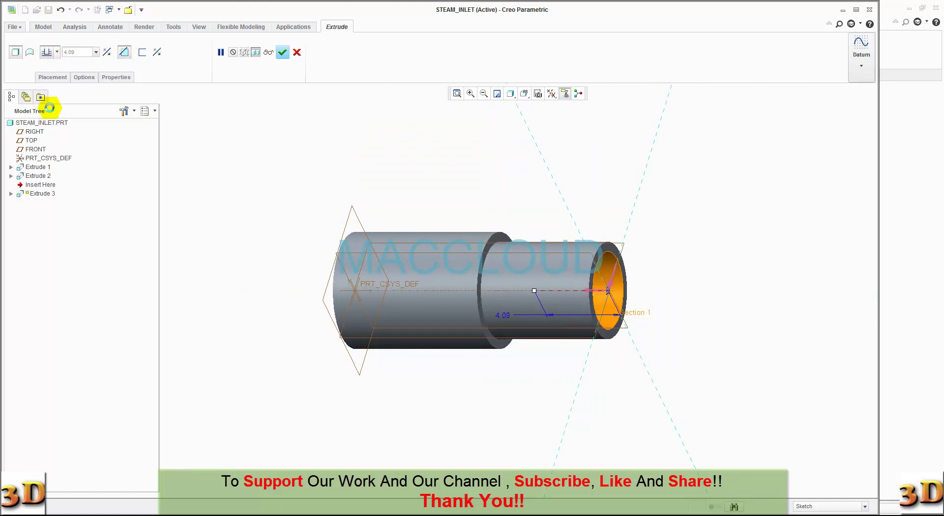
{"action": "left_click", "coordinate": [283, 53]}
{"action": "left_click", "coordinate": [524, 95]}
{"action": "left_click", "coordinate": [532, 110]}
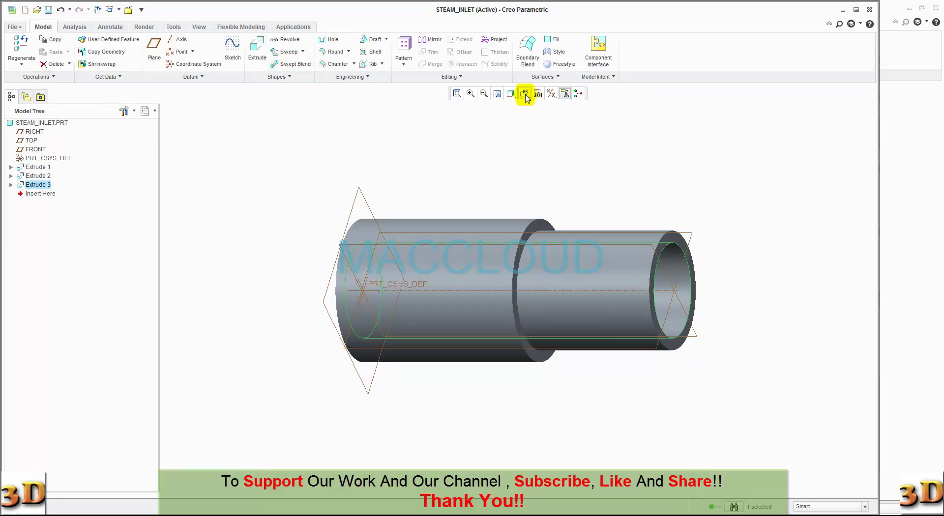
{"action": "mouse_move", "coordinate": [570, 154]}
{"action": "middle_mouse_down"}
{"action": "mouse_move", "coordinate": [507, 152]}
{"action": "mouse_move", "coordinate": [522, 152]}
{"action": "mouse_move", "coordinate": [520, 138]}
{"action": "middle_mouse_up"}
{"action": "left_click", "coordinate": [523, 96]}
Apply the gold library appearance to the whole STEAM_INLET.PRT part.
{"action": "left_click", "coordinate": [529, 109]}
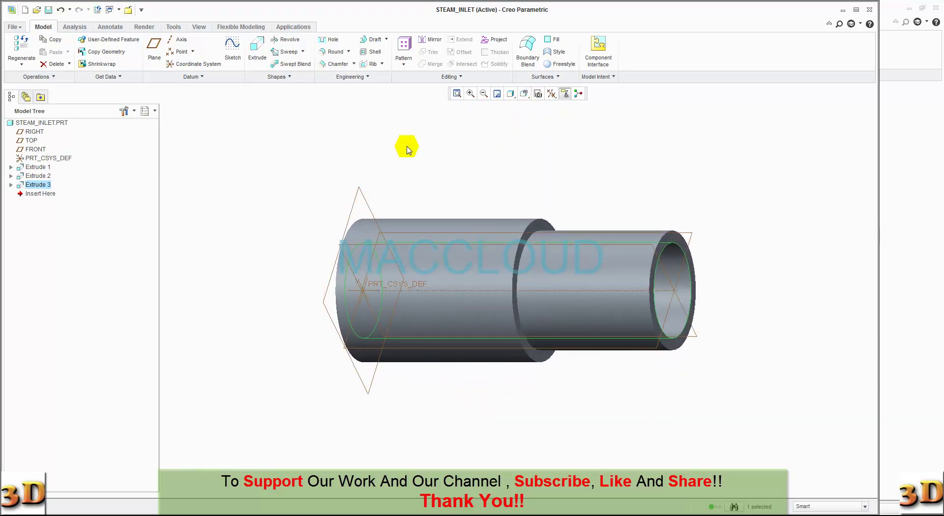
{"action": "left_click", "coordinate": [139, 28]}
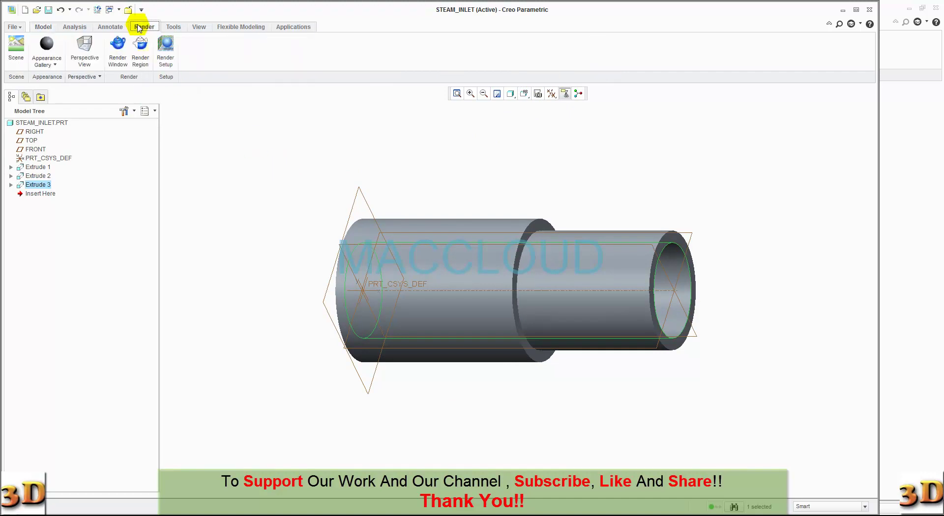
{"action": "left_click", "coordinate": [49, 66]}
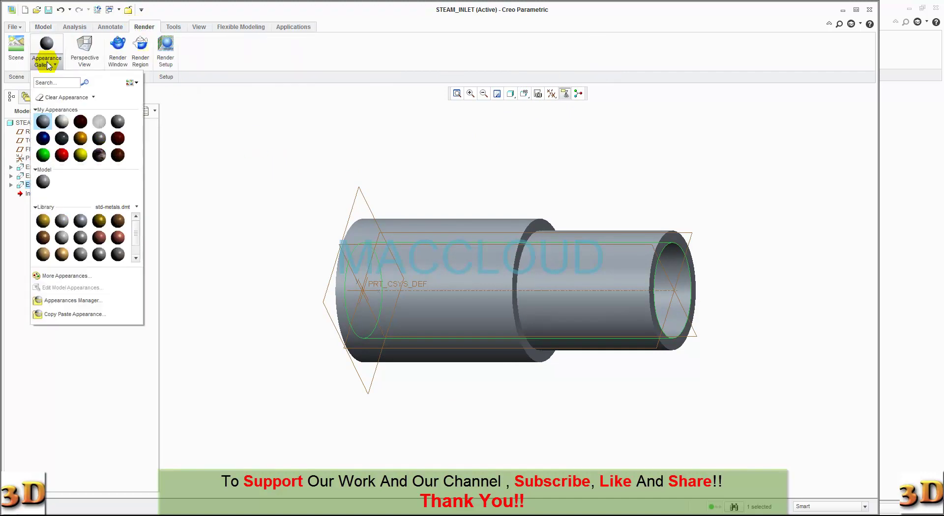
{"action": "left_click", "coordinate": [44, 221]}
{"action": "left_click", "coordinate": [35, 124]}
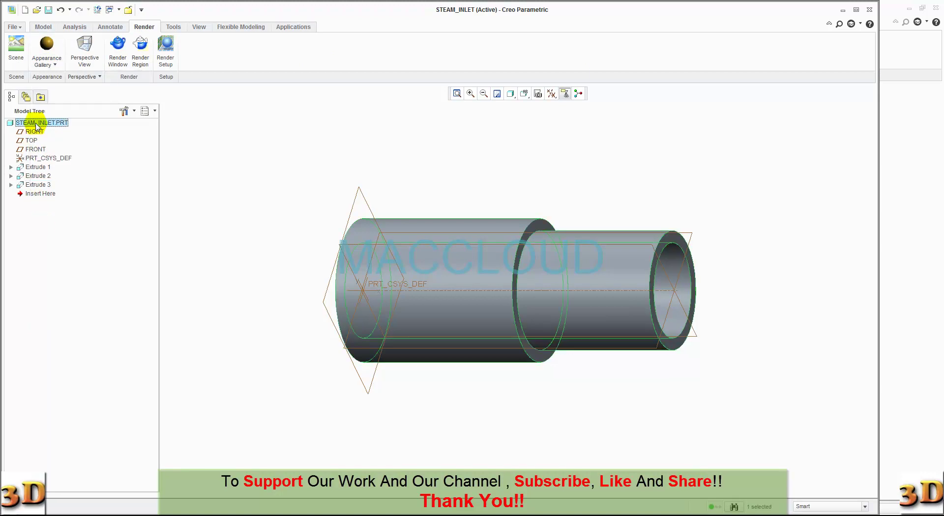
{"action": "left_click", "coordinate": [47, 44]}
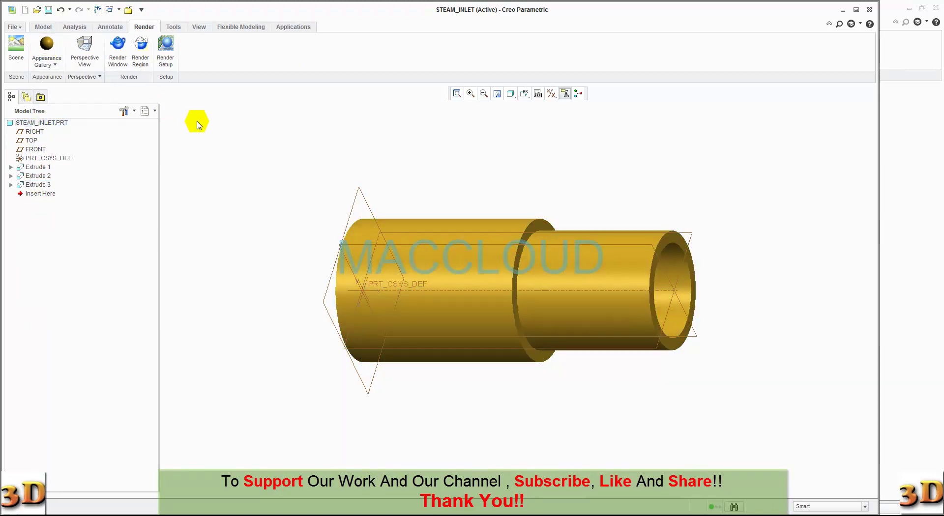
Save the gold STEAM_INLET part.
{"action": "left_click", "coordinate": [48, 9]}
{"action": "left_click", "coordinate": [396, 392]}
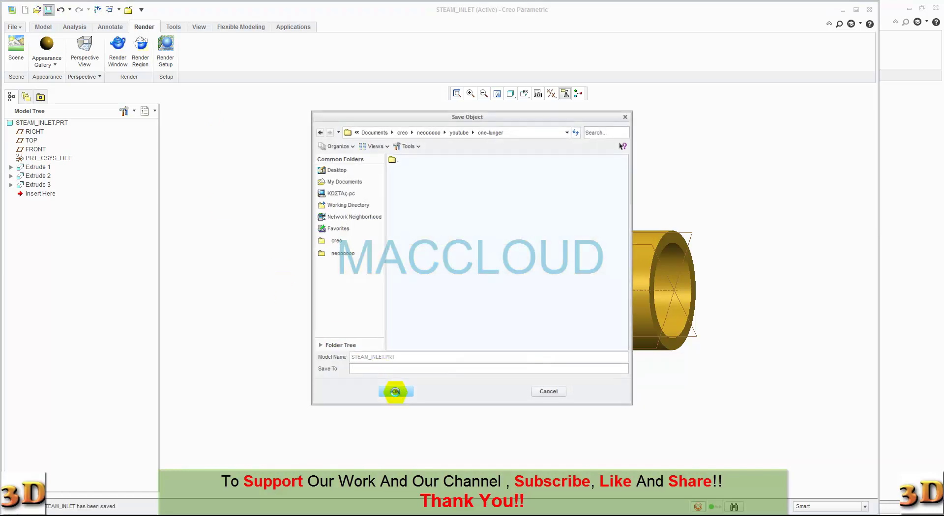
{"action": "left_click", "coordinate": [19, 27]}
Create a new assembly named asm0001 and bring up the component file dialog.
{"action": "left_click", "coordinate": [27, 47]}
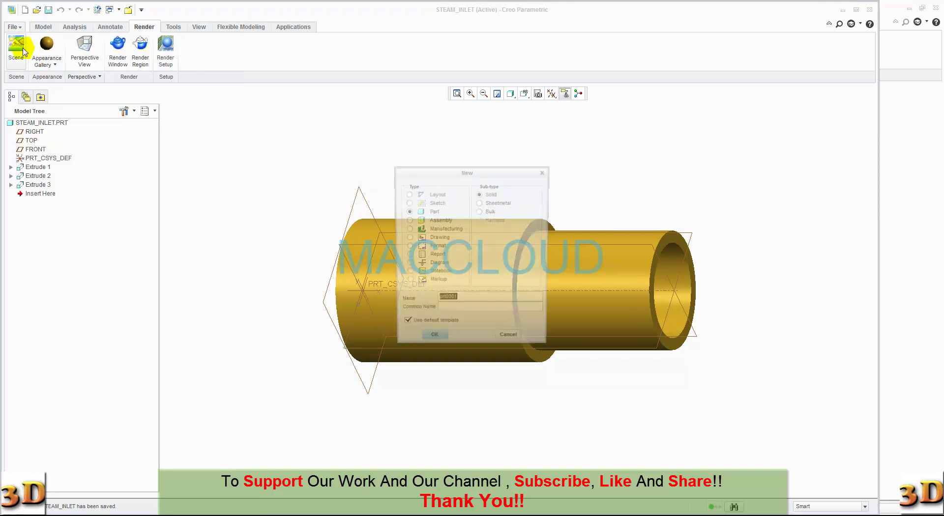
{"action": "left_click", "coordinate": [441, 222]}
{"action": "left_click", "coordinate": [433, 342]}
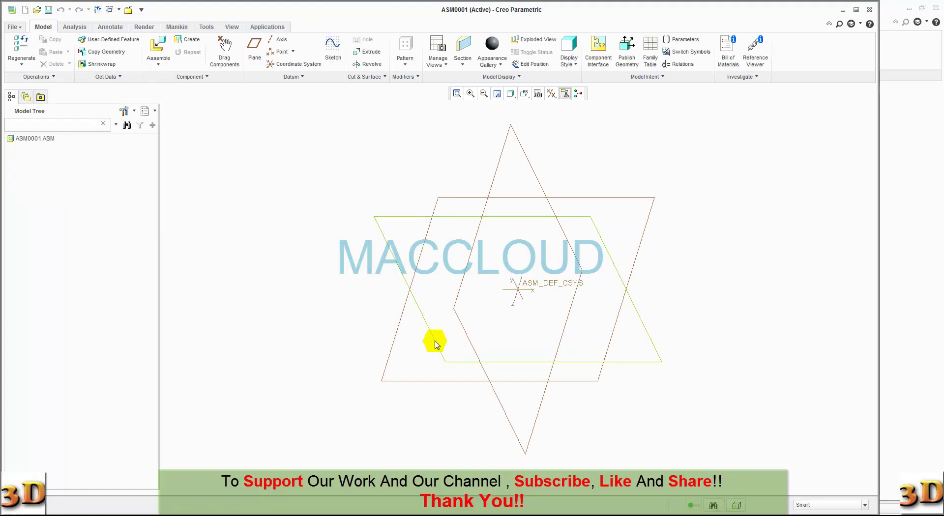
{"action": "left_click", "coordinate": [156, 43]}
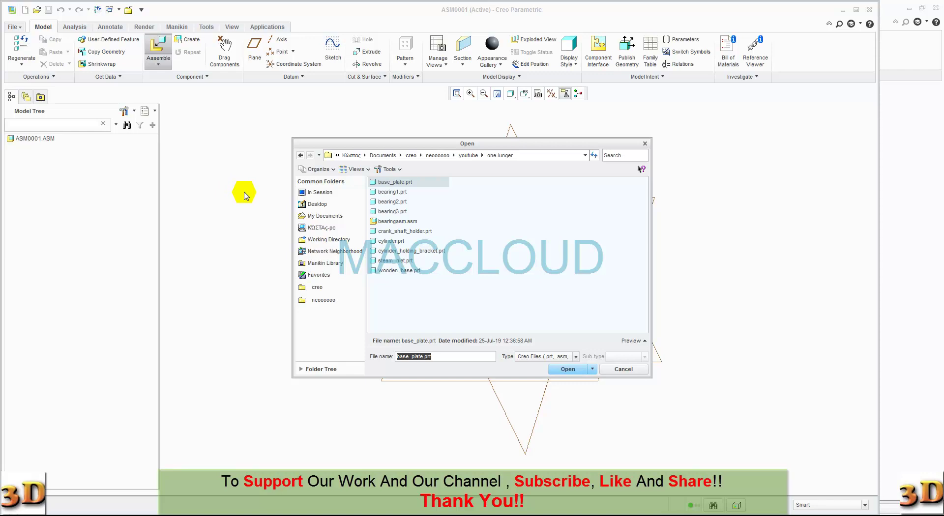
{"action": "left_click", "coordinate": [380, 241]}
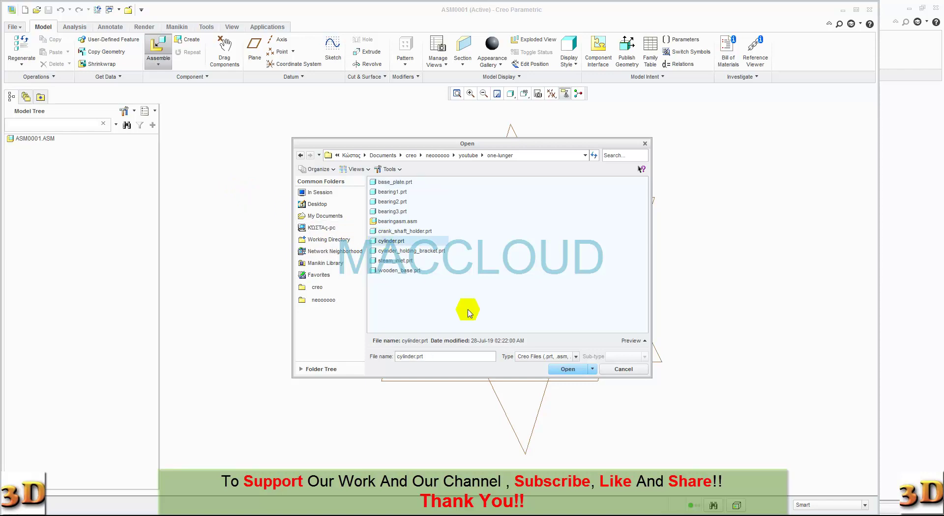
{"action": "left_click", "coordinate": [566, 370]}
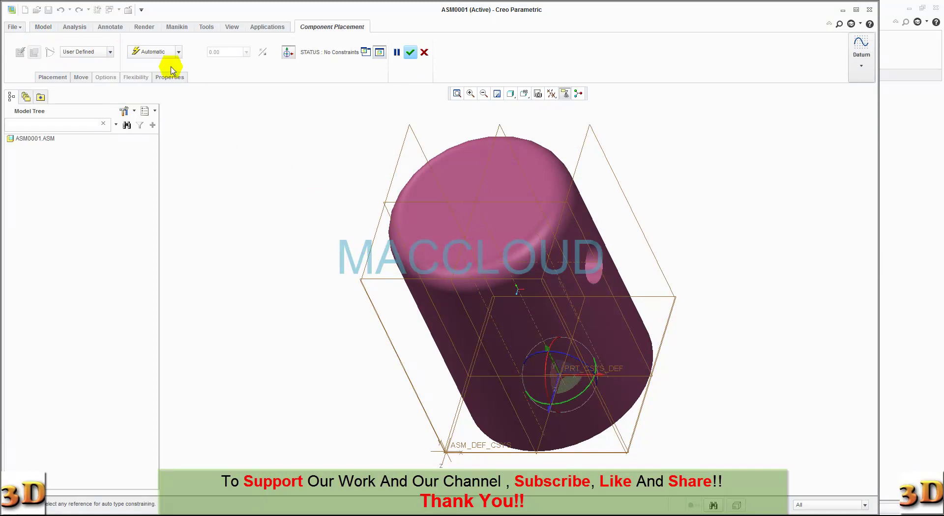
{"action": "left_click", "coordinate": [110, 51]}
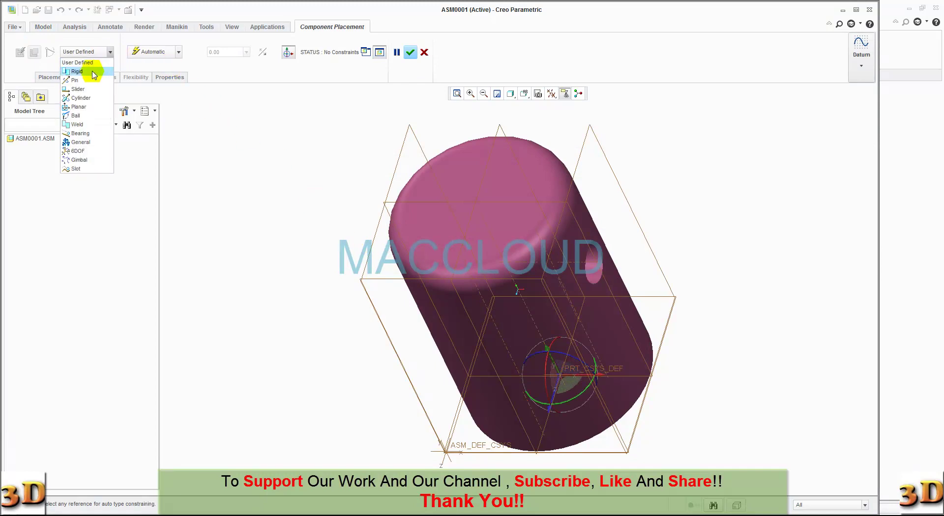
{"action": "left_click", "coordinate": [92, 71]}
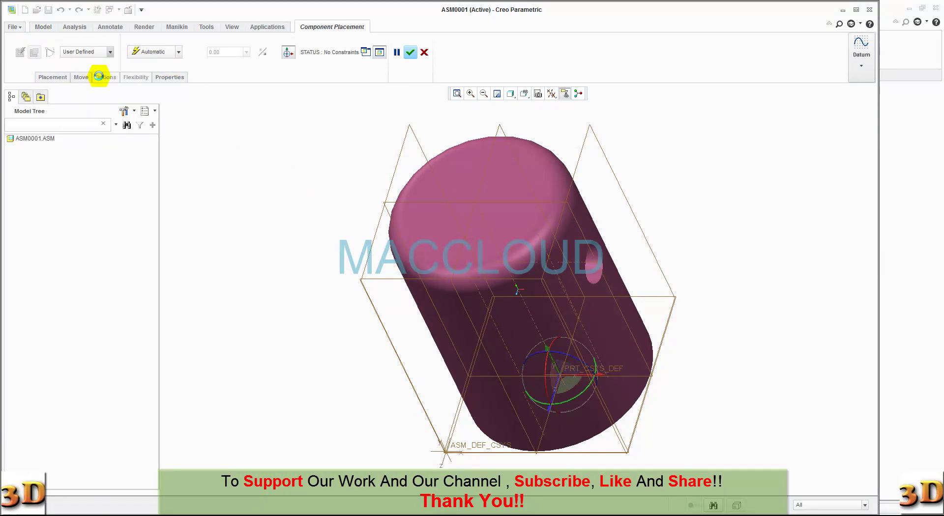
{"action": "left_click", "coordinate": [468, 239]}
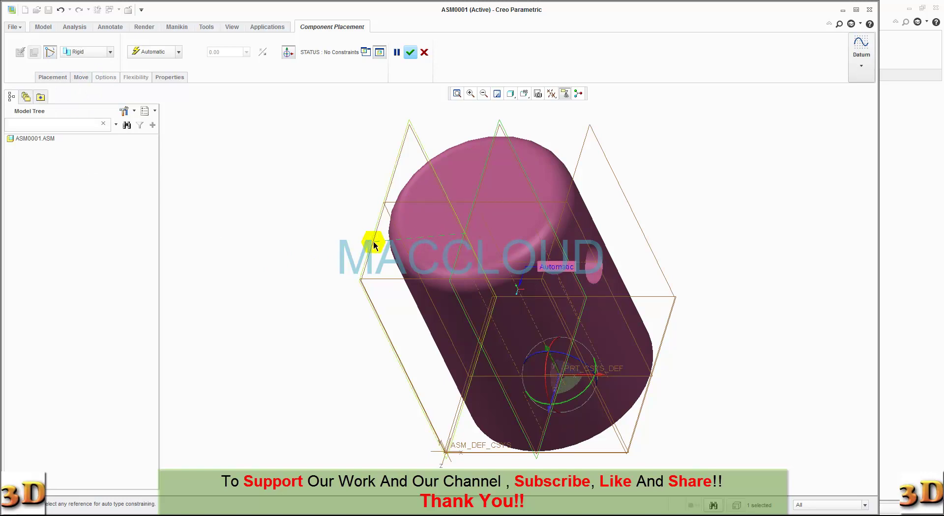
{"action": "left_click", "coordinate": [370, 243]}
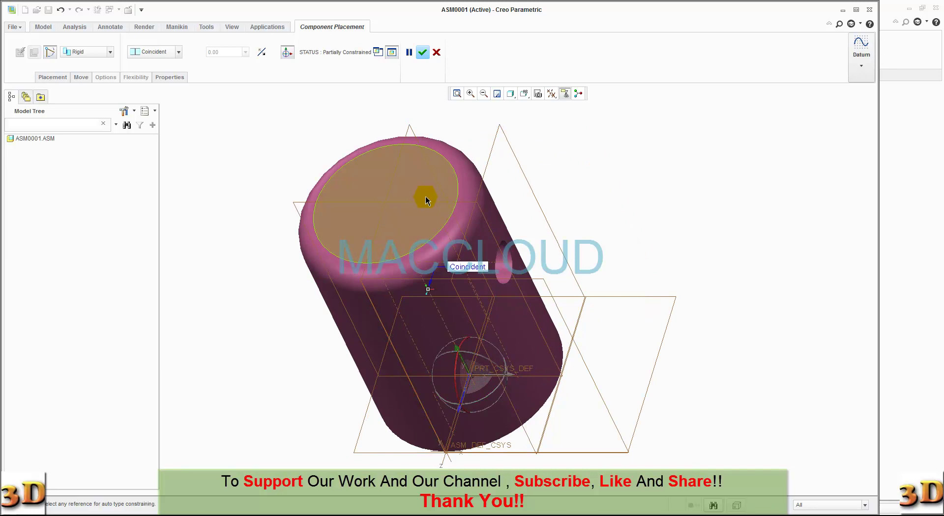
{"action": "left_click", "coordinate": [422, 200]}
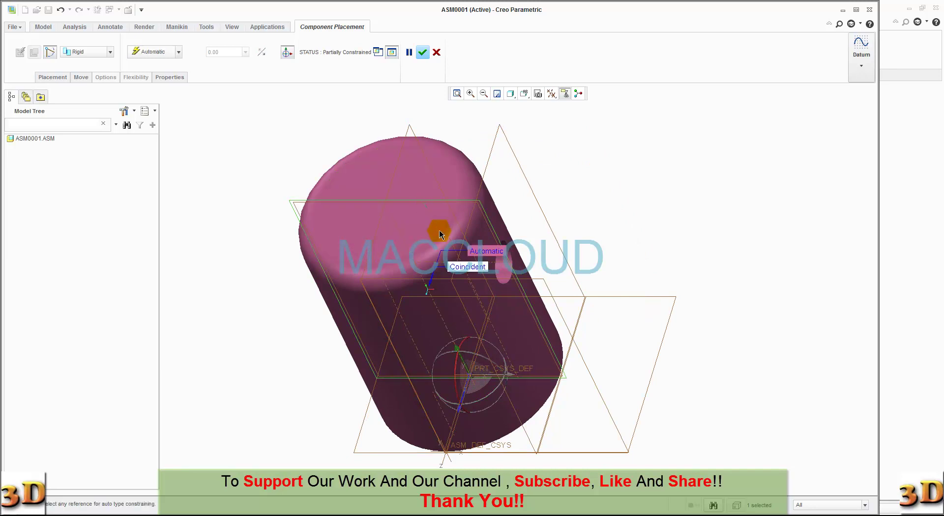
{"action": "left_click", "coordinate": [462, 279]}
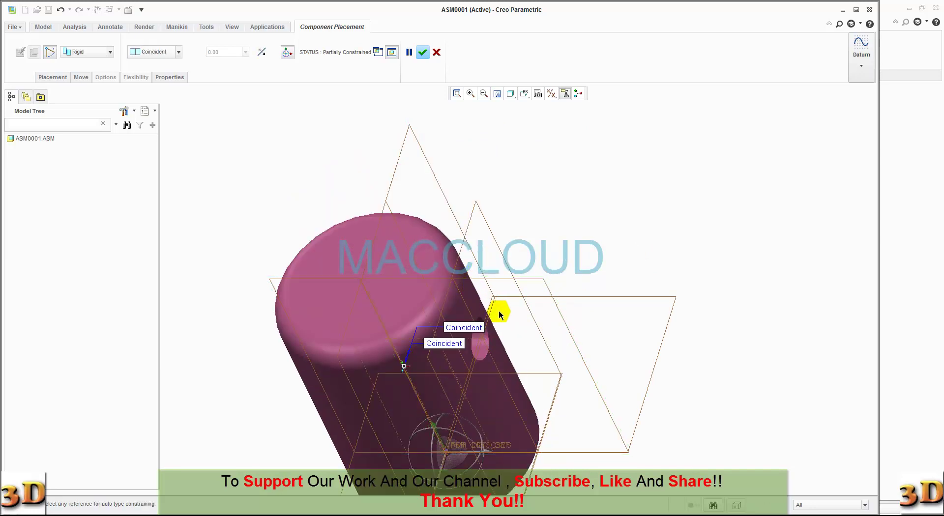
{"action": "scroll", "coordinate": [544, 319], "scroll_direction": "down", "scroll_amount": 5}
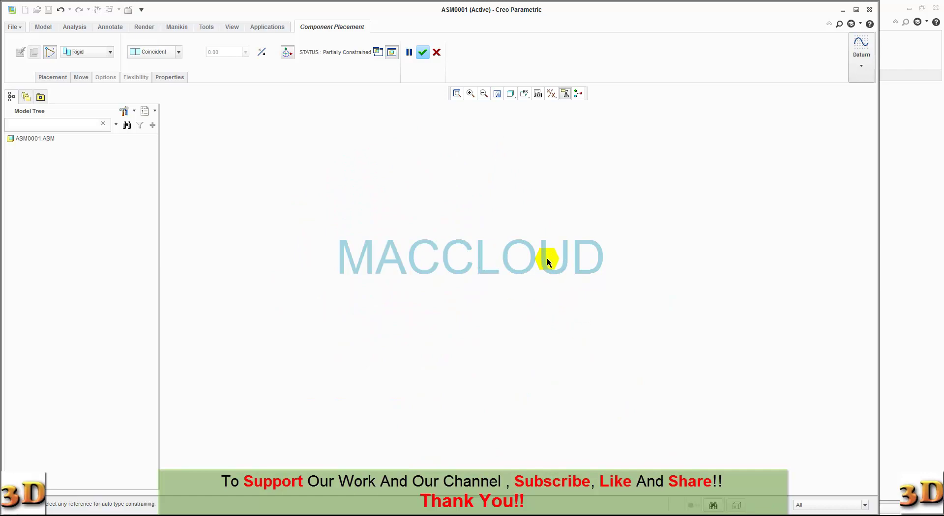
{"action": "left_click", "coordinate": [525, 94]}
{"action": "left_click", "coordinate": [528, 107]}
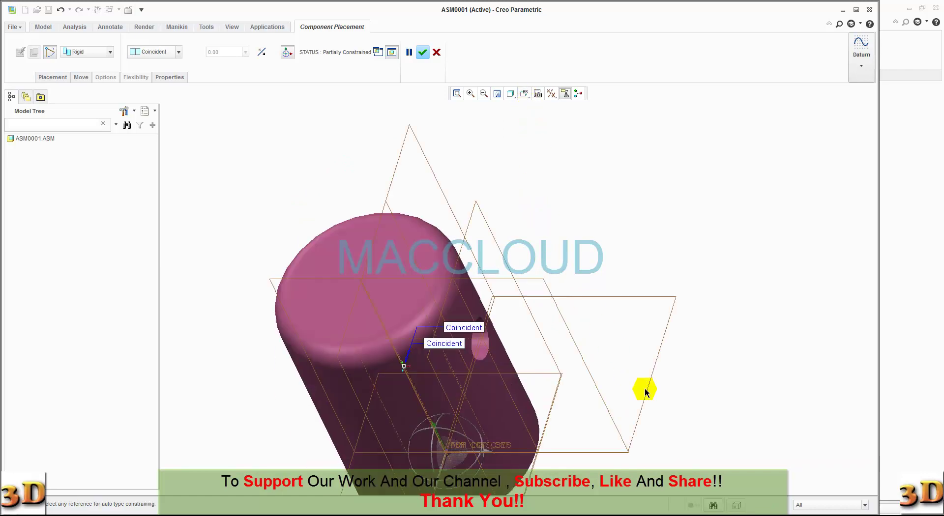
{"action": "left_click", "coordinate": [647, 393]}
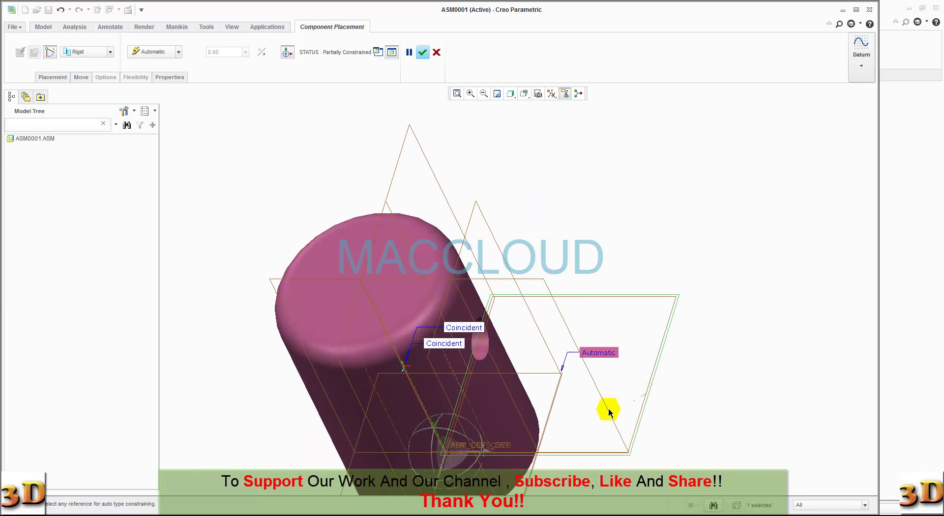
{"action": "left_click", "coordinate": [548, 414]}
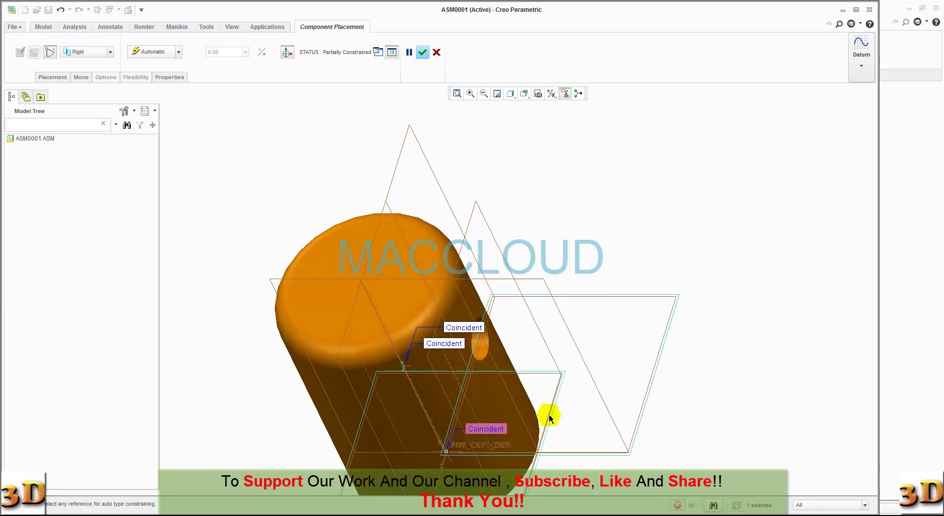
{"action": "left_click", "coordinate": [424, 53]}
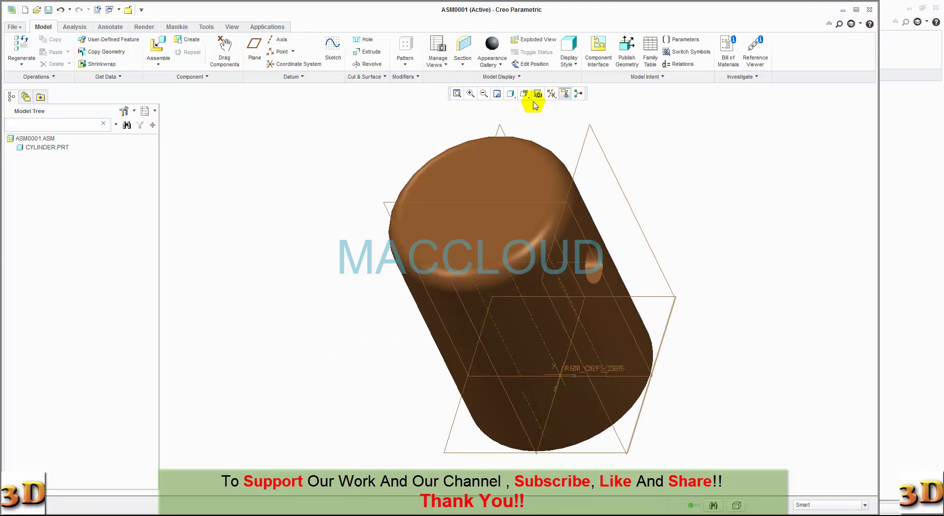
{"action": "middle_click_drag", "start_coordinate": [538, 109], "coordinate": [582, 264]}
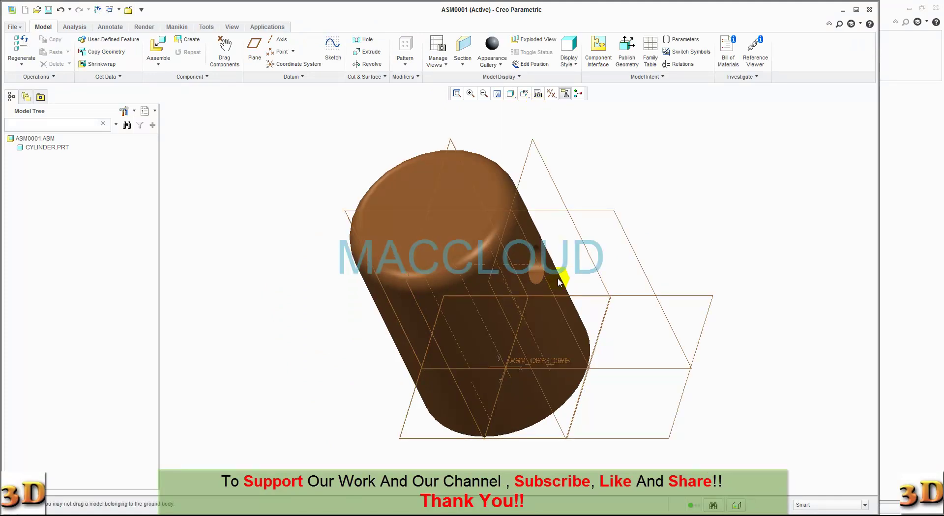
Insert steam_inlet.prt with a rigid connection and a Coincident constraint to the cylinder.
{"action": "left_click", "coordinate": [155, 44]}
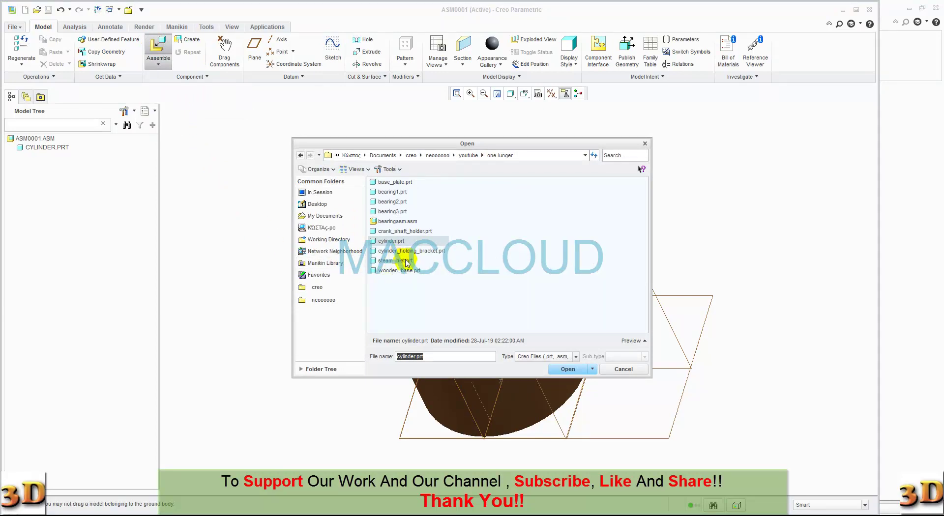
{"action": "left_click", "coordinate": [406, 261]}
{"action": "left_click", "coordinate": [561, 369]}
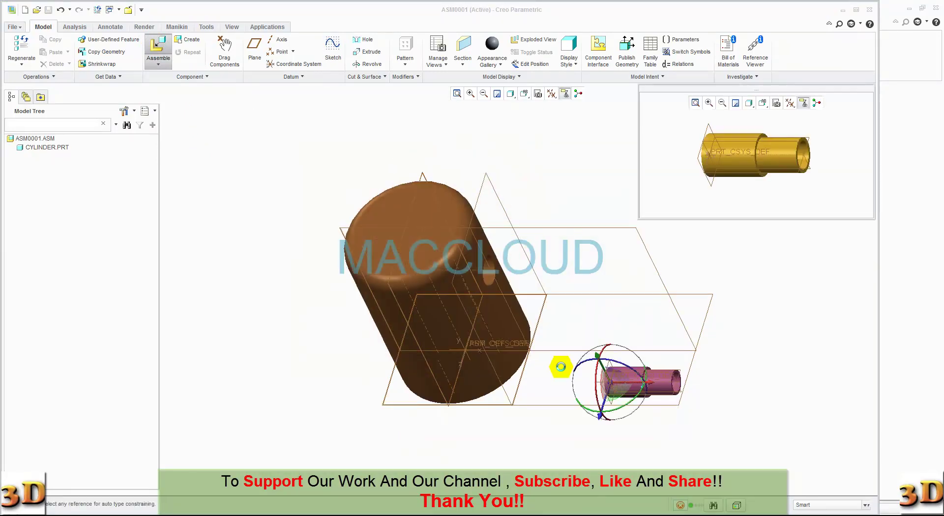
{"action": "left_click", "coordinate": [801, 158]}
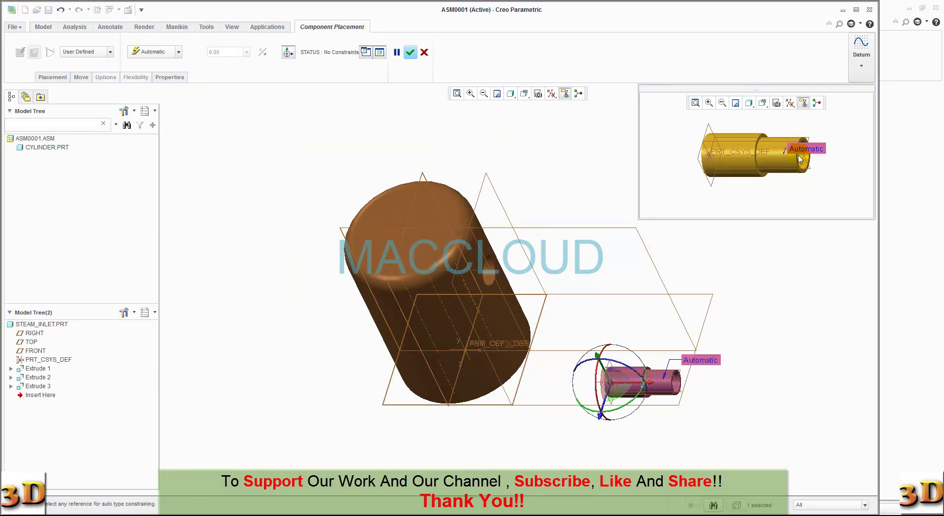
{"action": "left_click", "coordinate": [483, 276]}
{"action": "left_click", "coordinate": [110, 52]}
{"action": "left_click", "coordinate": [100, 69]}
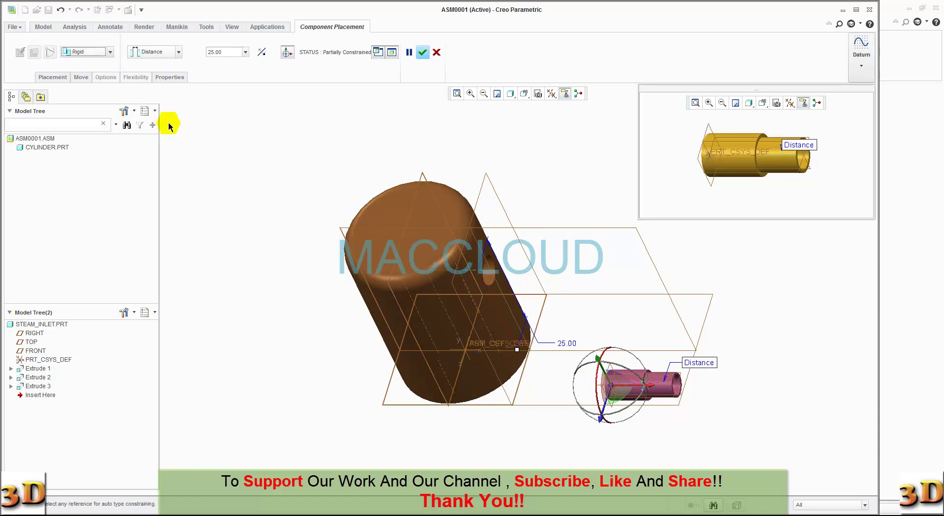
{"action": "left_click", "coordinate": [179, 51]}
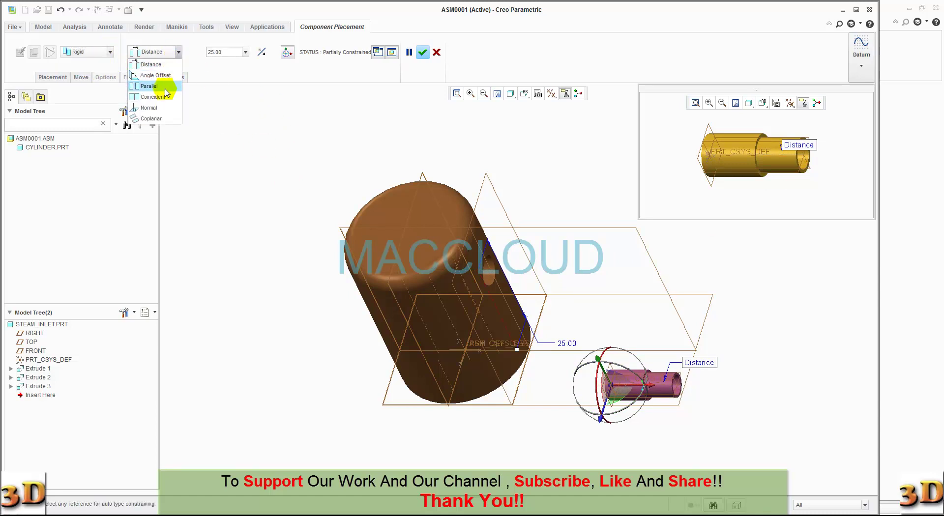
{"action": "left_click", "coordinate": [165, 101]}
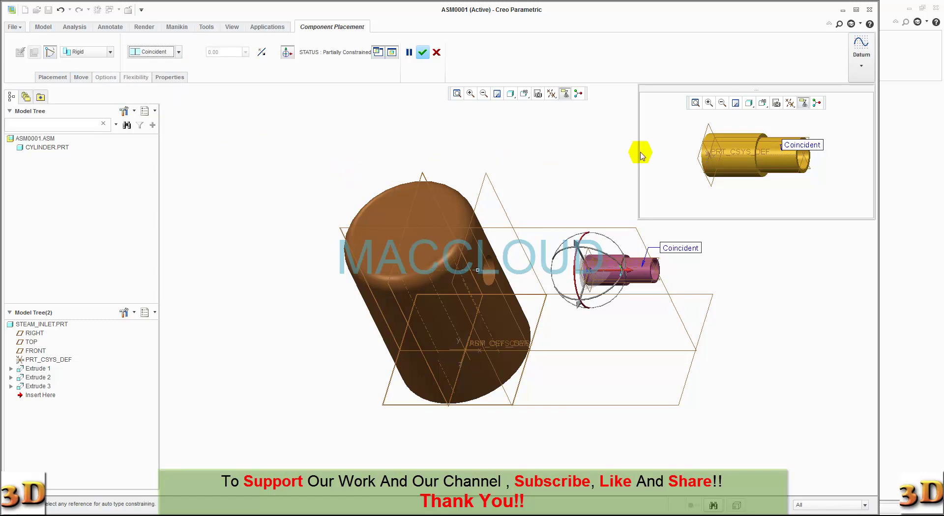
Offset the inlet's RIGHT plane 3.00, align its FRONT plane, and finish placement.
{"action": "left_click", "coordinate": [700, 161]}
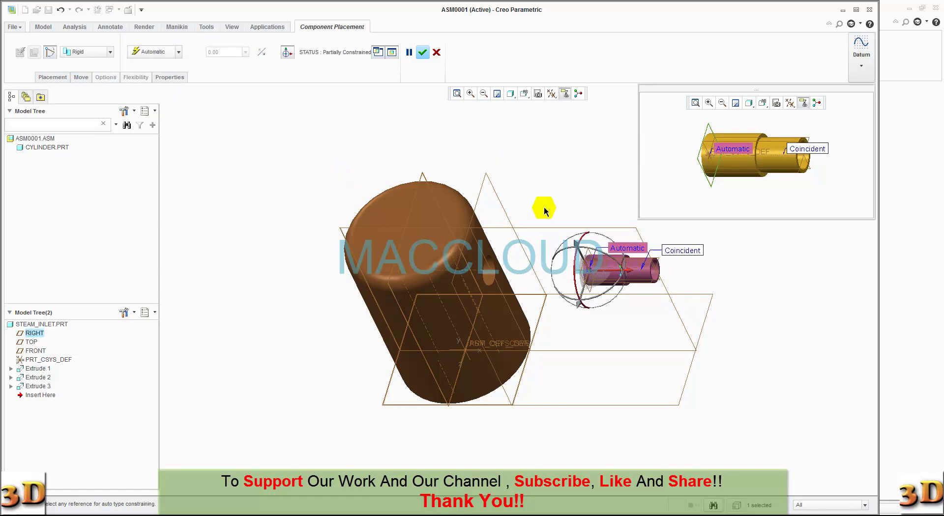
{"action": "left_click", "coordinate": [479, 200]}
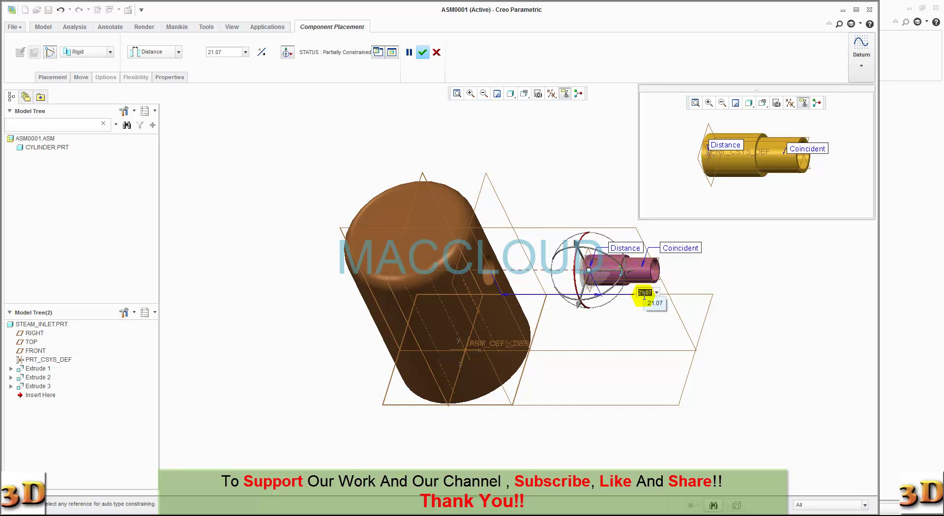
{"action": "key", "text": "BackSpace"}
{"action": "type", "text": "-3"}
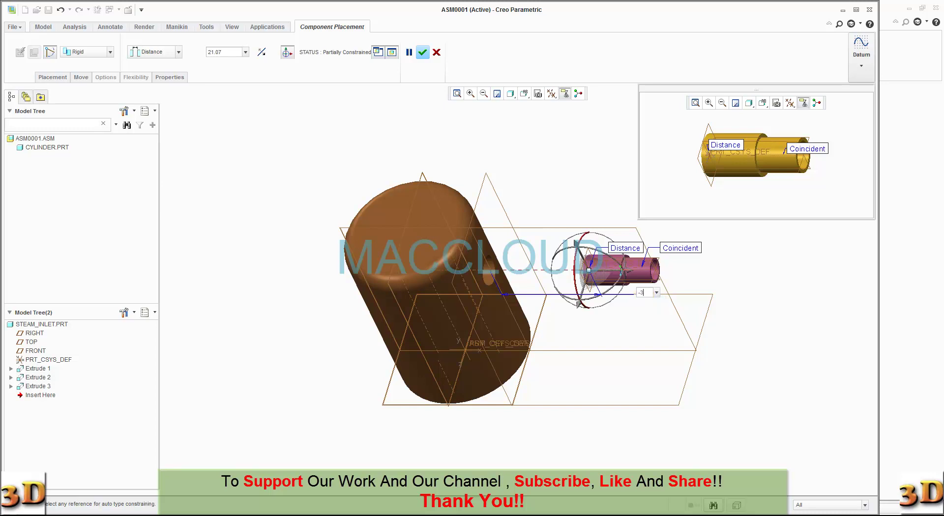
{"action": "type", "text": "3"}
{"action": "key", "text": "Return"}
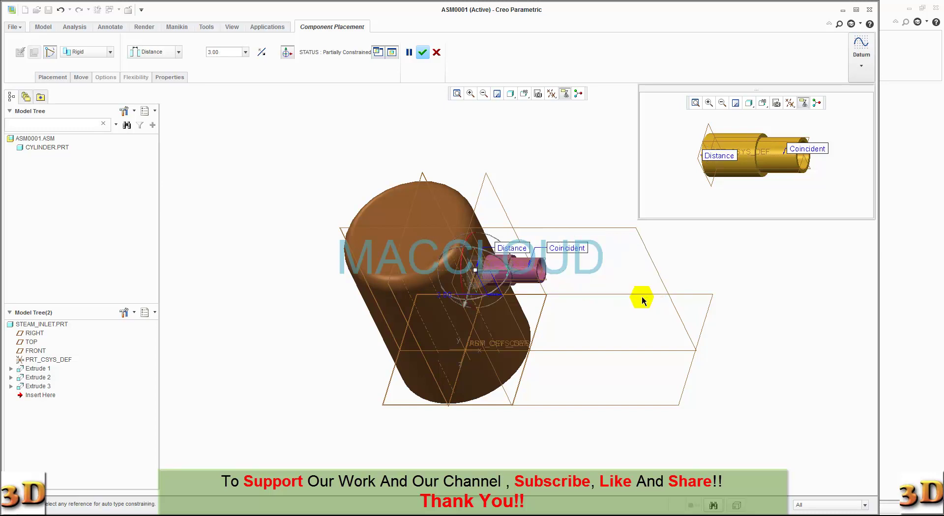
{"action": "left_click", "coordinate": [714, 143]}
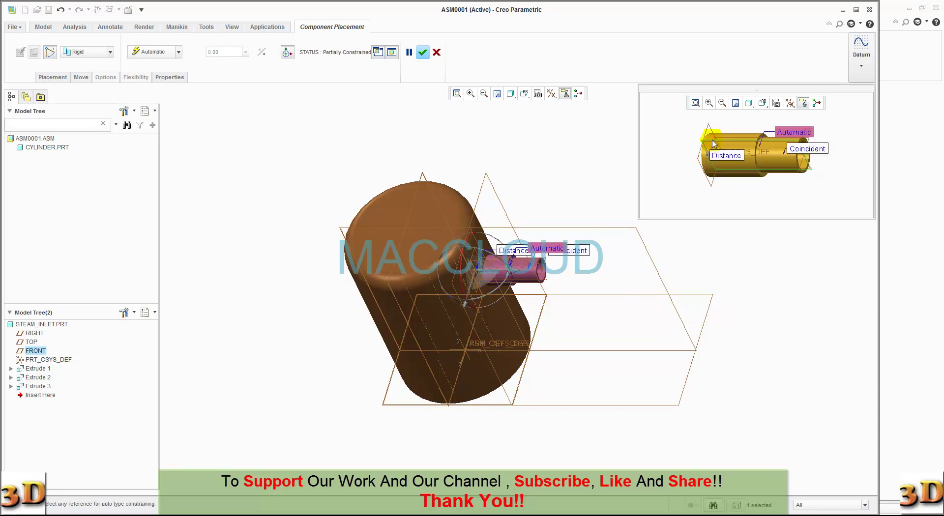
{"action": "left_click", "coordinate": [574, 226]}
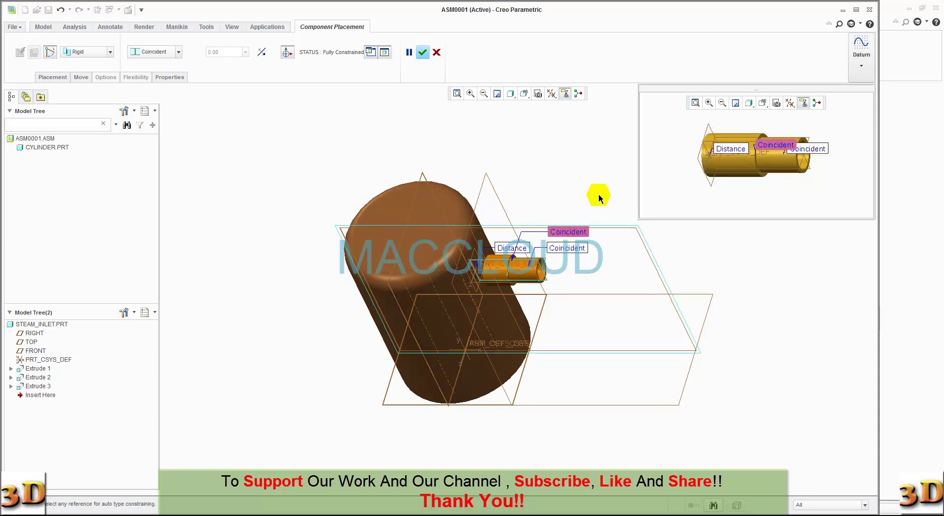
{"action": "left_click", "coordinate": [424, 52]}
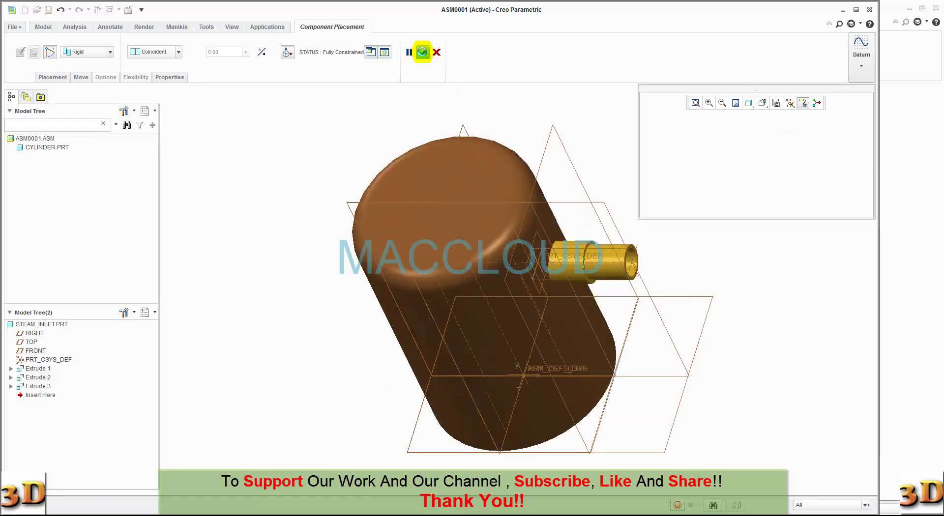
{"action": "left_click", "coordinate": [524, 94]}
{"action": "left_click", "coordinate": [531, 111]}
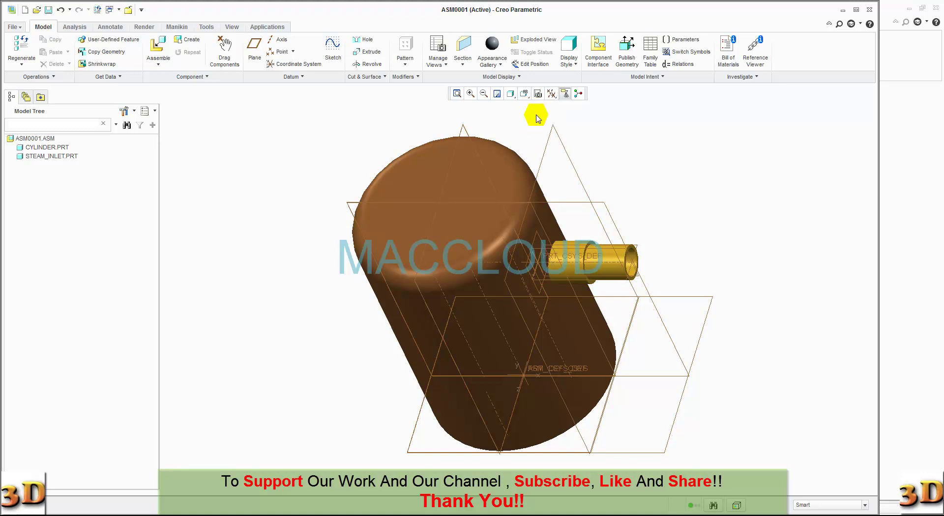
Hide all datum features and inspect the fitted inlet from the holed end.
{"action": "left_click", "coordinate": [552, 96]}
{"action": "left_click", "coordinate": [553, 110]}
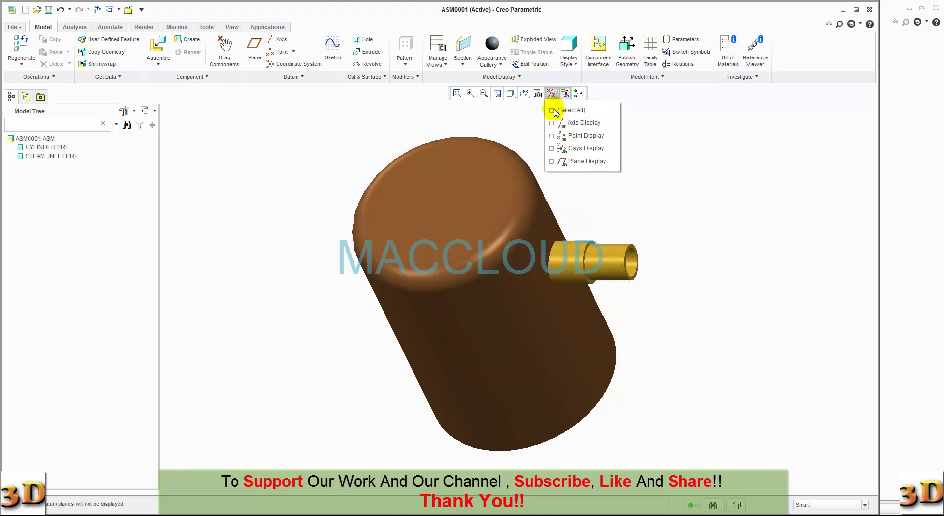
{"action": "middle_click_drag", "start_coordinate": [612, 203], "coordinate": [590, 127]}
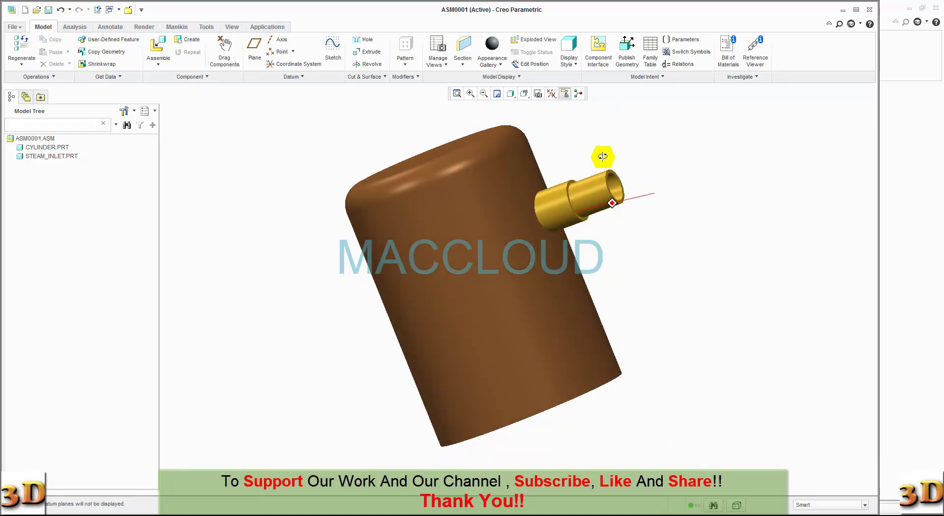
{"action": "middle_click_drag", "start_coordinate": [654, 311], "coordinate": [647, 277]}
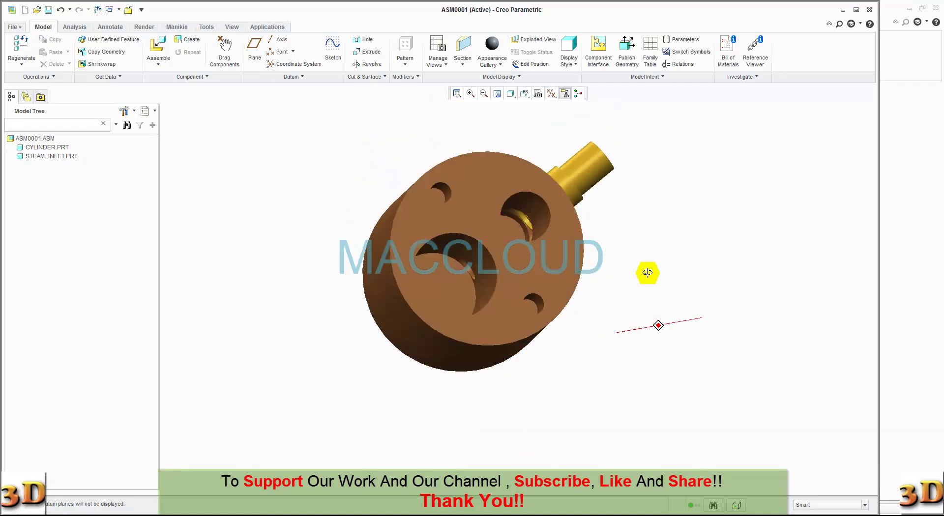
{"action": "scroll", "coordinate": [664, 288], "scroll_direction": "down", "scroll_amount": 5}
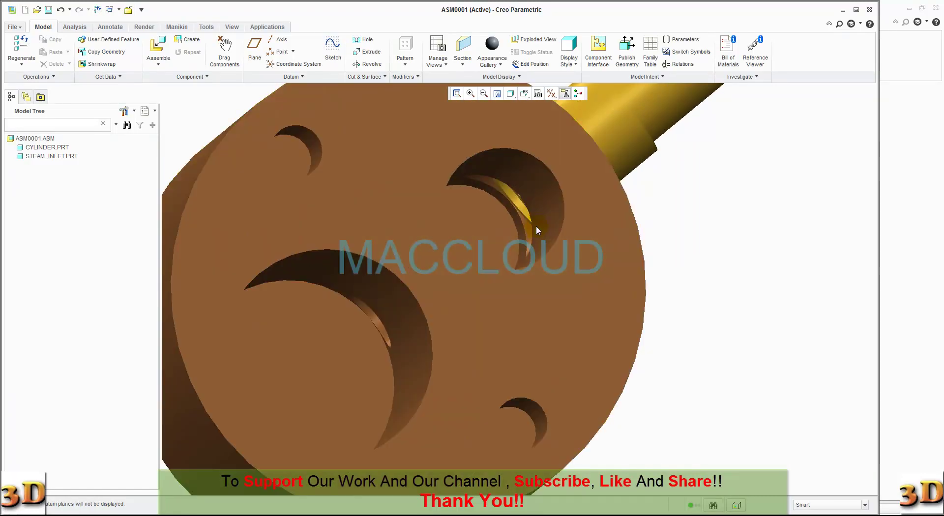
{"action": "scroll", "coordinate": [748, 319], "scroll_direction": "down", "scroll_amount": 2}
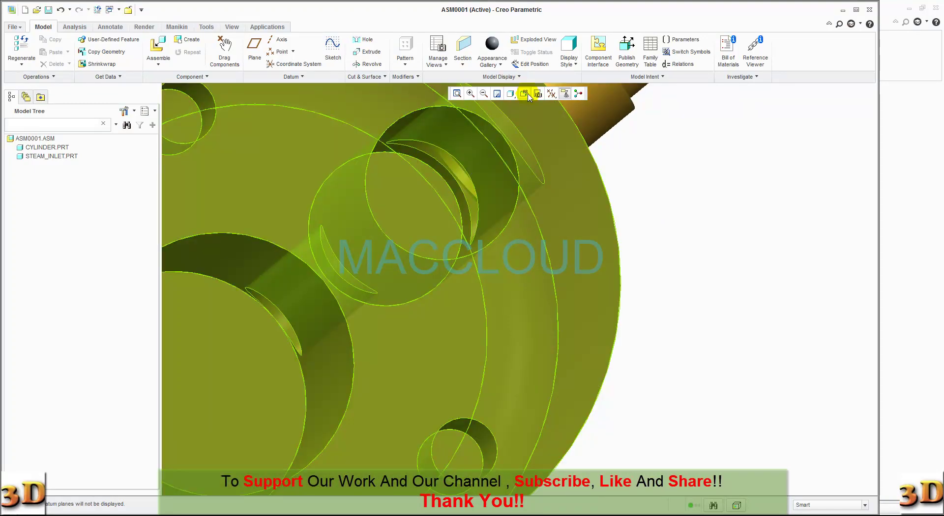
Restore the default orientation and save assembly ASM0001.
{"action": "left_click", "coordinate": [524, 94]}
{"action": "left_click", "coordinate": [534, 107]}
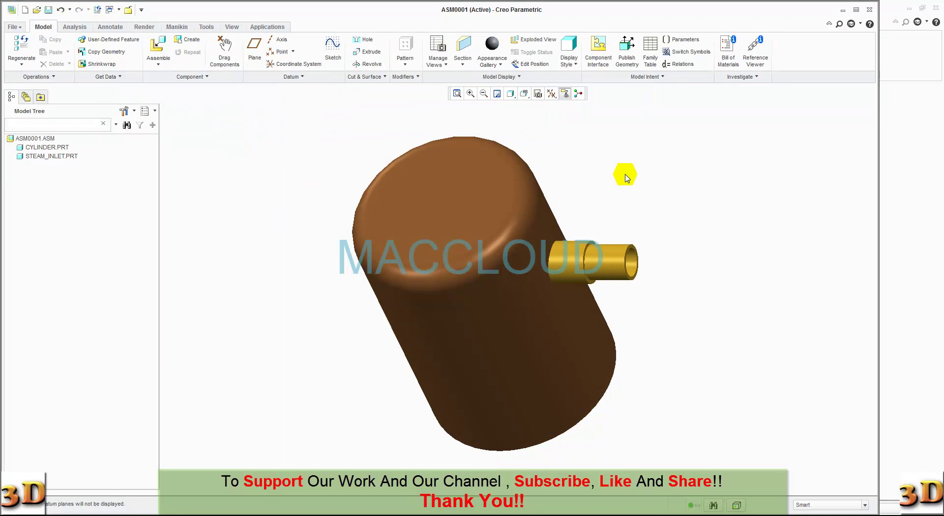
{"action": "left_click", "coordinate": [48, 10]}
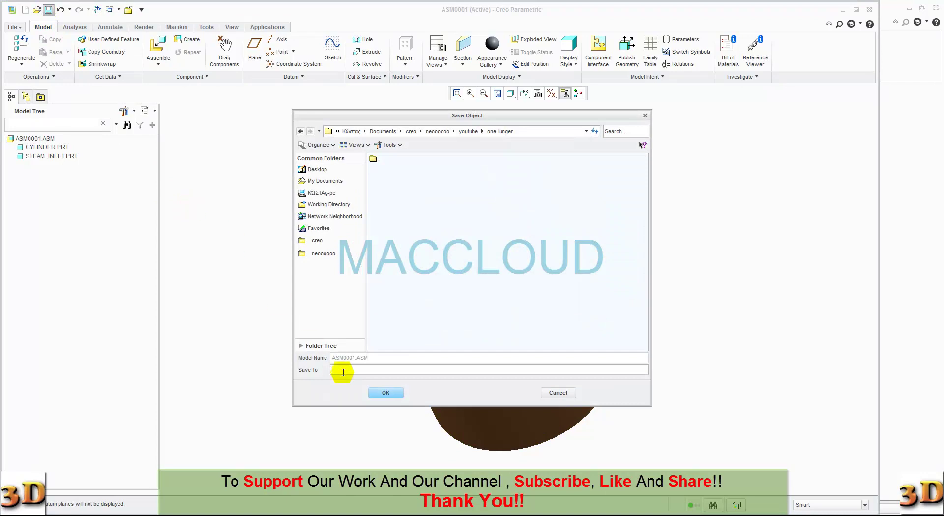
{"action": "left_click", "coordinate": [379, 393]}
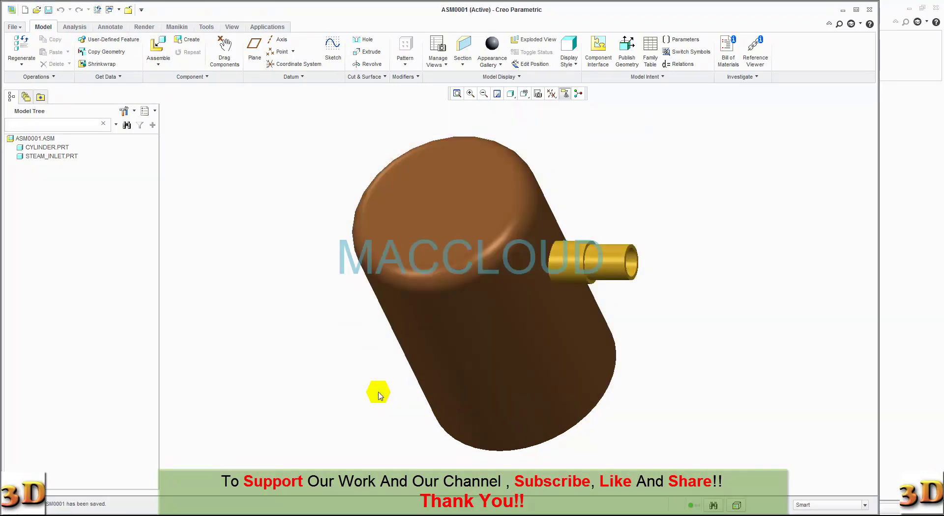